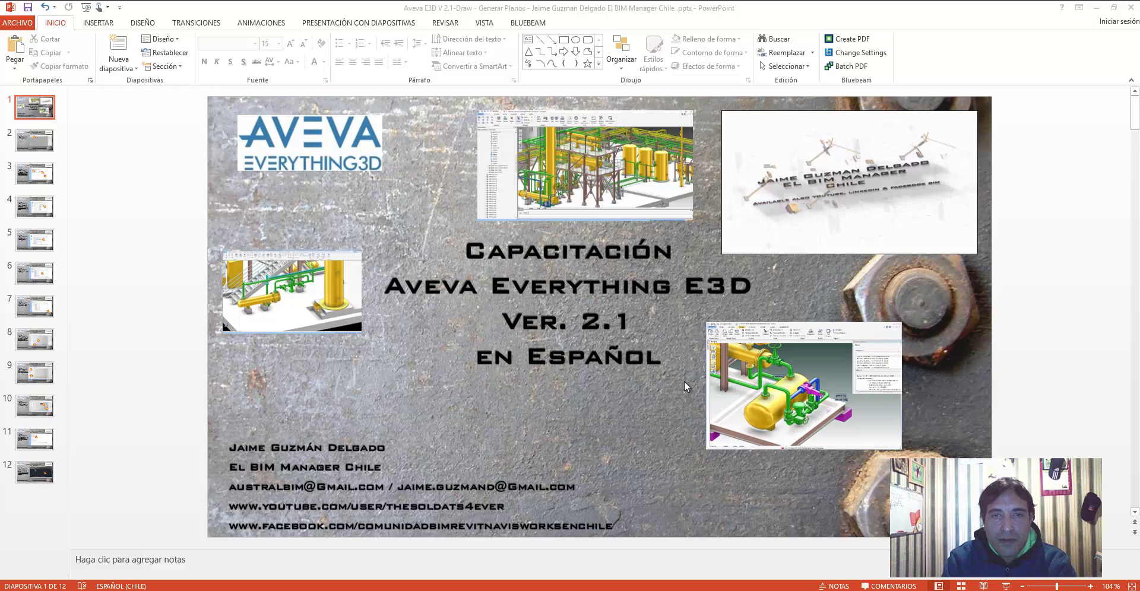
- Advance the presentation from the title slide to slide 2 on creating drawings
{"action": "key", "text": "Page_Down"}
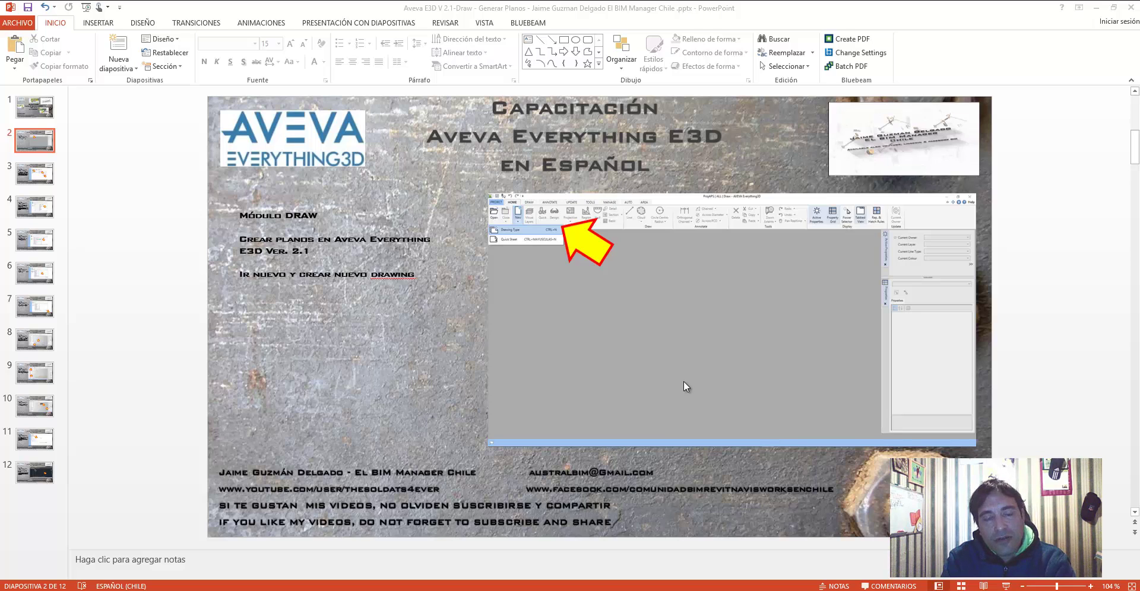
- Scroll through the slides from 2 to 7, which cover naming and creating the drawing
{"action": "scroll", "coordinate": [703, 345], "scroll_direction": "down", "scroll_amount": 1}
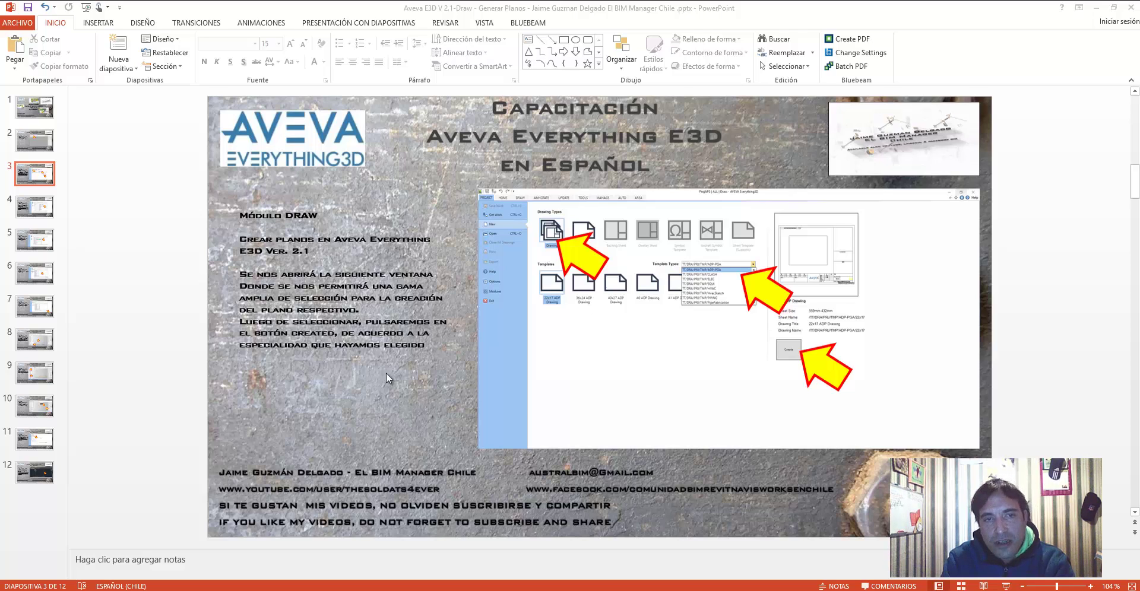
{"action": "scroll", "coordinate": [386, 374], "scroll_direction": "down", "scroll_amount": 1}
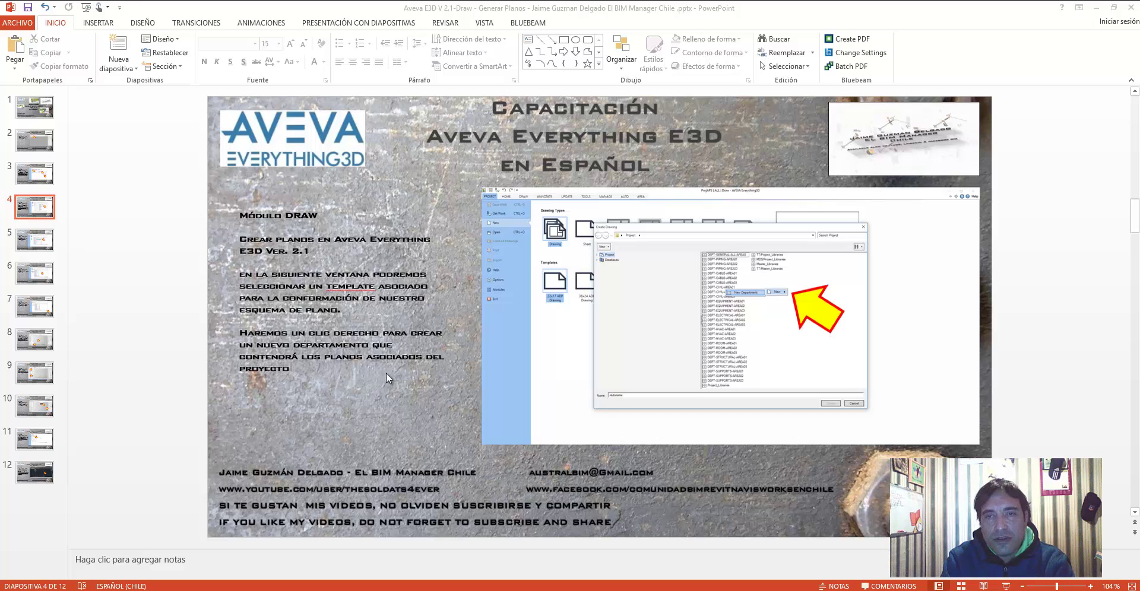
{"action": "scroll", "coordinate": [387, 372], "scroll_direction": "down", "scroll_amount": 1}
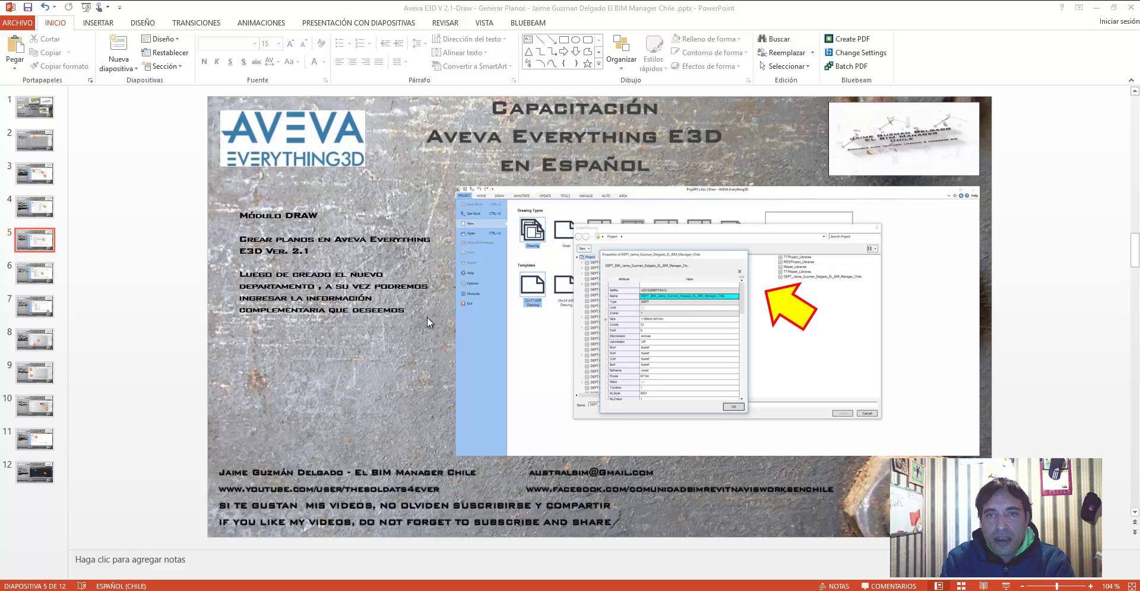
{"action": "scroll", "coordinate": [428, 319], "scroll_direction": "down", "scroll_amount": 1}
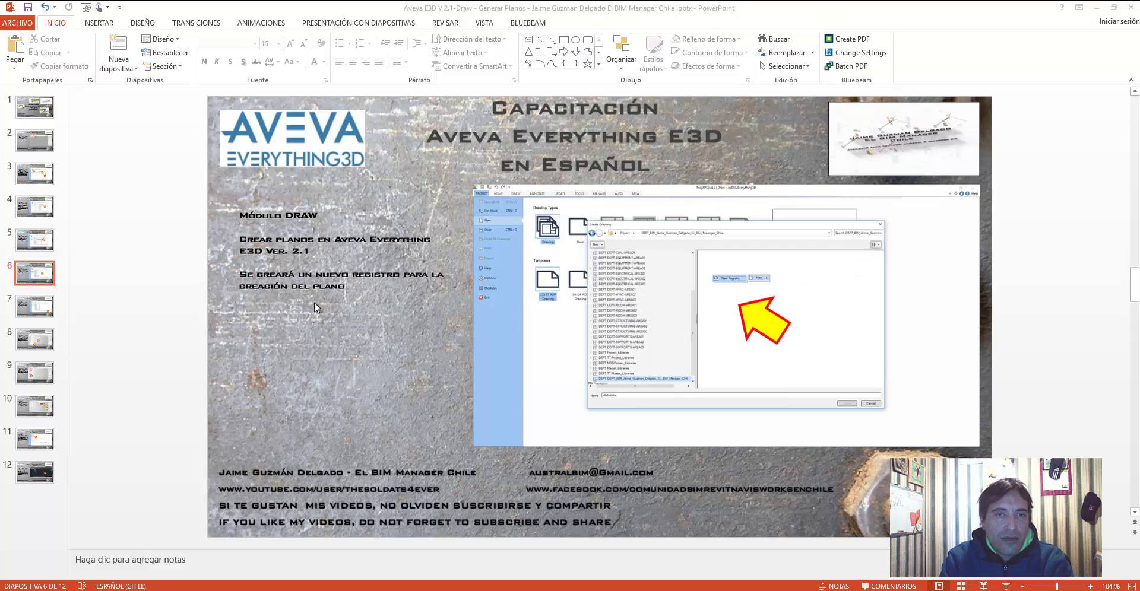
{"action": "scroll", "coordinate": [364, 318], "scroll_direction": "down", "scroll_amount": 1}
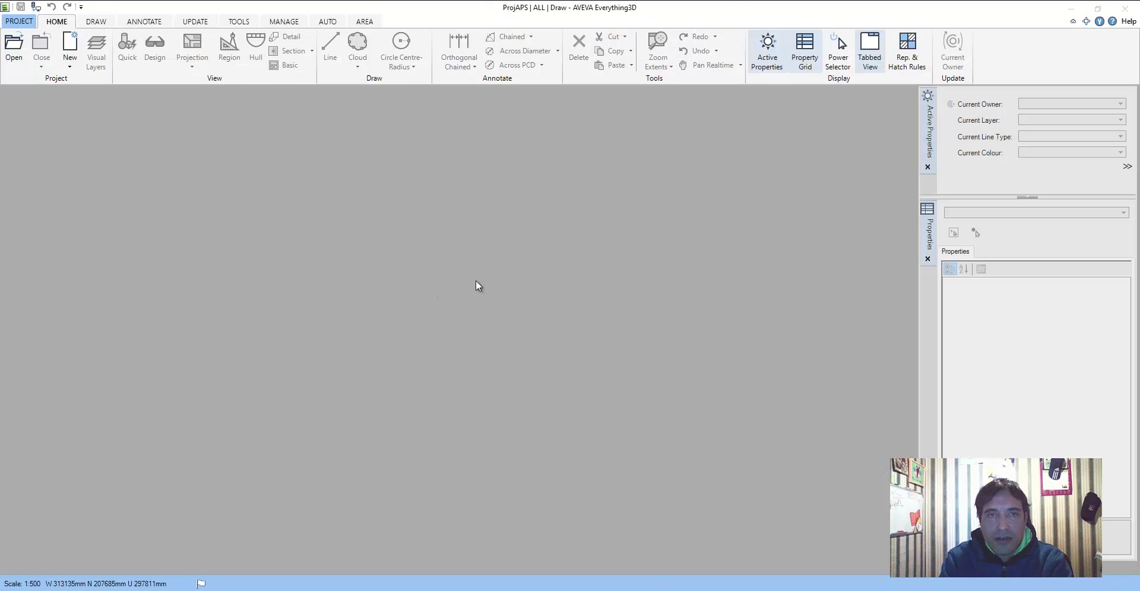
- Start a new drawing from the PIPING category's A0 Piping Drawing template
{"action": "left_click", "coordinate": [70, 64]}
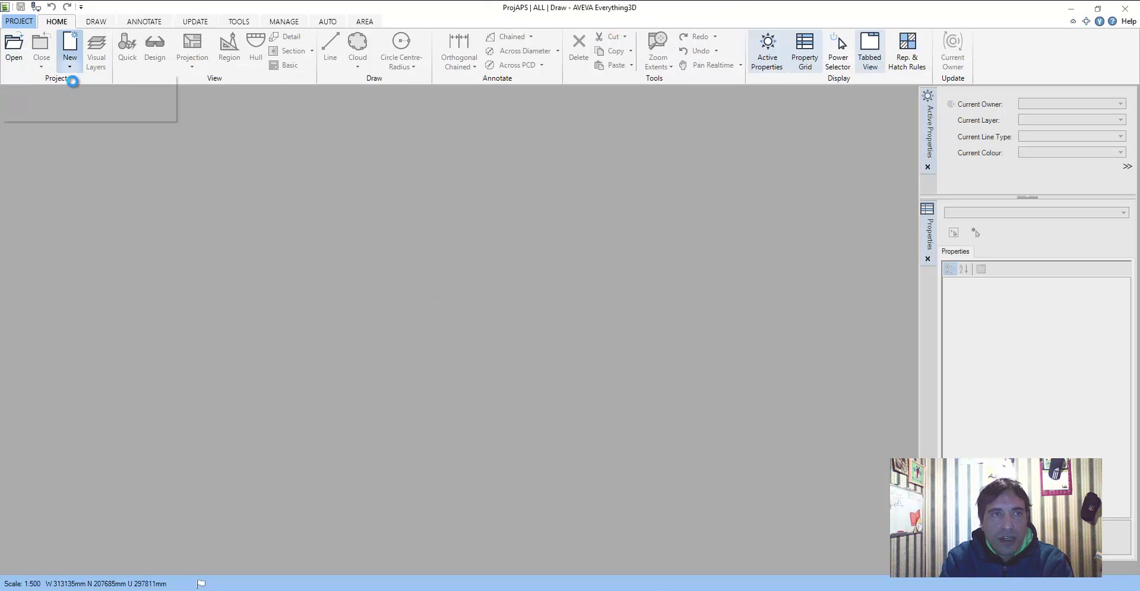
{"action": "left_click", "coordinate": [71, 77]}
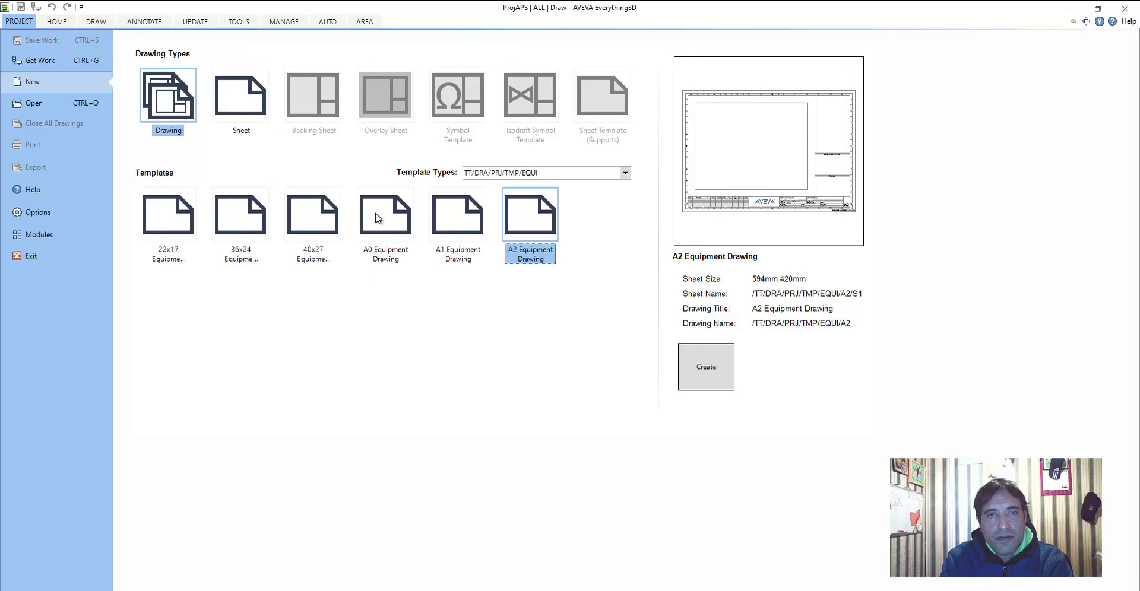
{"action": "left_click", "coordinate": [379, 217]}
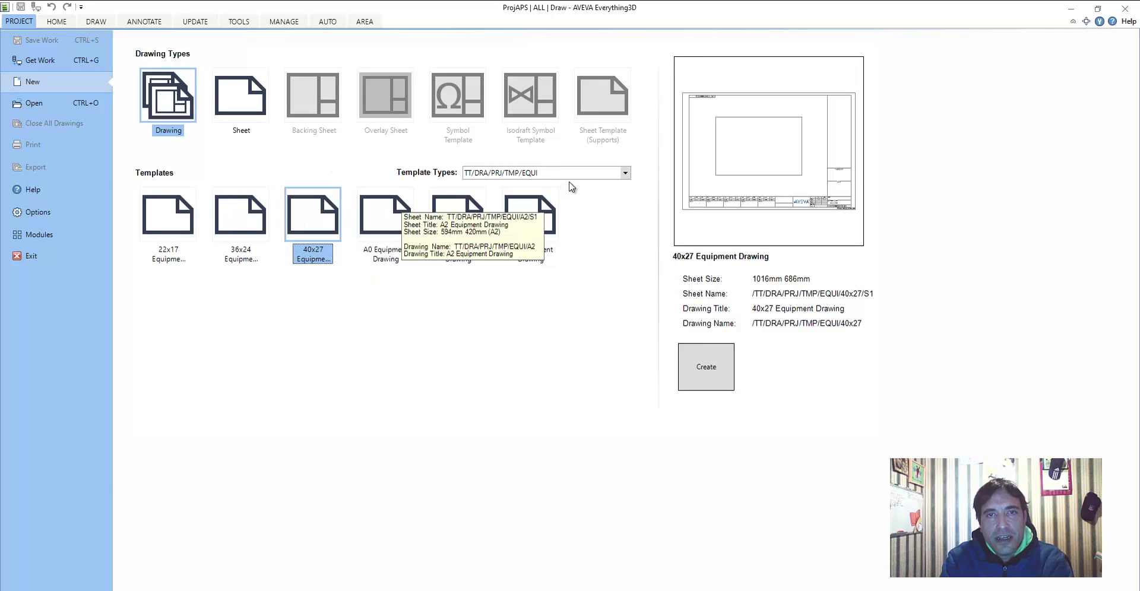
{"action": "left_click", "coordinate": [625, 174]}
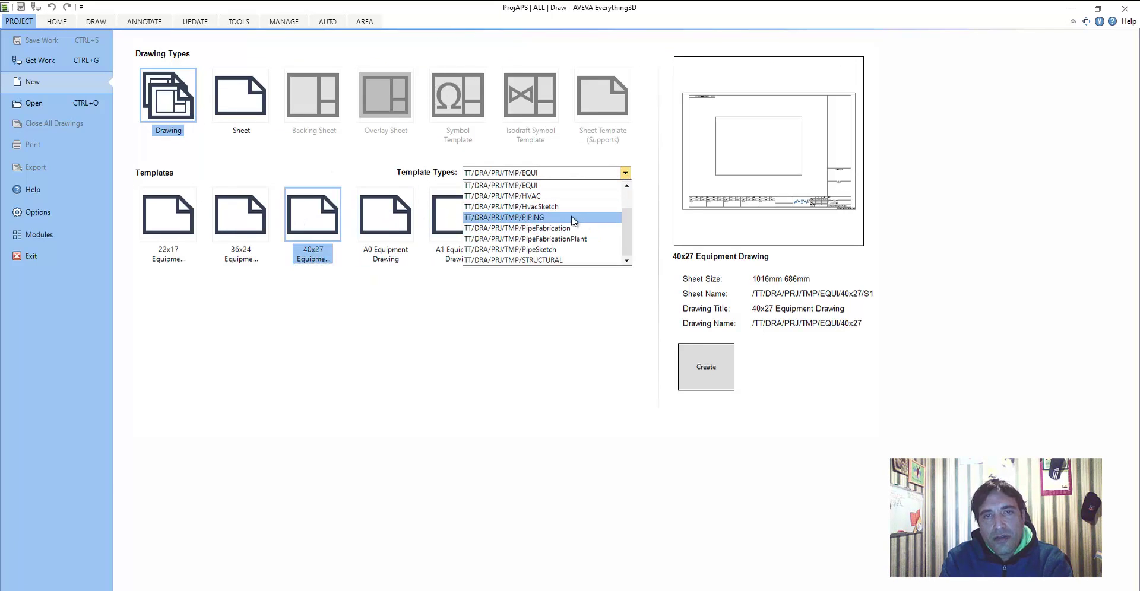
{"action": "left_click", "coordinate": [584, 217]}
{"action": "left_click", "coordinate": [237, 241]}
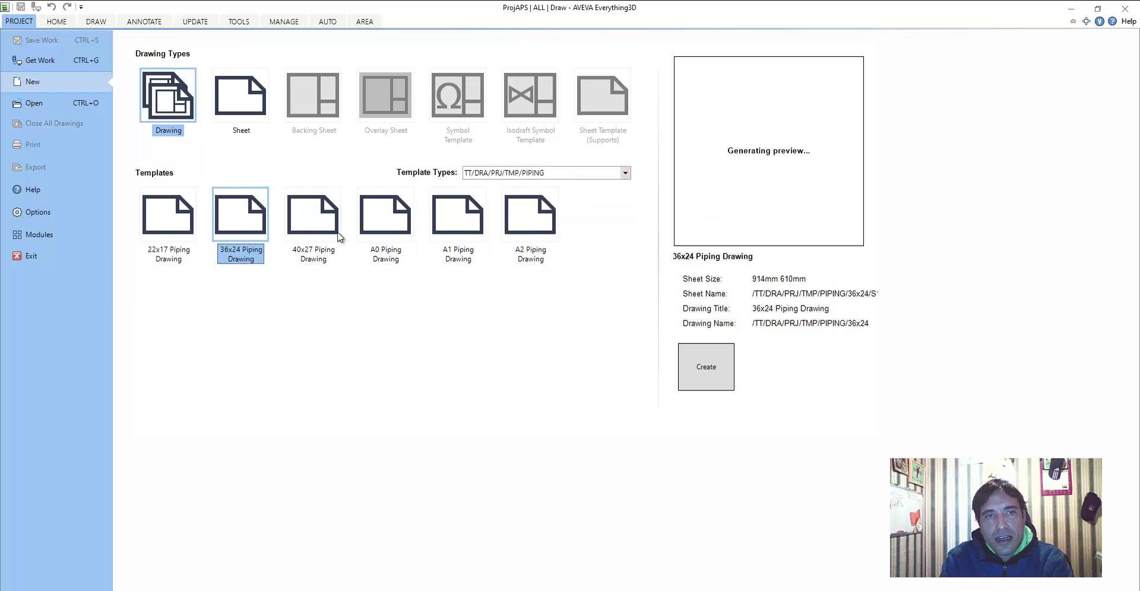
{"action": "left_click", "coordinate": [340, 238]}
{"action": "left_click", "coordinate": [399, 238]}
{"action": "left_click", "coordinate": [450, 235]}
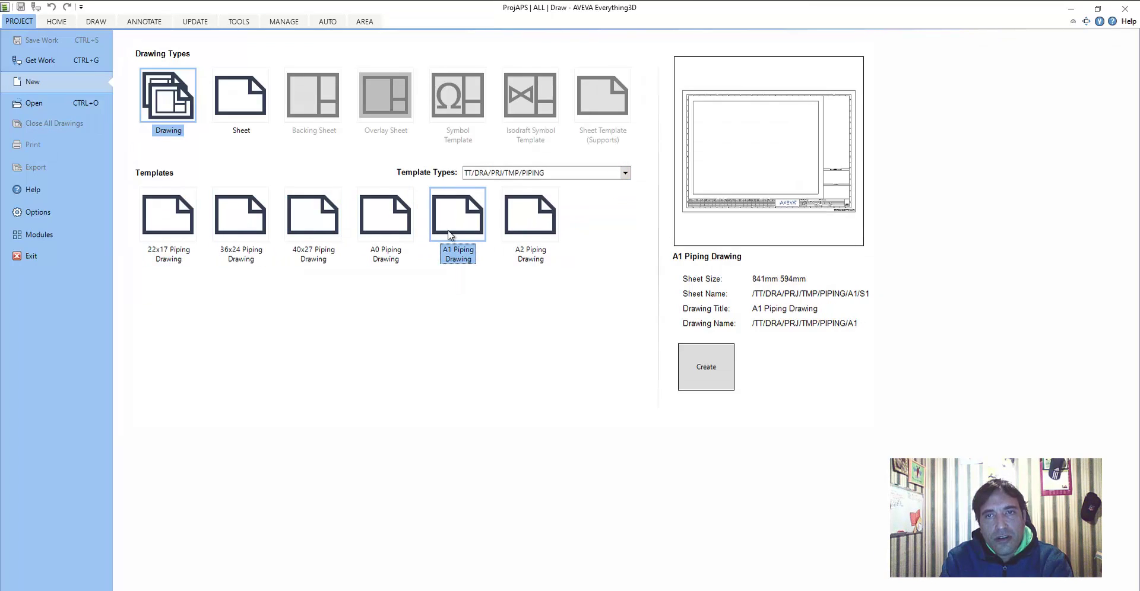
{"action": "left_click", "coordinate": [396, 229]}
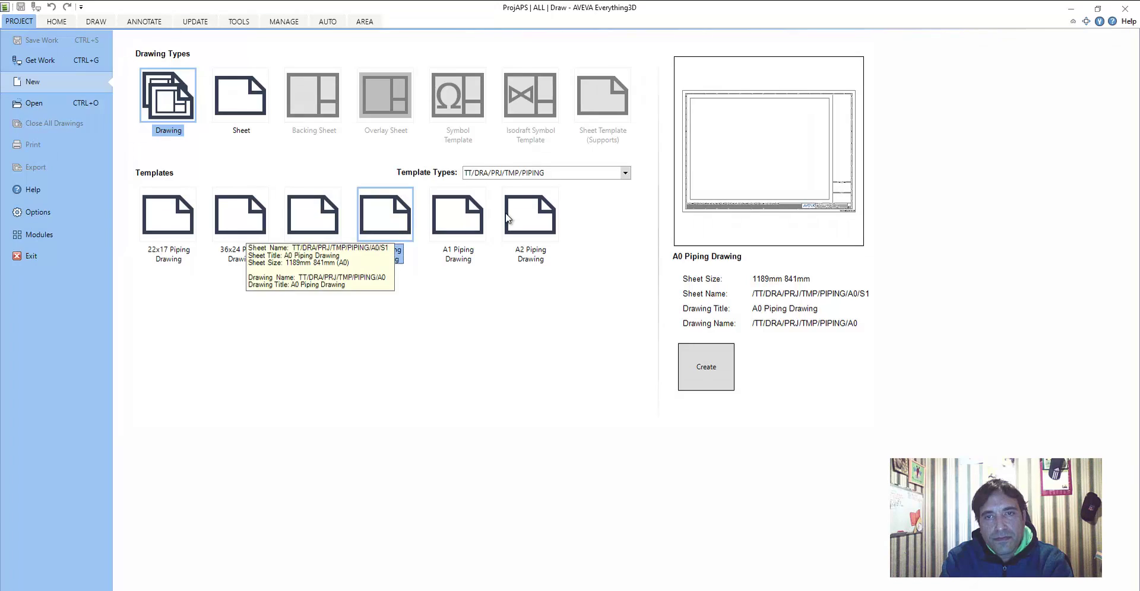
{"action": "left_click", "coordinate": [726, 378]}
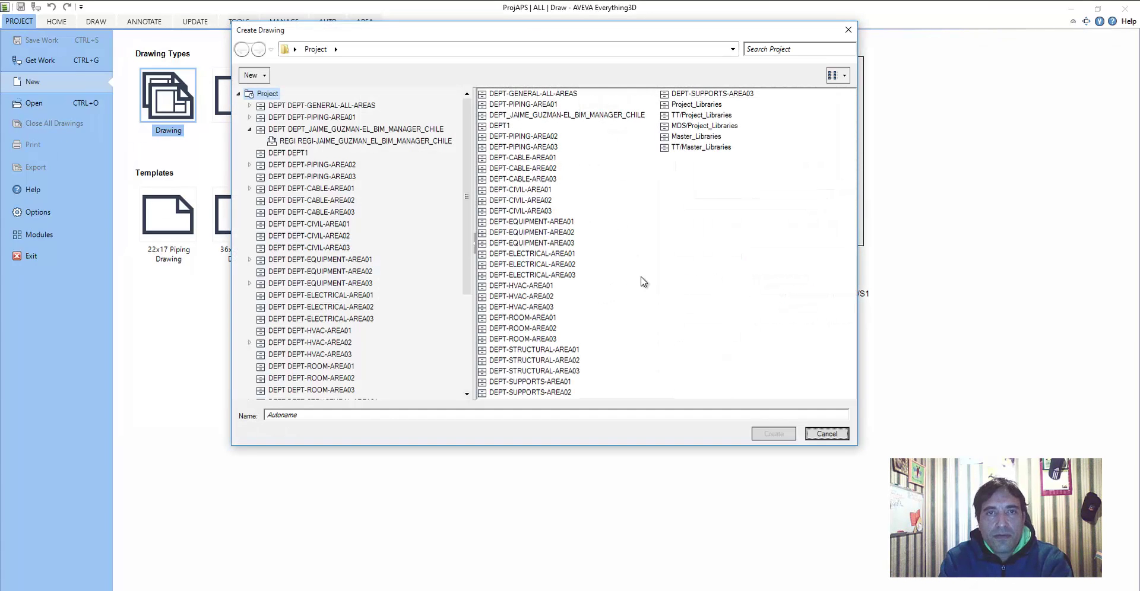
- Add a new department under Project, name it after the author, and open it
{"action": "right_click", "coordinate": [722, 186]}
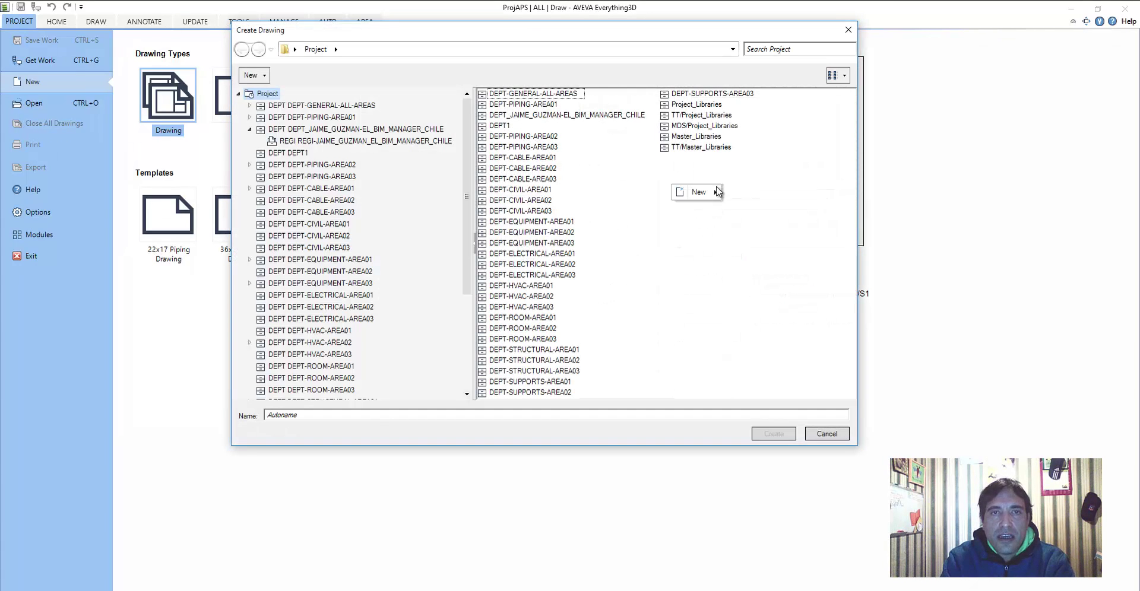
{"action": "left_click", "coordinate": [650, 194]}
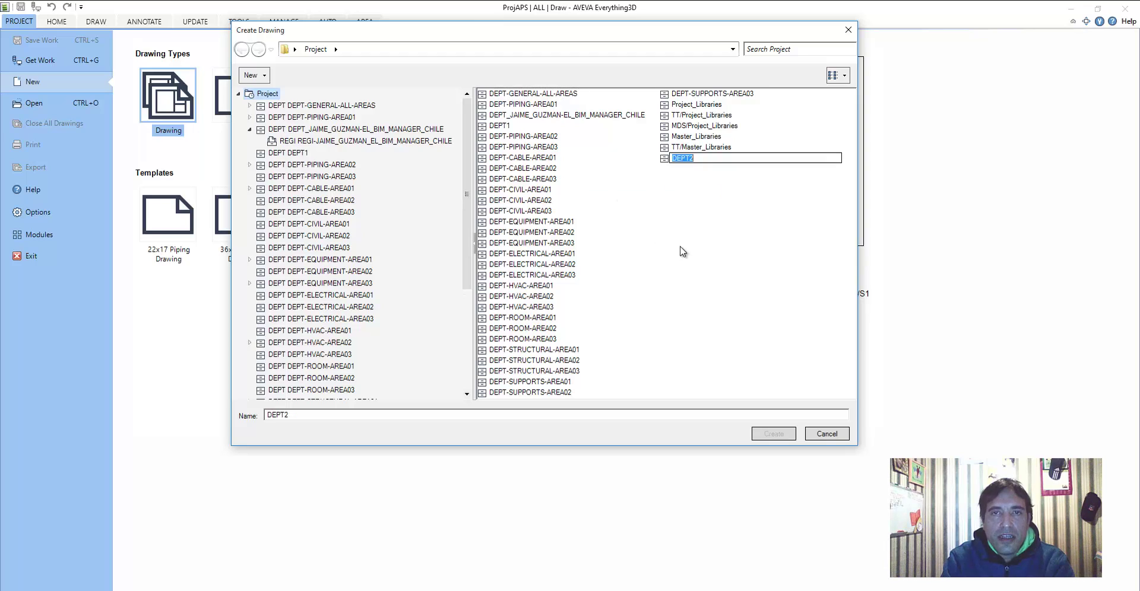
{"action": "left_click", "coordinate": [711, 159]}
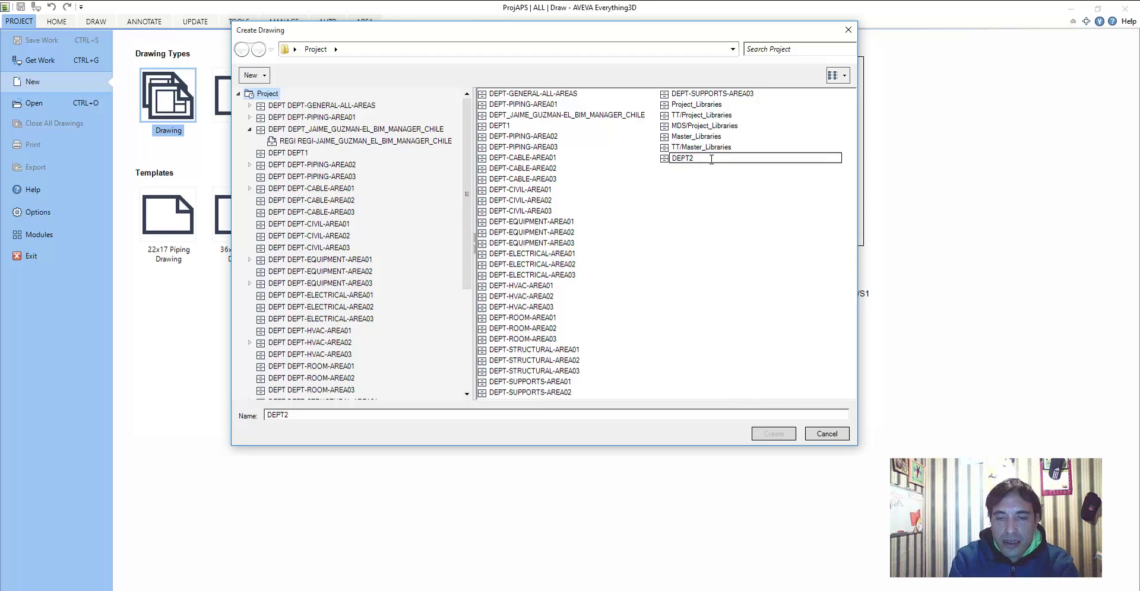
{"action": "type", "text": "-BIM-JAIME"}
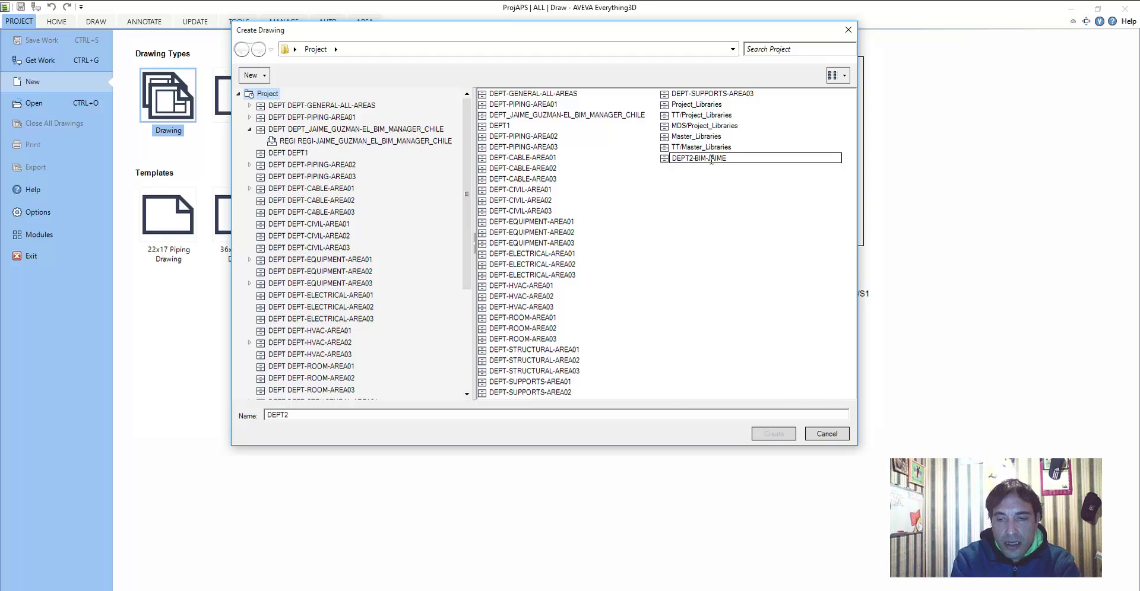
{"action": "type", "text": "-GUZMAN"}
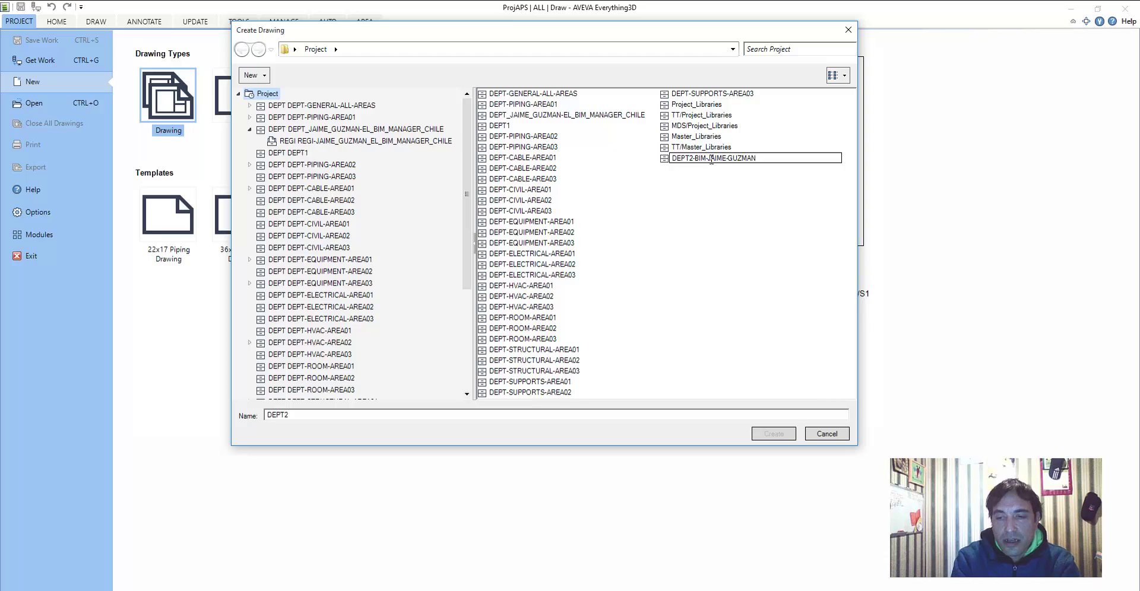
{"action": "type", "text": "-DELGADO"}
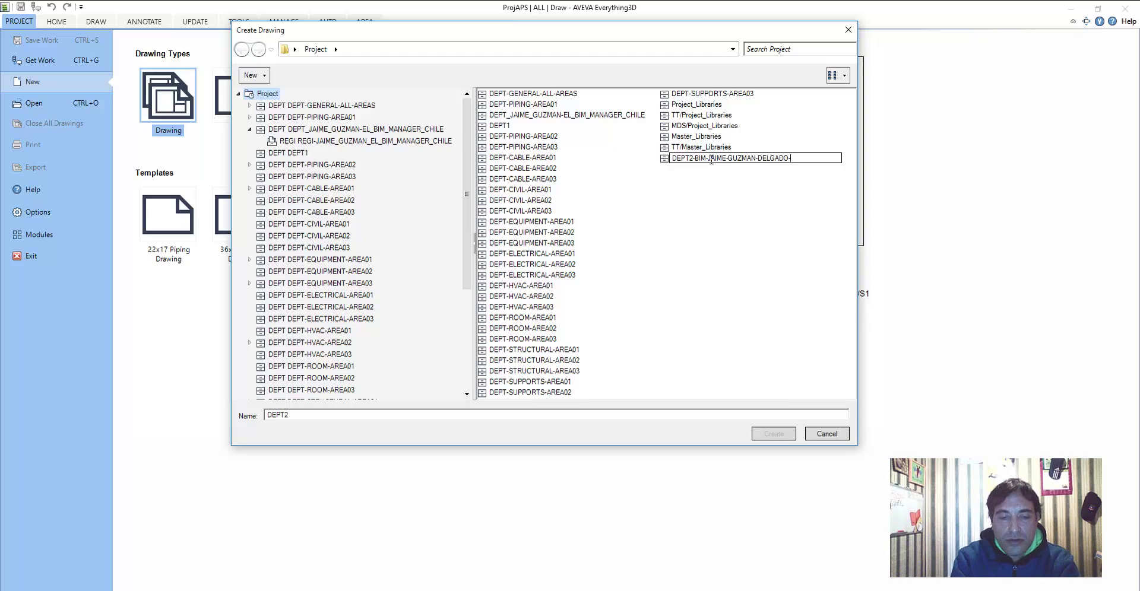
{"action": "type", "text": "-EL "}
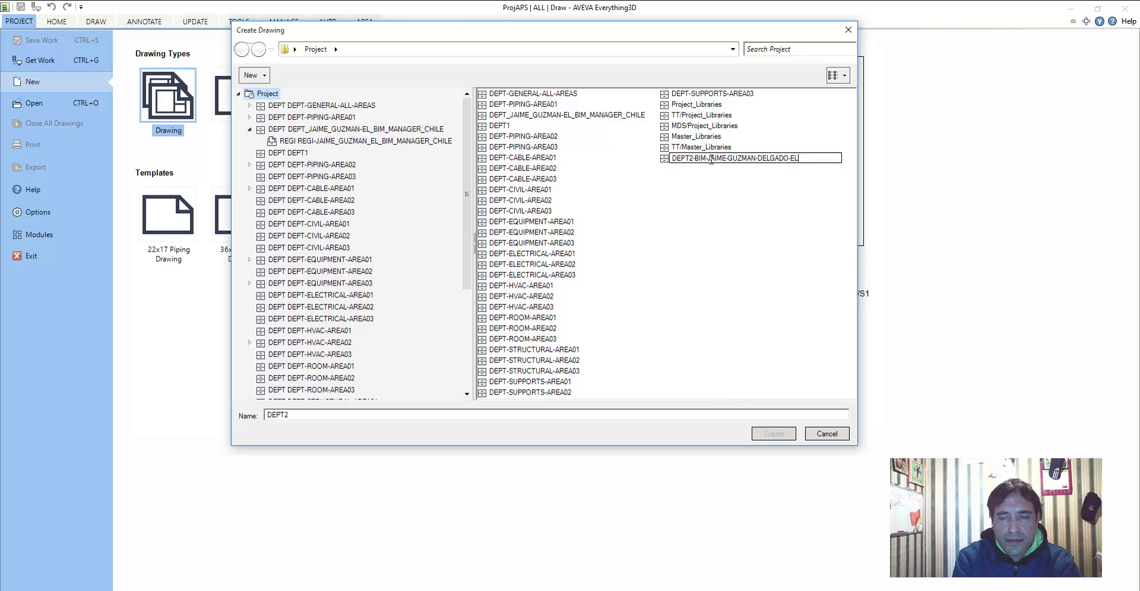
{"action": "type", "text": "-BIM-"}
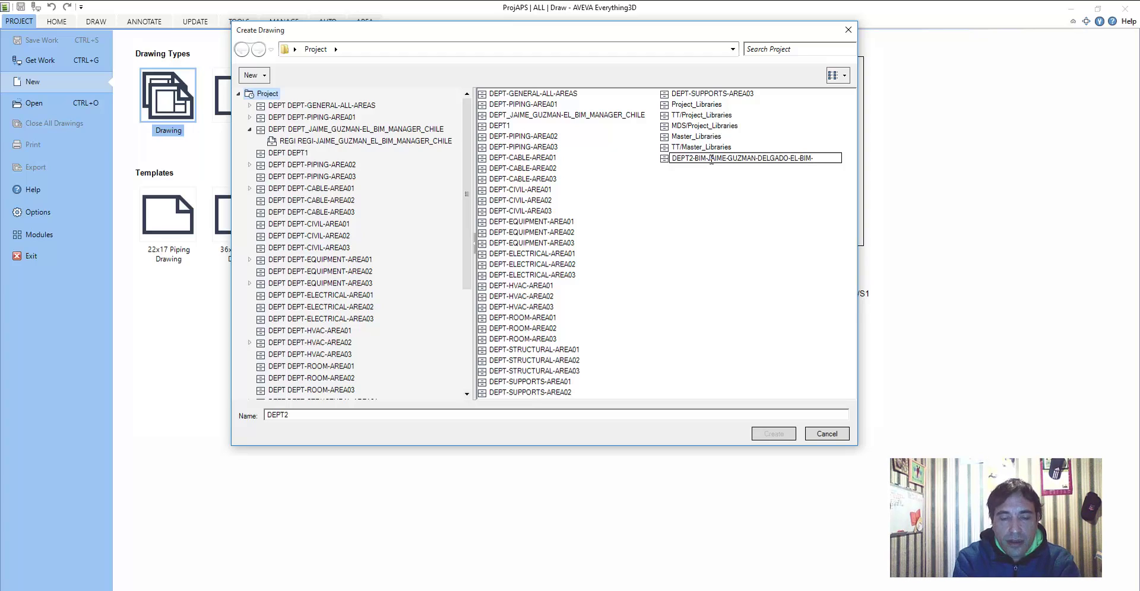
{"action": "type", "text": "AGER"}
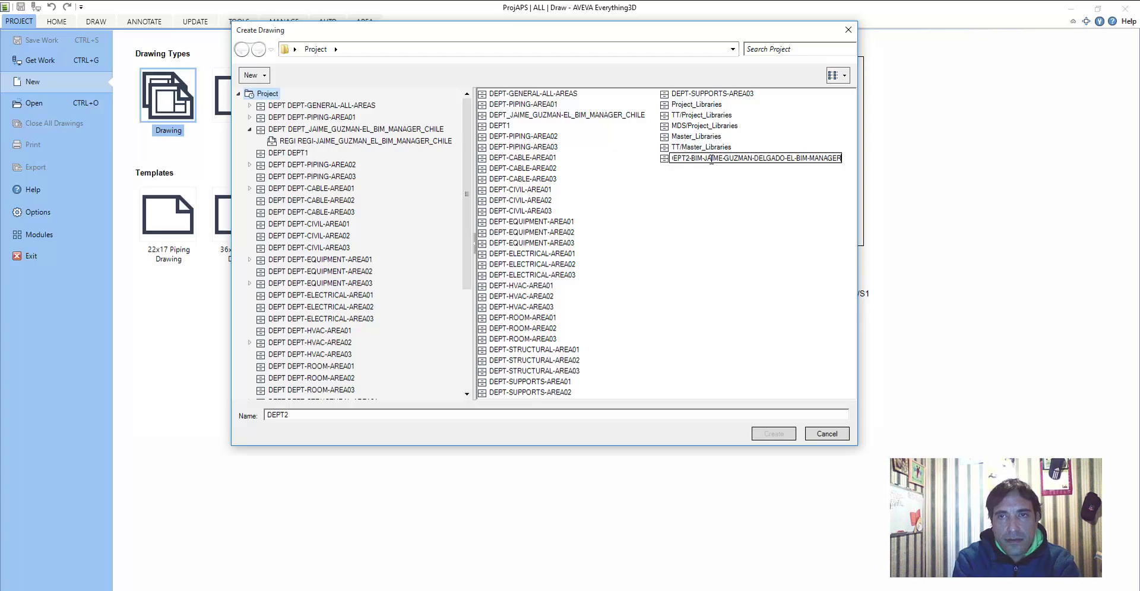
{"action": "type", "text": "-CHILE"}
{"action": "key", "text": "Return"}
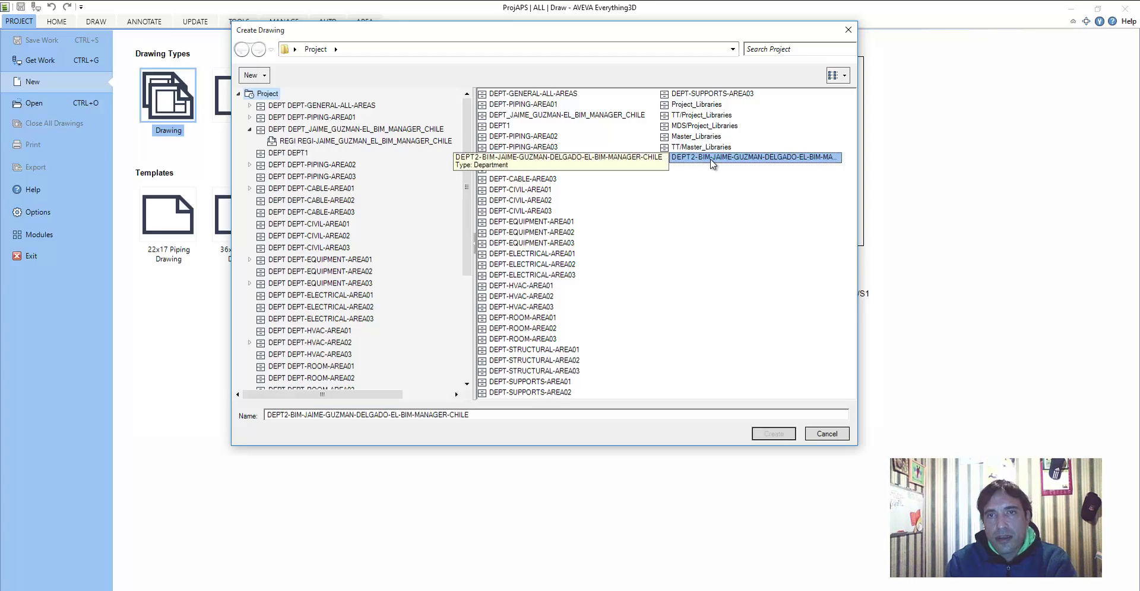
{"action": "double_click", "coordinate": [712, 160]}
{"action": "right_click", "coordinate": [601, 178]}
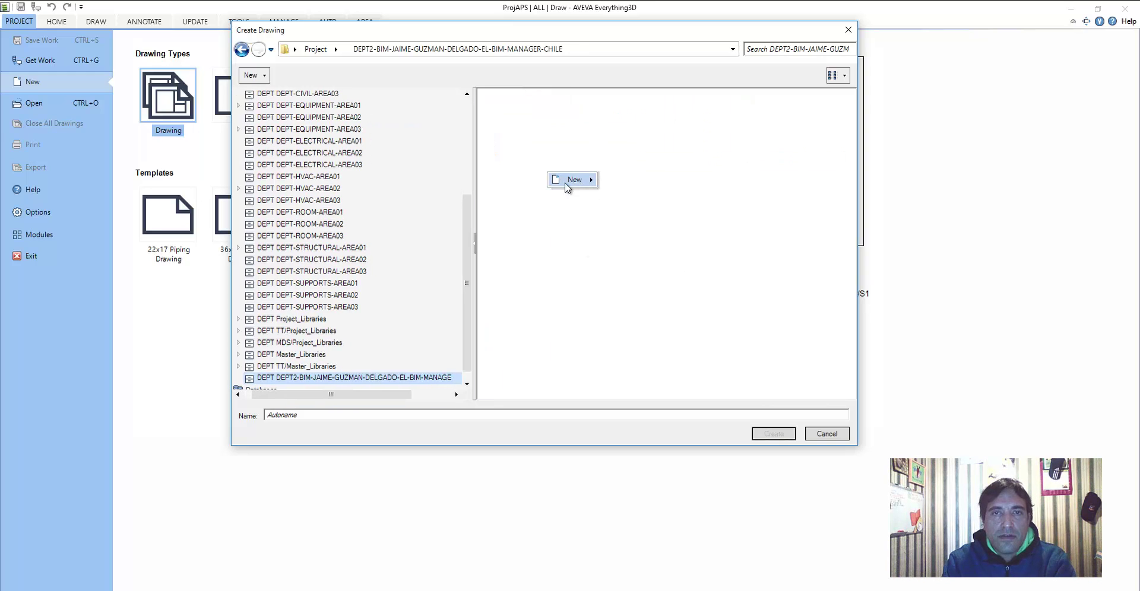
- Add a REGI registry folder inside DEPT2, rename it after the author, and open it
{"action": "left_click", "coordinate": [496, 183]}
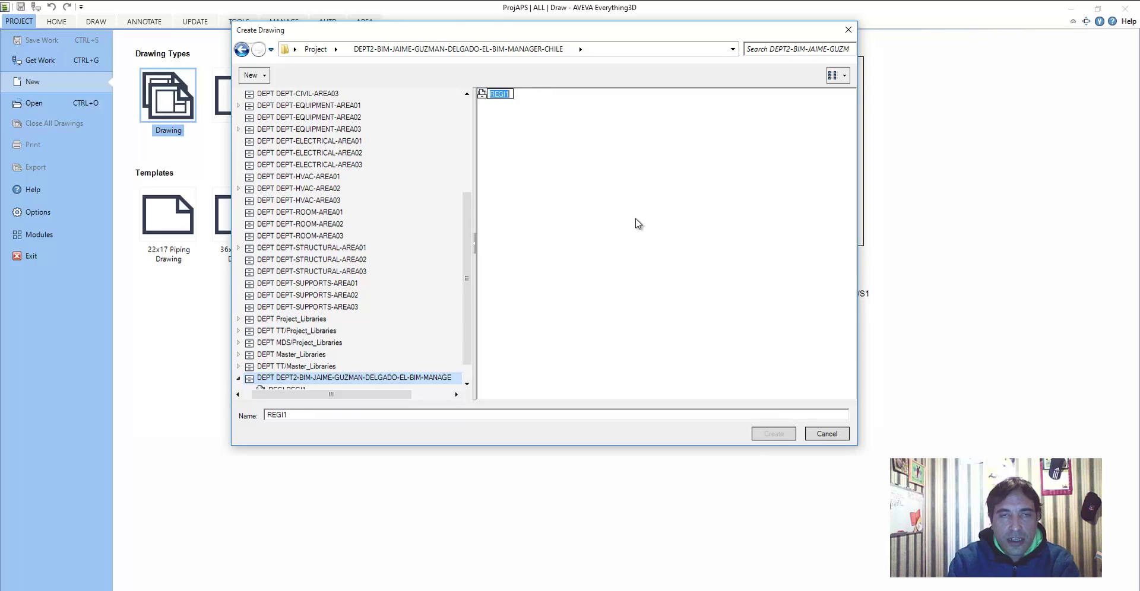
{"action": "left_click", "coordinate": [510, 94]}
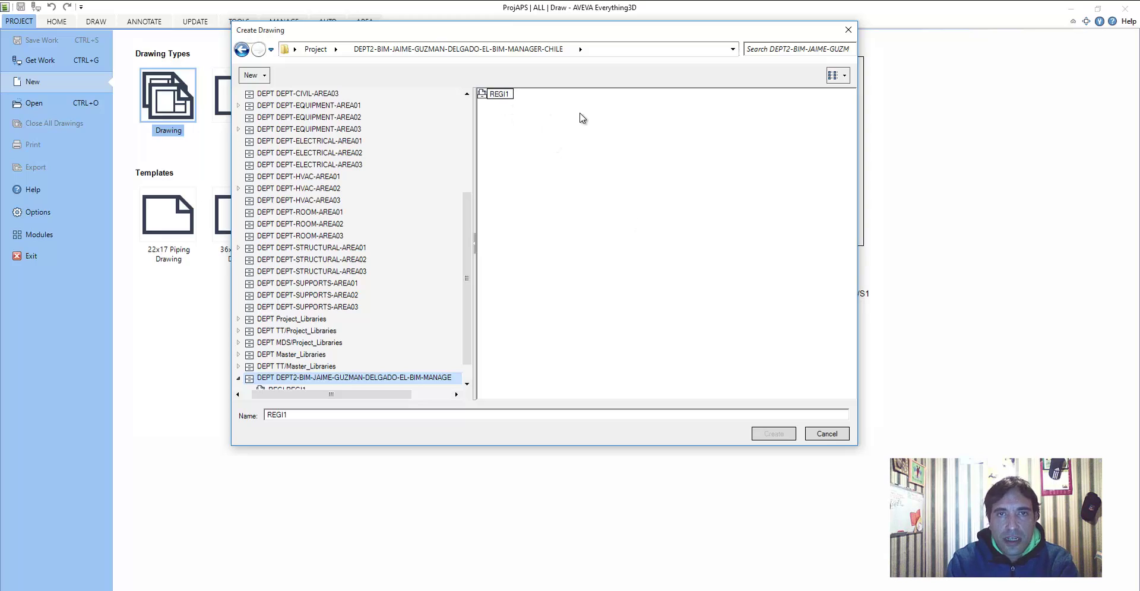
{"action": "type", "text": "-JAIME"}
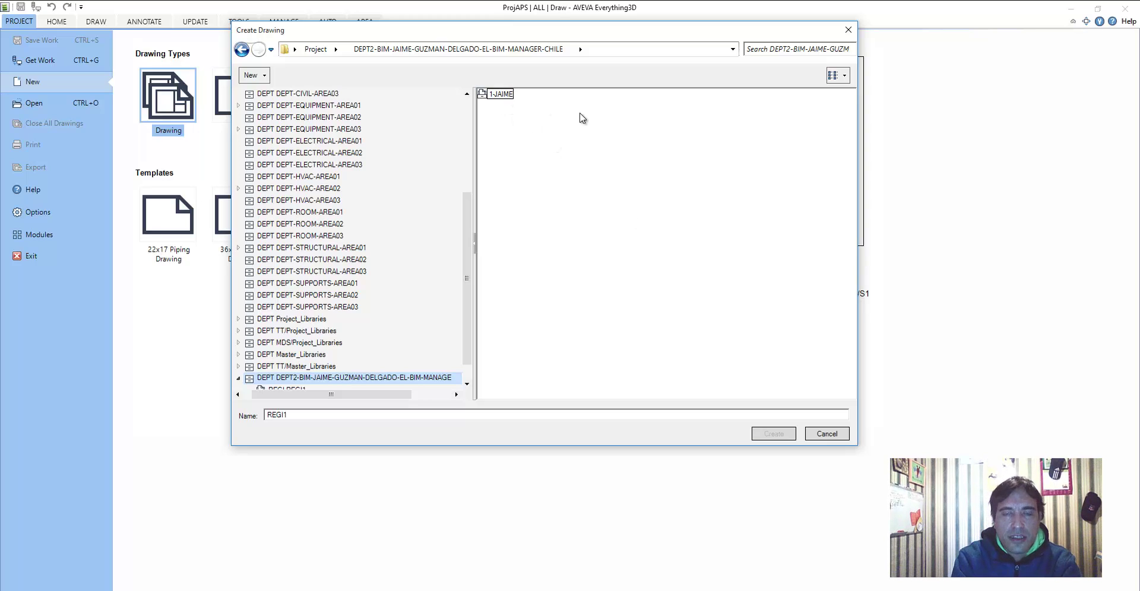
{"action": "type", "text": "-GUZMAN"}
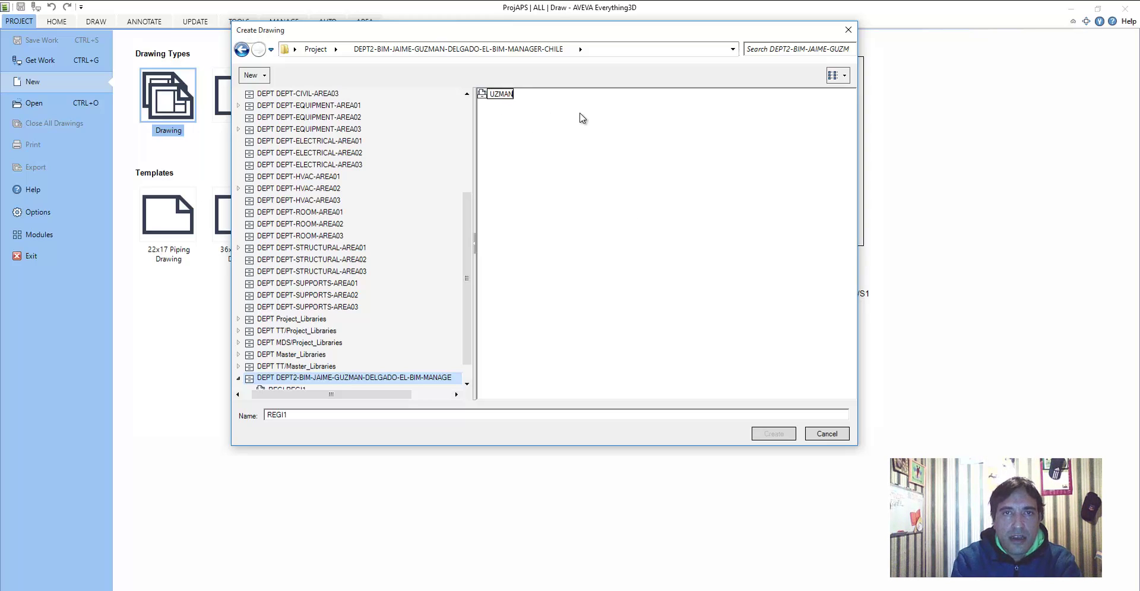
{"action": "type", "text": "-"}
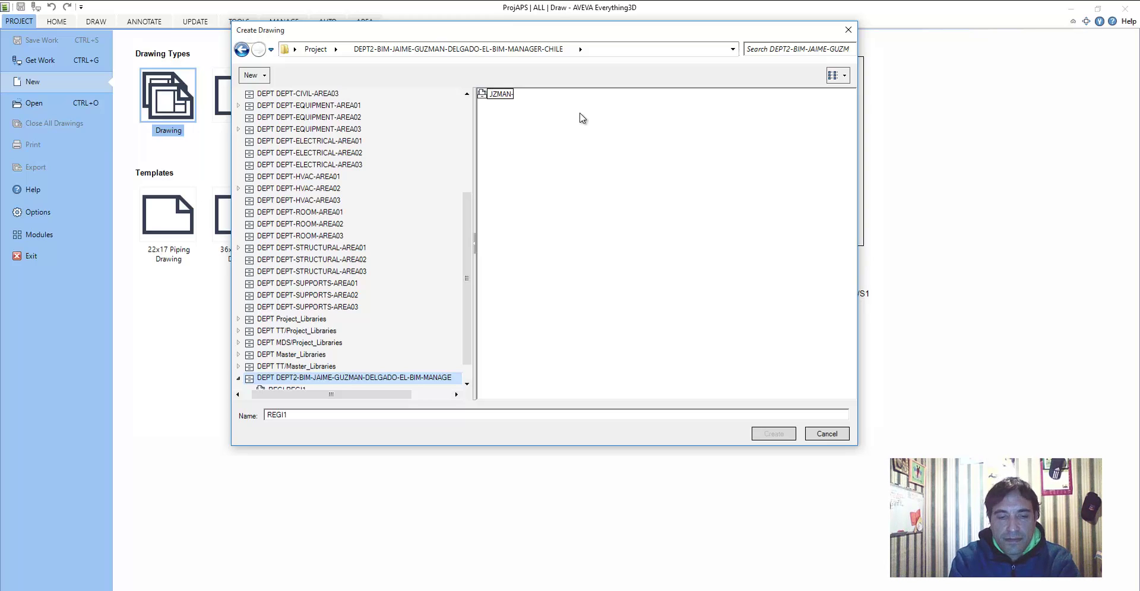
{"action": "type", "text": "BIM-"}
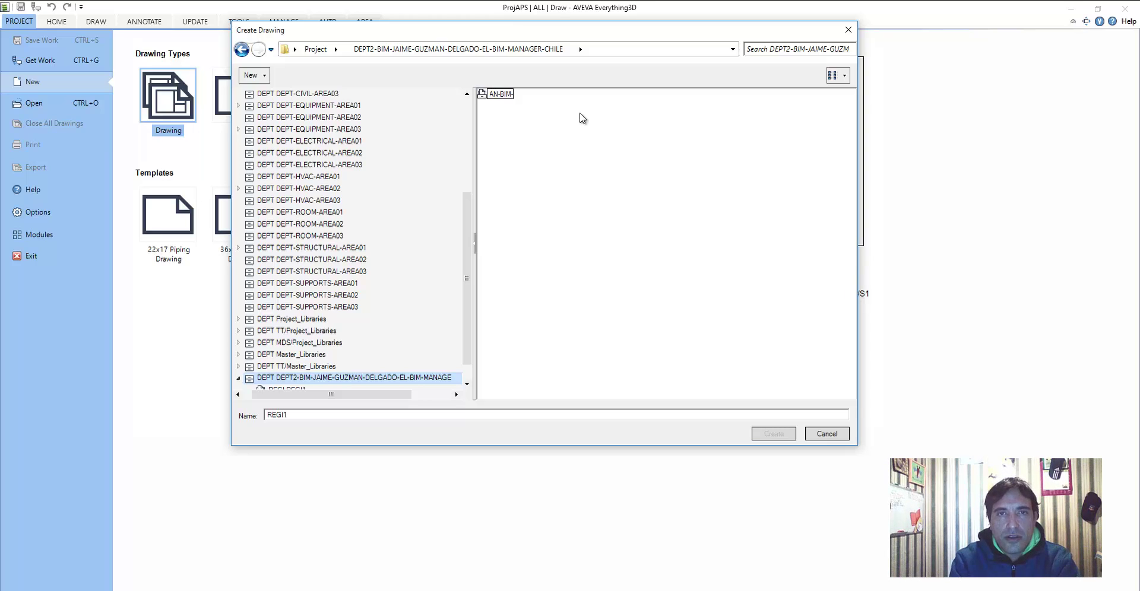
{"action": "type", "text": "MANAGER"}
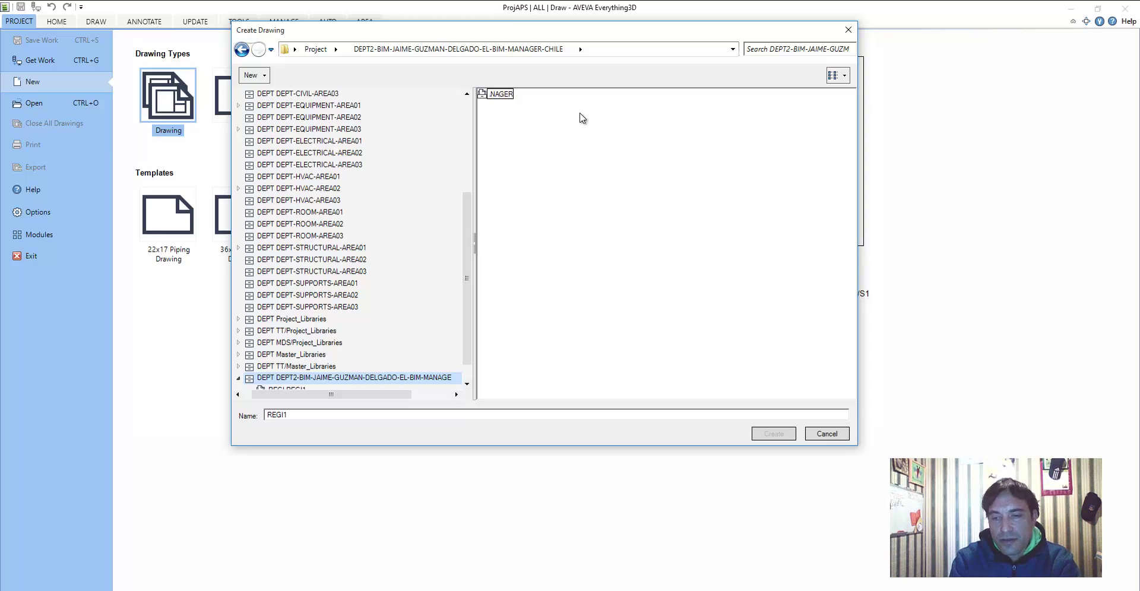
{"action": "type", "text": "-CHILE"}
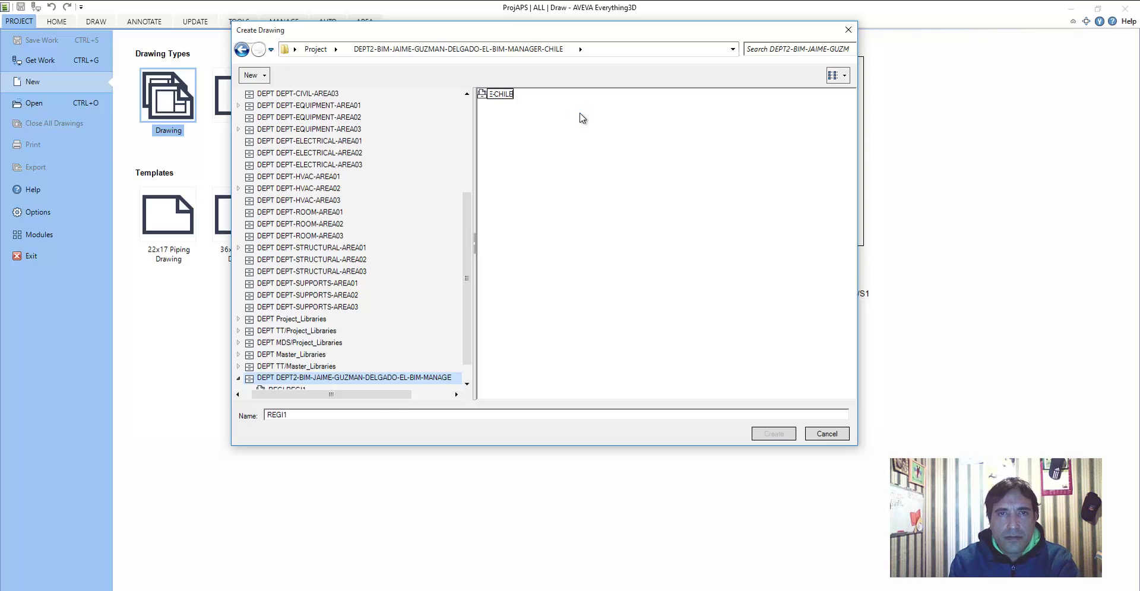
{"action": "key", "text": "Return"}
{"action": "double_click", "coordinate": [502, 95]}
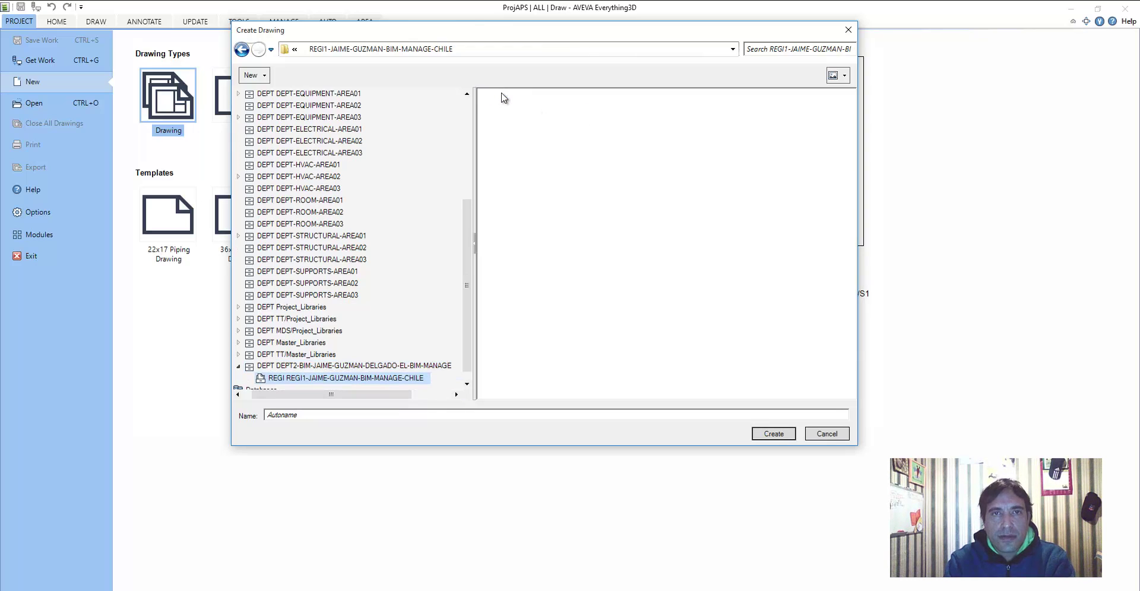
- Name the drawing with the author's DWG name and create the A0 Piping Drawing
{"action": "left_click", "coordinate": [275, 412]}
{"action": "type", "text": "DWG"}
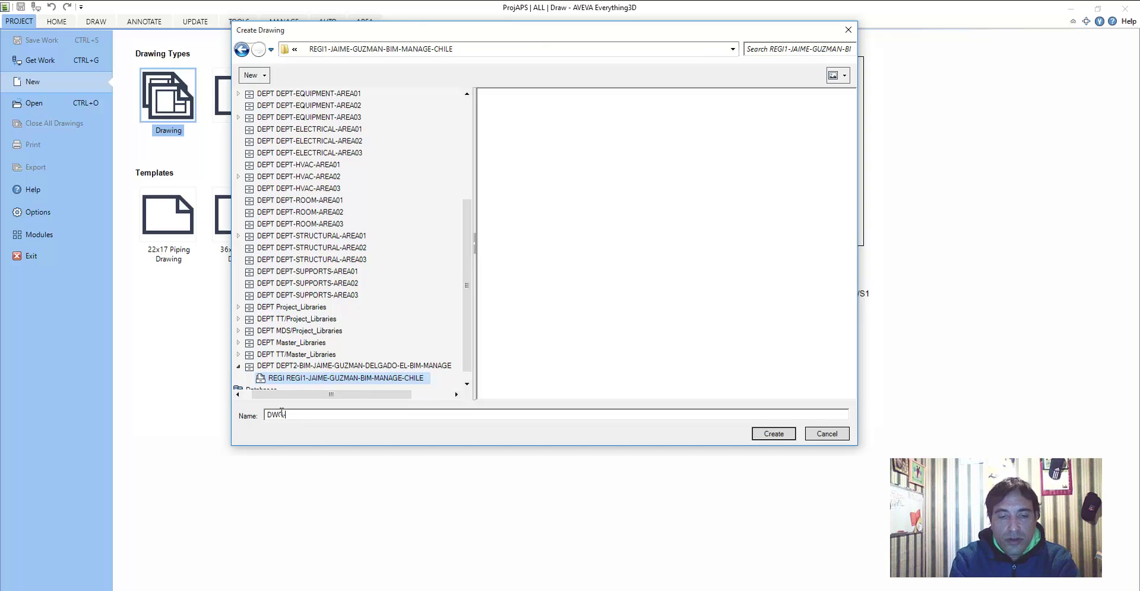
{"action": "type", "text": "JAIME-GUZ"}
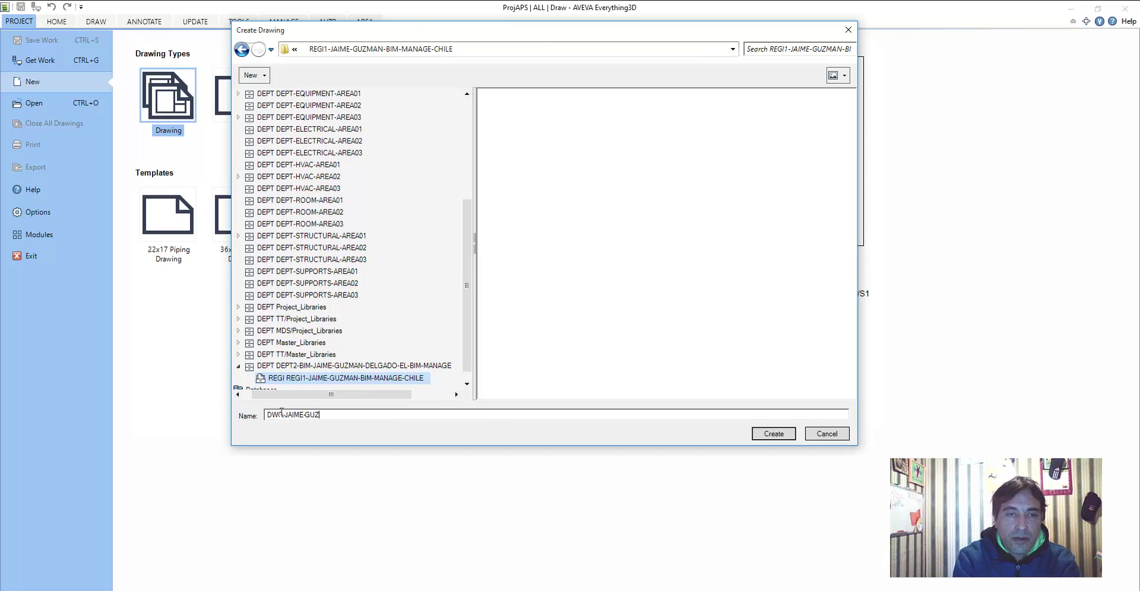
{"action": "type", "text": "MAN"}
{"action": "type", "text": "-B"}
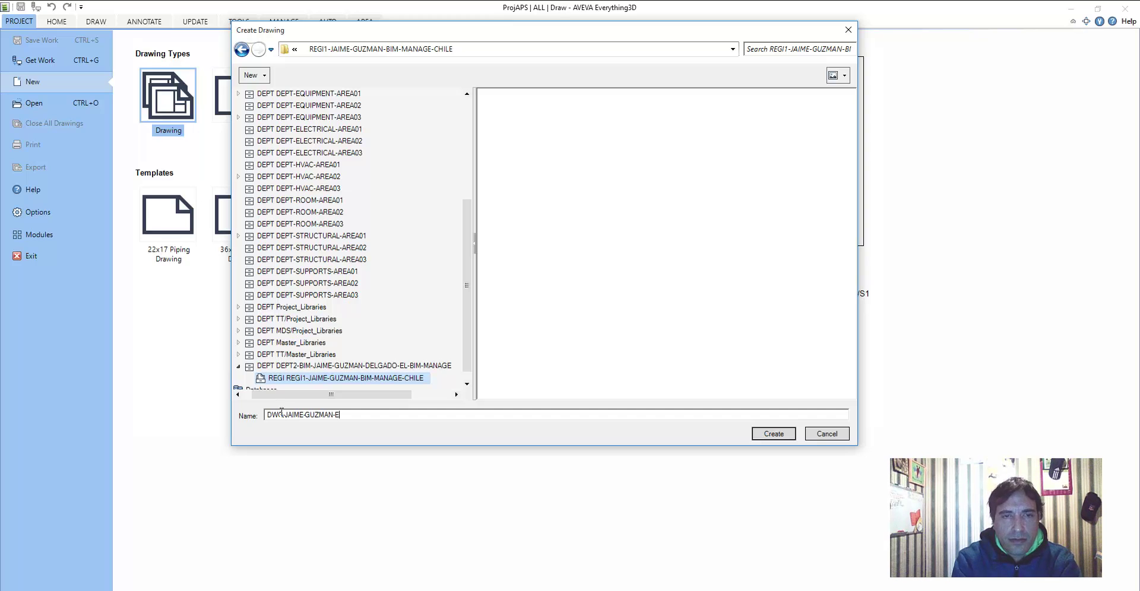
{"action": "type", "text": "-BIMAM"}
{"action": "type", "text": "-MA"}
{"action": "type", "text": "NAGER"}
{"action": "type", "text": "-CHILE"}
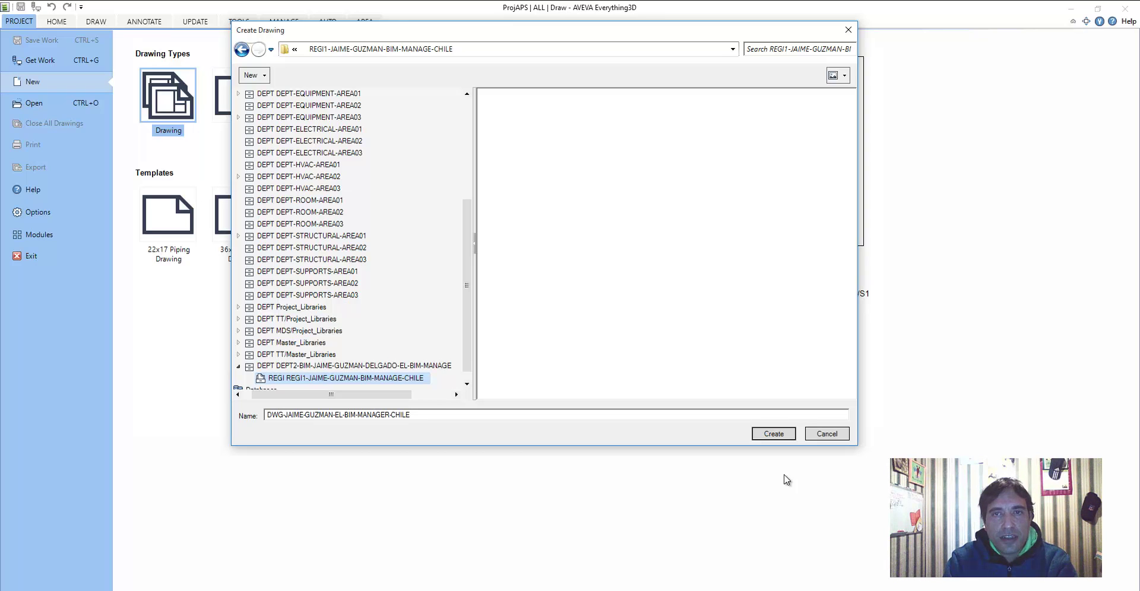
{"action": "key", "text": "Return"}
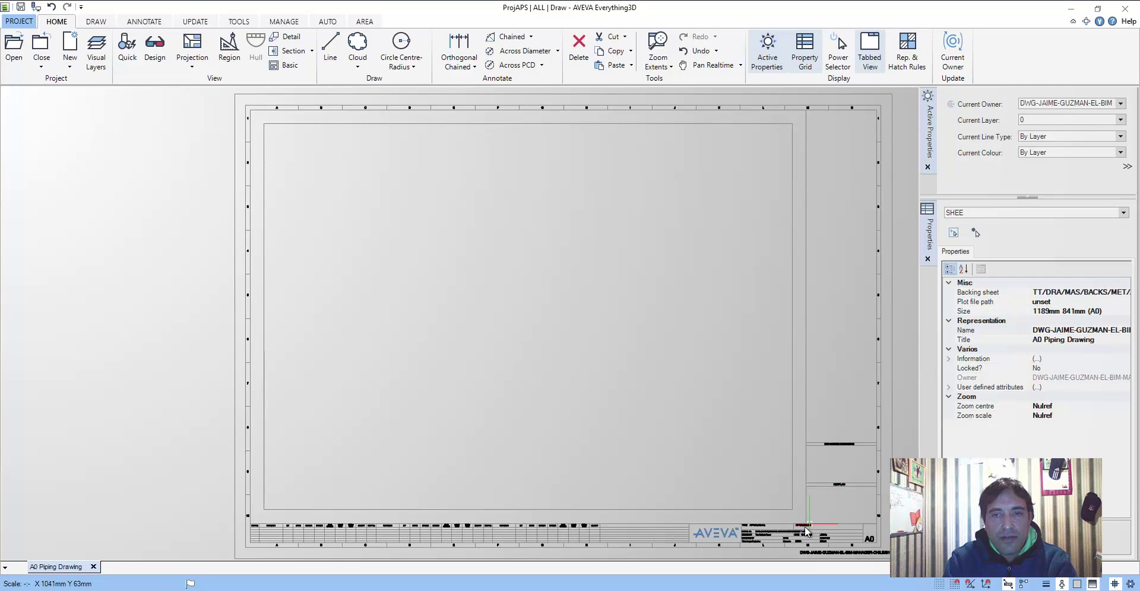
{"action": "scroll", "coordinate": [470, 280], "scroll_direction": "down", "scroll_amount": 2}
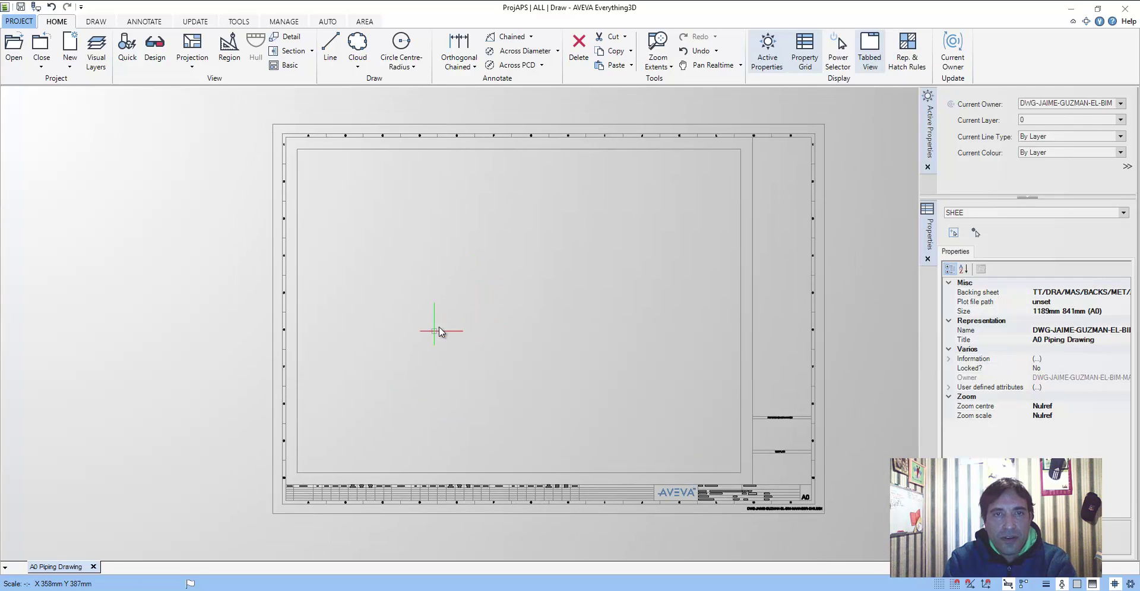
{"action": "scroll", "coordinate": [751, 522], "scroll_direction": "up", "scroll_amount": 2}
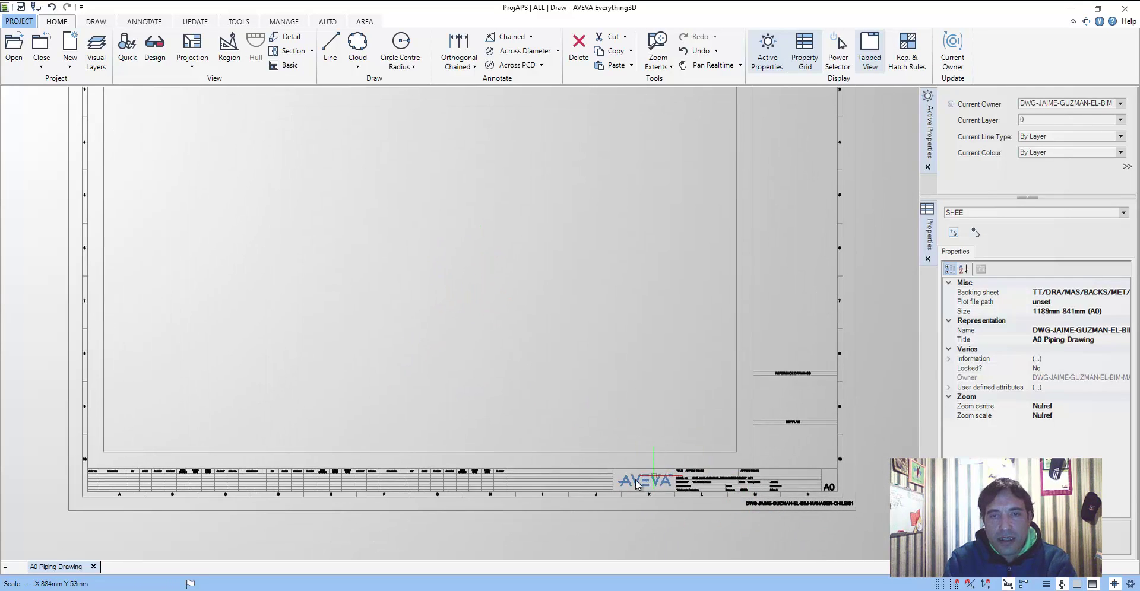
{"action": "scroll", "coordinate": [486, 324], "scroll_direction": "down", "scroll_amount": 1}
{"action": "scroll", "coordinate": [509, 341], "scroll_direction": "down", "scroll_amount": 1}
{"action": "scroll", "coordinate": [538, 325], "scroll_direction": "down", "scroll_amount": 1}
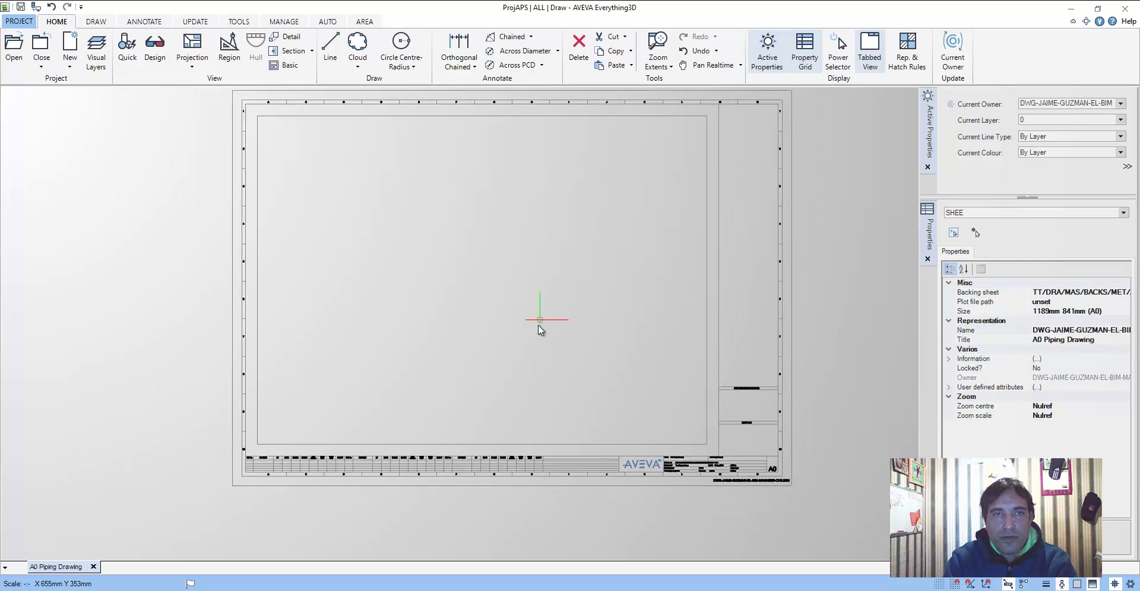
{"action": "middle_click_drag", "start_coordinate": [538, 326], "coordinate": [536, 355]}
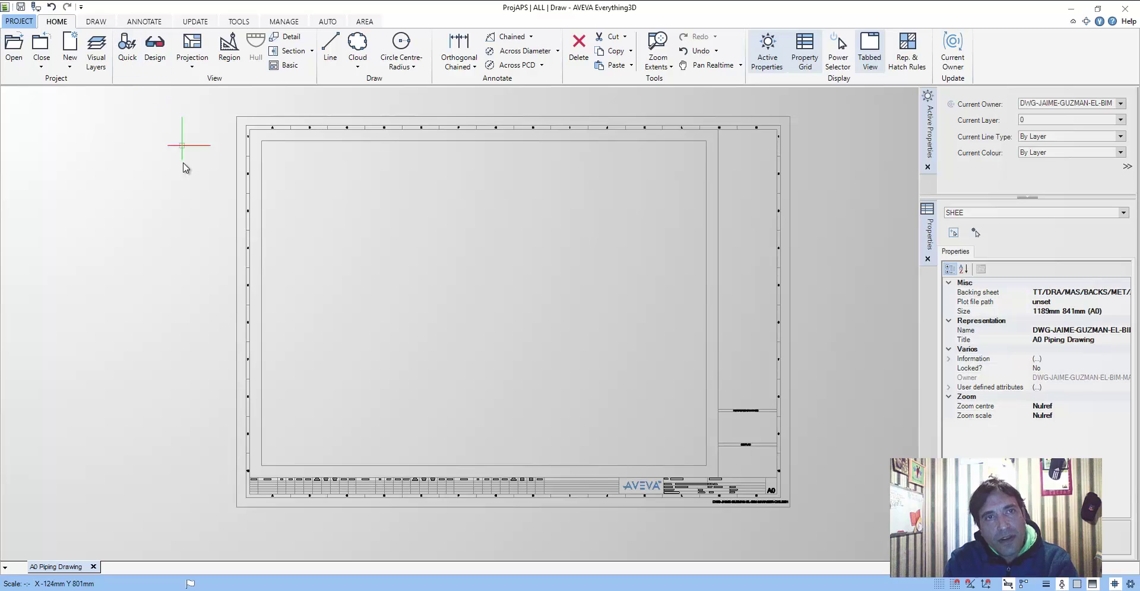
{"action": "left_click", "coordinate": [239, 22]}
- Show the Model Explorer site tree, browsing sites such as SITE 3 beside the blank sheet
{"action": "left_click", "coordinate": [248, 51]}
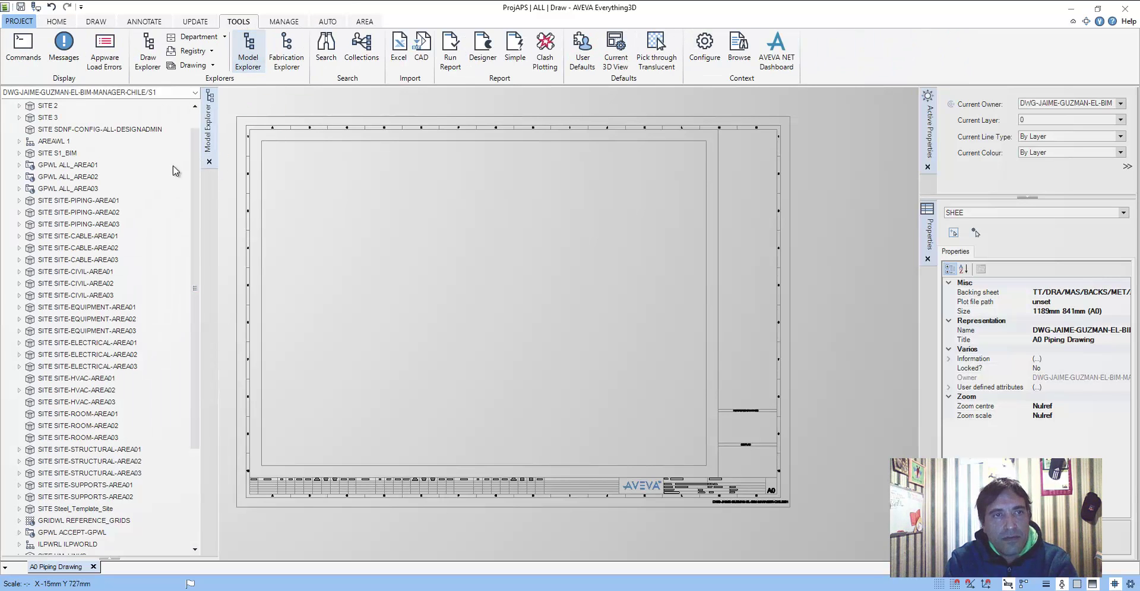
{"action": "left_click_drag", "start_coordinate": [198, 206], "coordinate": [164, 110]}
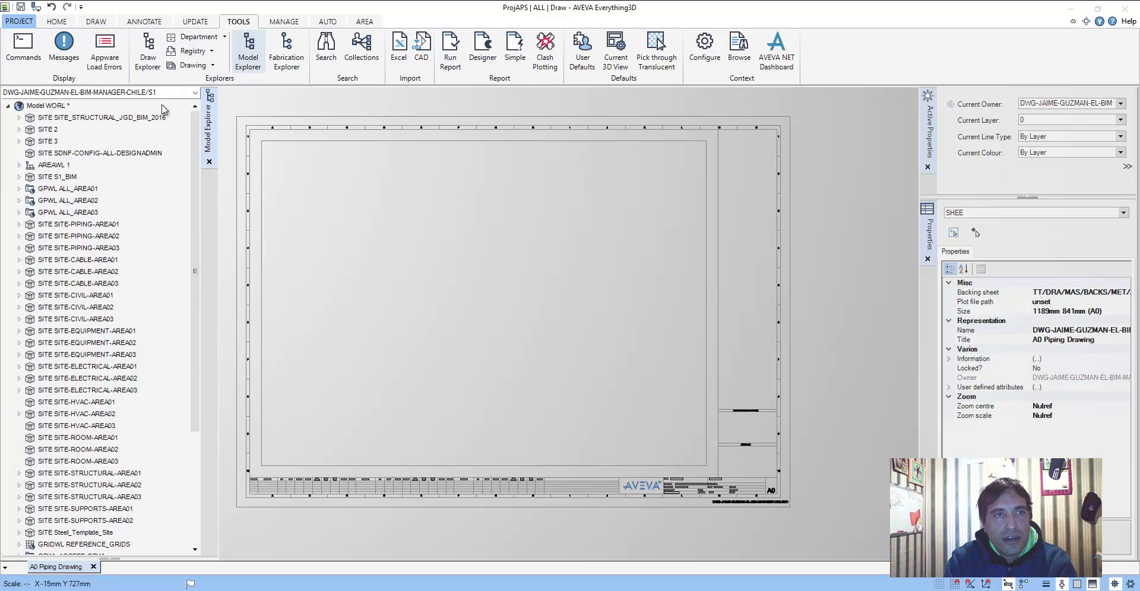
{"action": "left_click", "coordinate": [98, 153]}
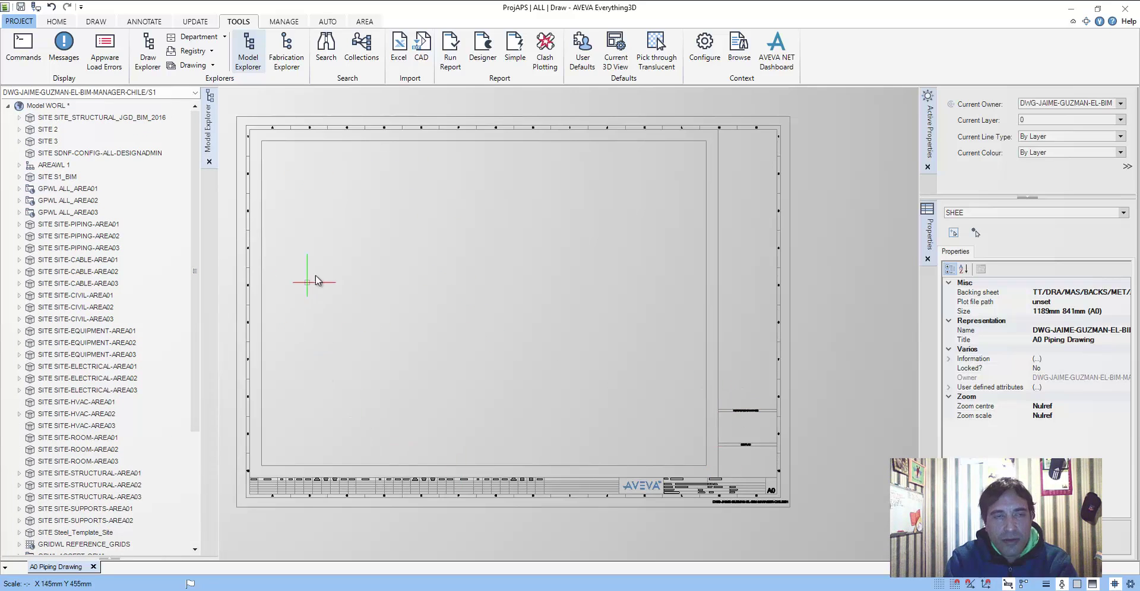
{"action": "left_click", "coordinate": [50, 142]}
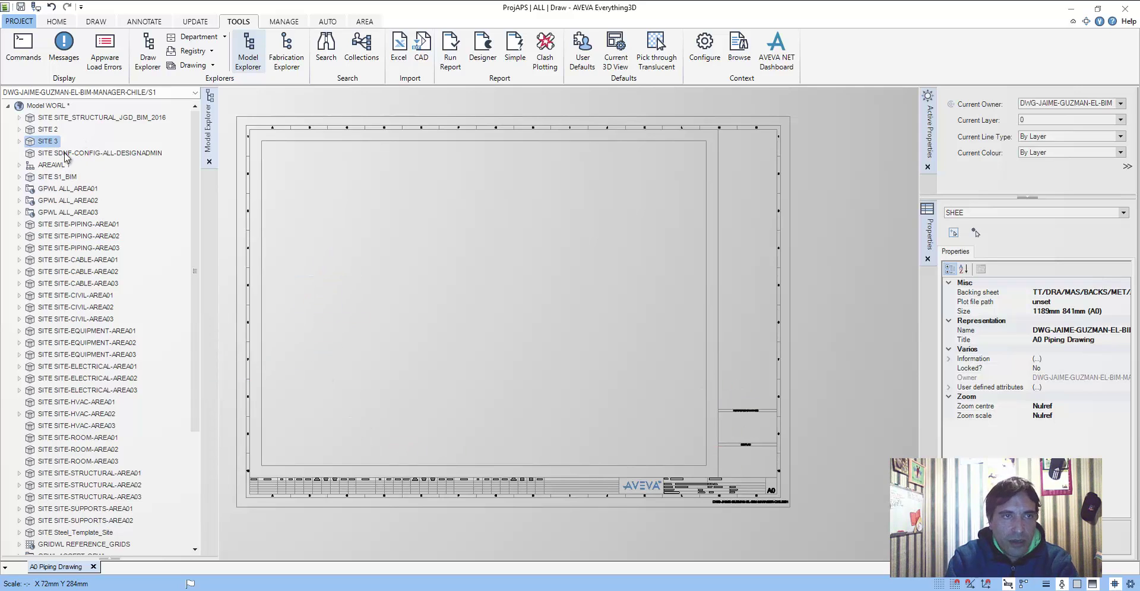
{"action": "left_click", "coordinate": [134, 380]}
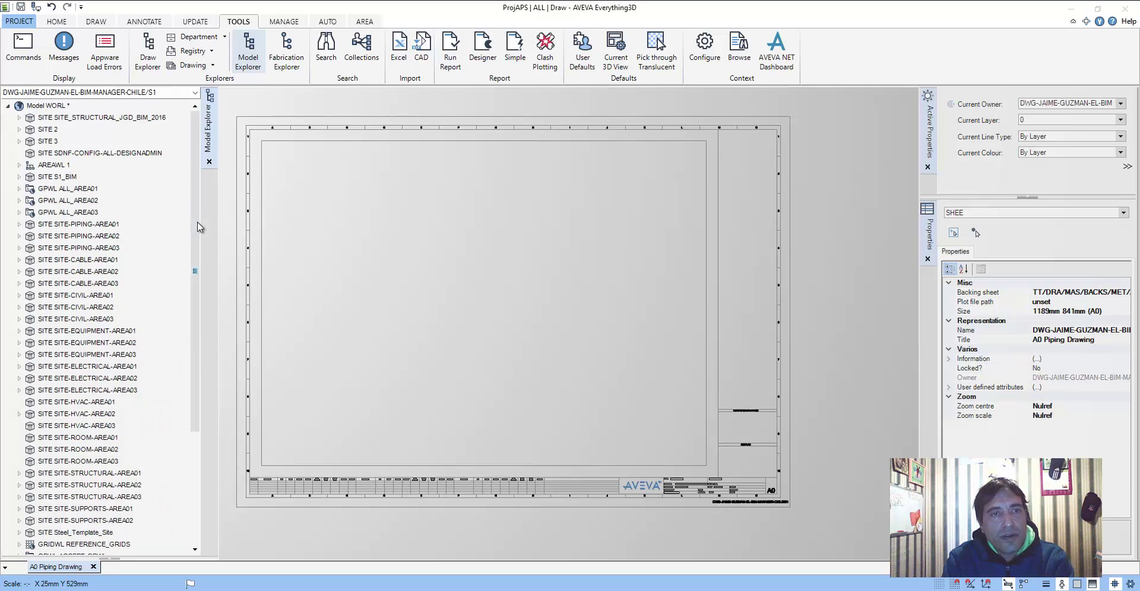
{"action": "mouse_move", "coordinate": [197, 222]}
{"action": "left_mouse_down"}
{"action": "mouse_move", "coordinate": [194, 267]}
{"action": "mouse_move", "coordinate": [191, 171]}
{"action": "left_mouse_up"}
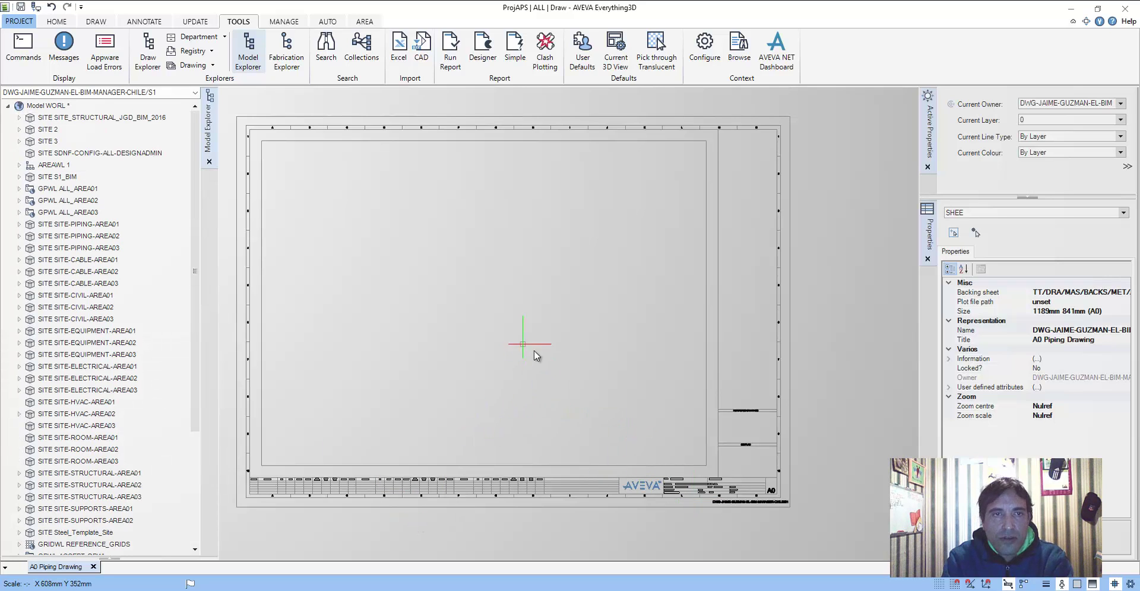
{"action": "middle_click_drag", "start_coordinate": [534, 350], "coordinate": [553, 364]}
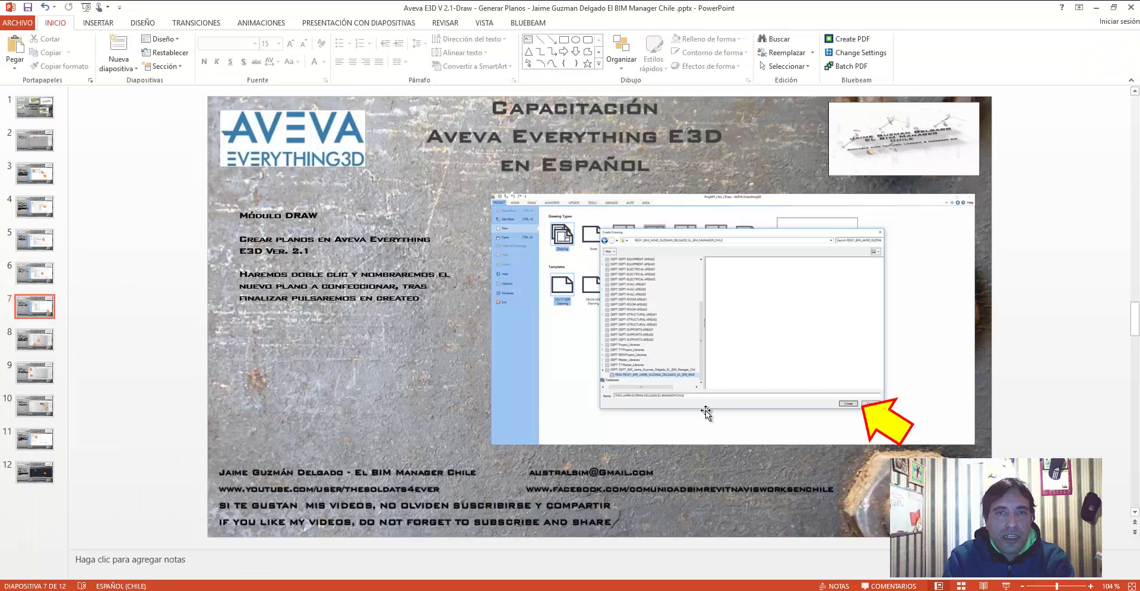
- Advance the presentation to slide 9 on sections and elevations, then minimise PowerPoint
{"action": "key", "text": "Down"}
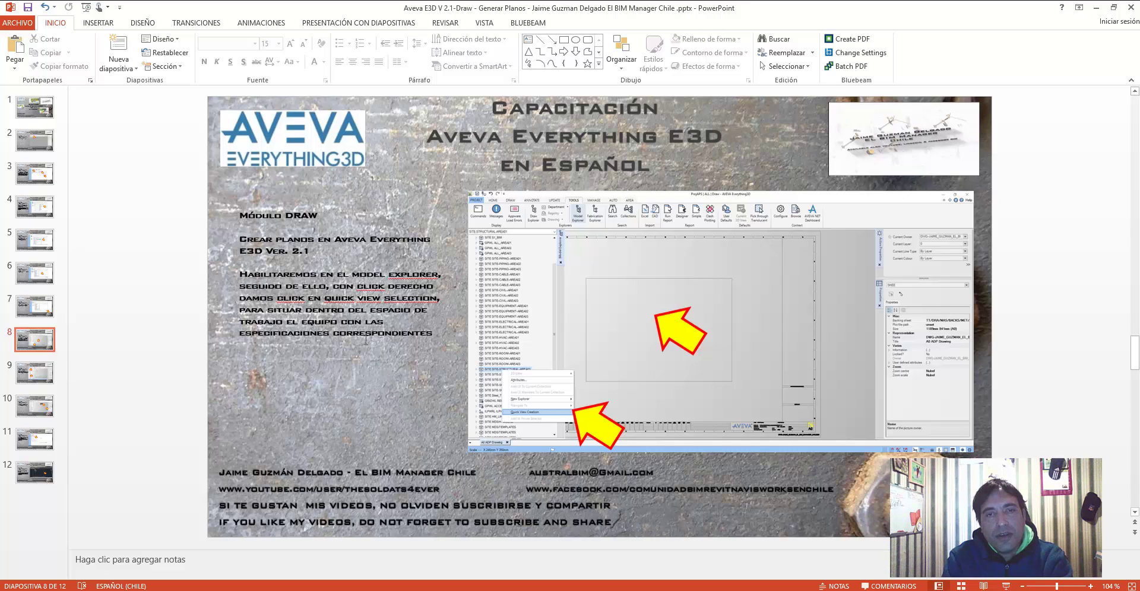
{"action": "scroll", "coordinate": [364, 342], "scroll_direction": "down", "scroll_amount": 1}
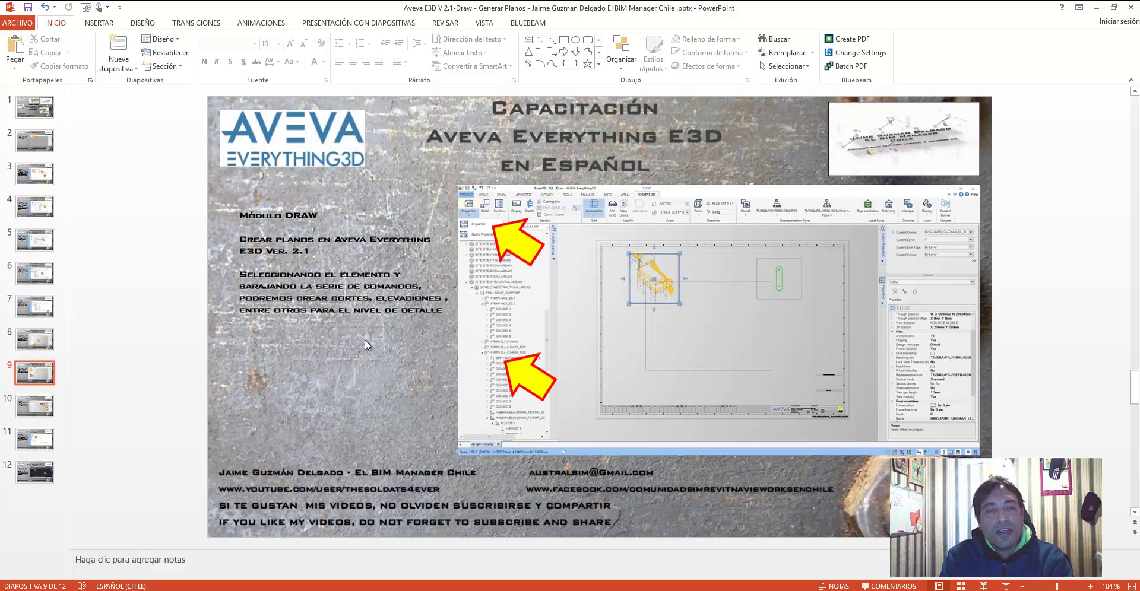
{"action": "left_click", "coordinate": [1097, 7]}
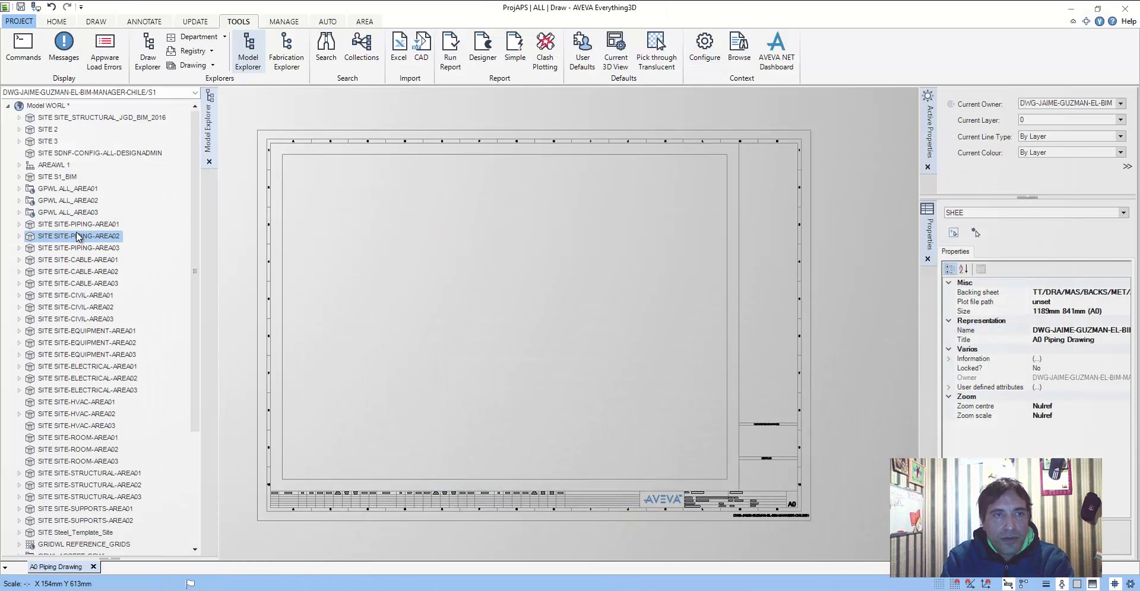
- Place a quick view of SITE-CIVIL-AREA01 on the sheet by its two corners
{"action": "right_click", "coordinate": [83, 299]}
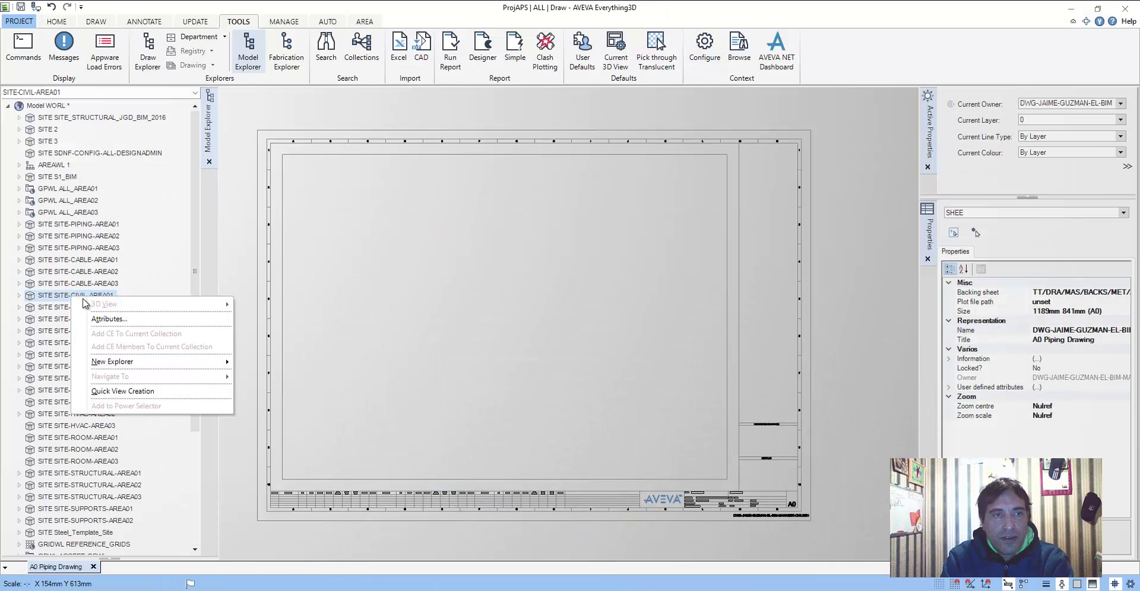
{"action": "left_click", "coordinate": [138, 392]}
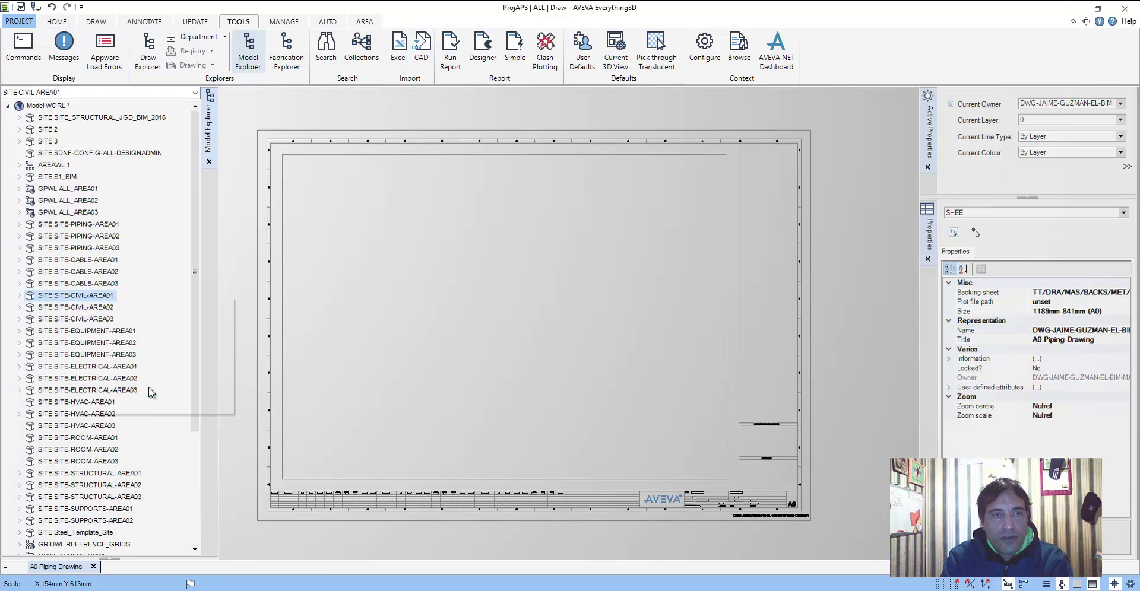
{"action": "left_click", "coordinate": [307, 190]}
{"action": "left_click", "coordinate": [376, 258]}
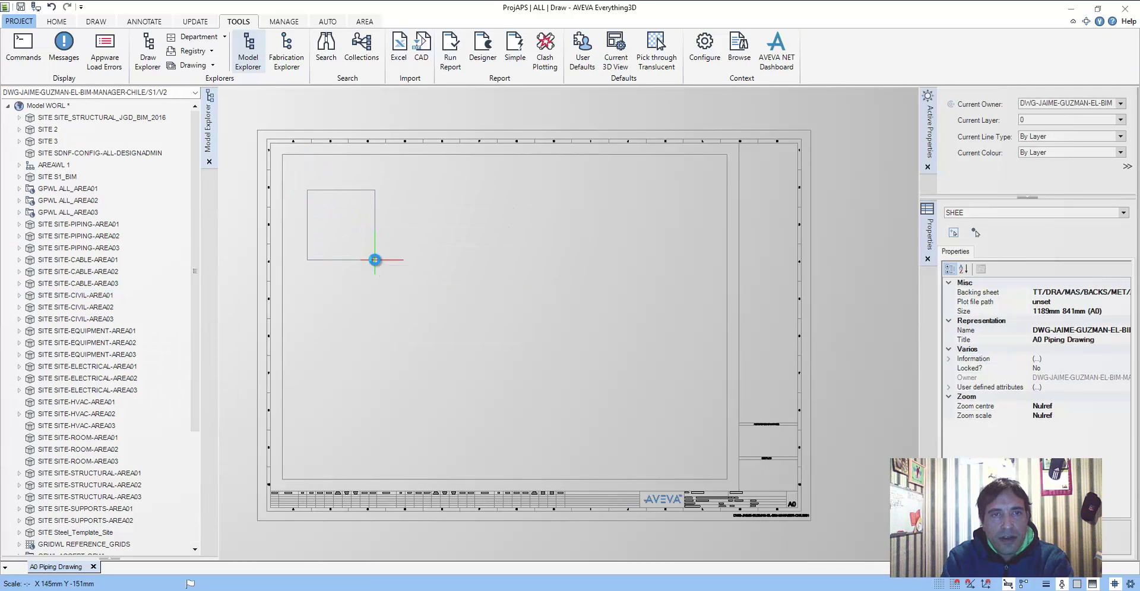
- Place a quick view of SITE-EQUIPMENT-AREA02 in the sheet's lower-left area
{"action": "right_click", "coordinate": [85, 335]}
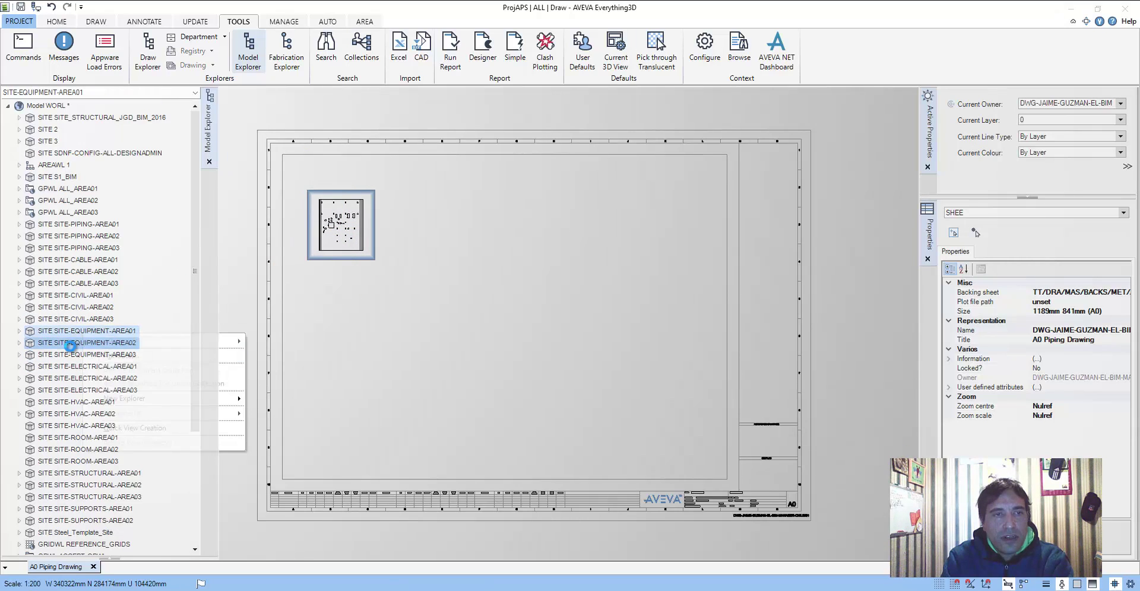
{"action": "right_click", "coordinate": [71, 347]}
{"action": "mouse_move", "coordinate": [134, 399]}
{"action": "left_click", "coordinate": [125, 442]}
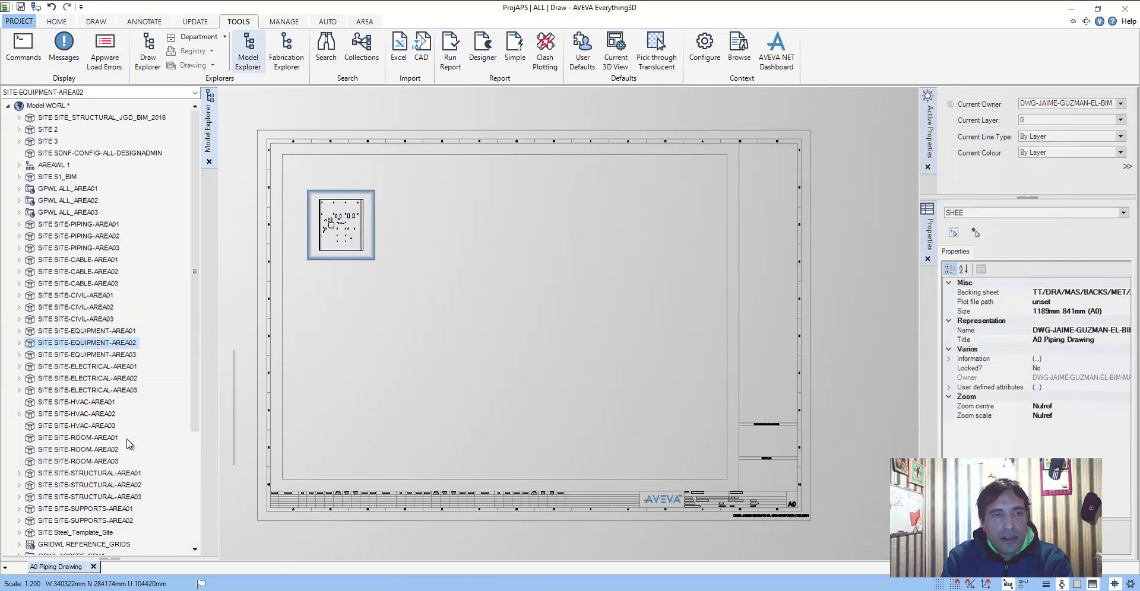
{"action": "left_click", "coordinate": [318, 359]}
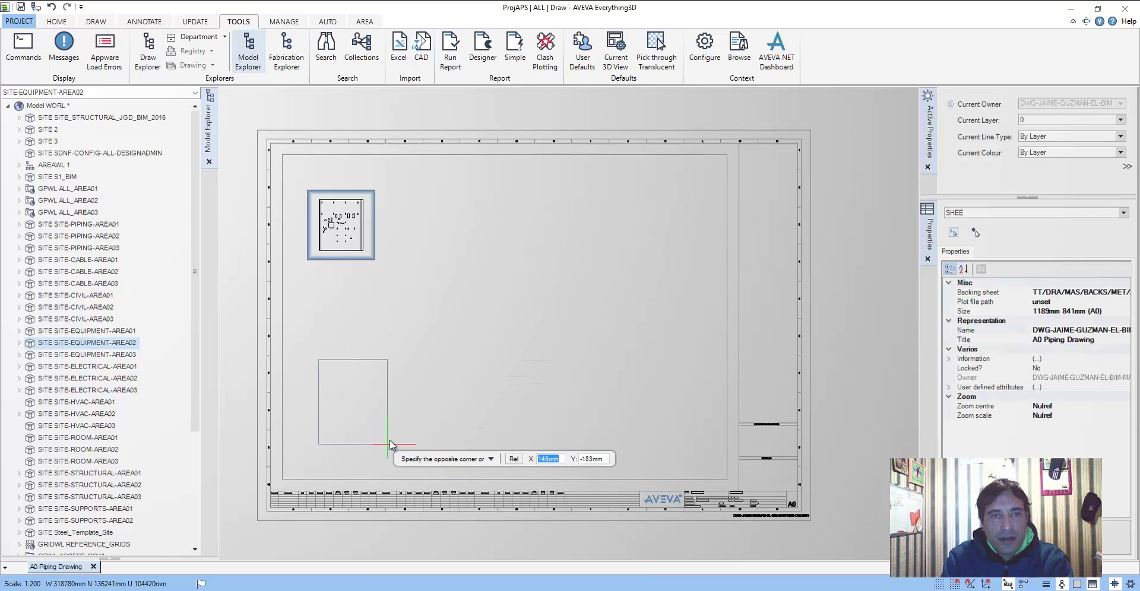
{"action": "left_click", "coordinate": [388, 430]}
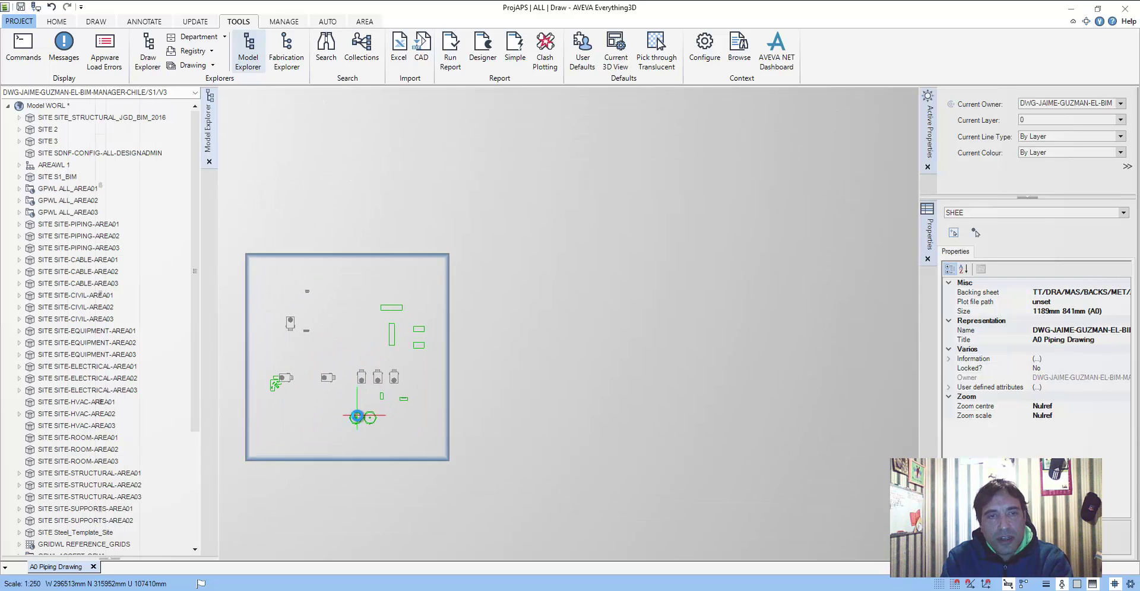
{"action": "scroll", "coordinate": [357, 417], "scroll_direction": "up", "scroll_amount": 2}
{"action": "scroll", "coordinate": [408, 408], "scroll_direction": "down", "scroll_amount": 3}
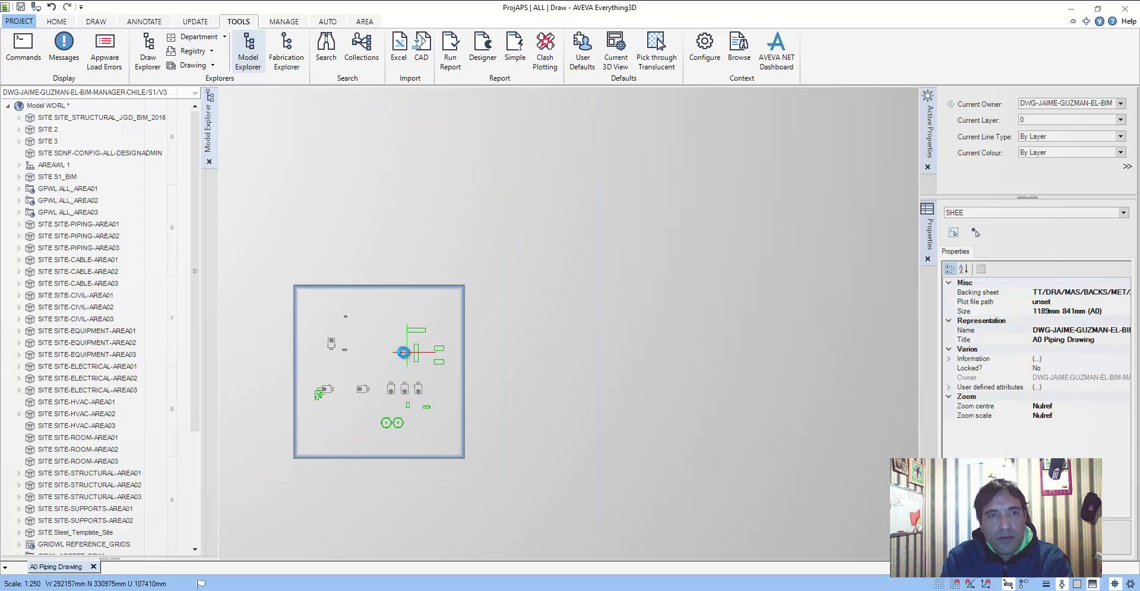
{"action": "left_click", "coordinate": [74, 355]}
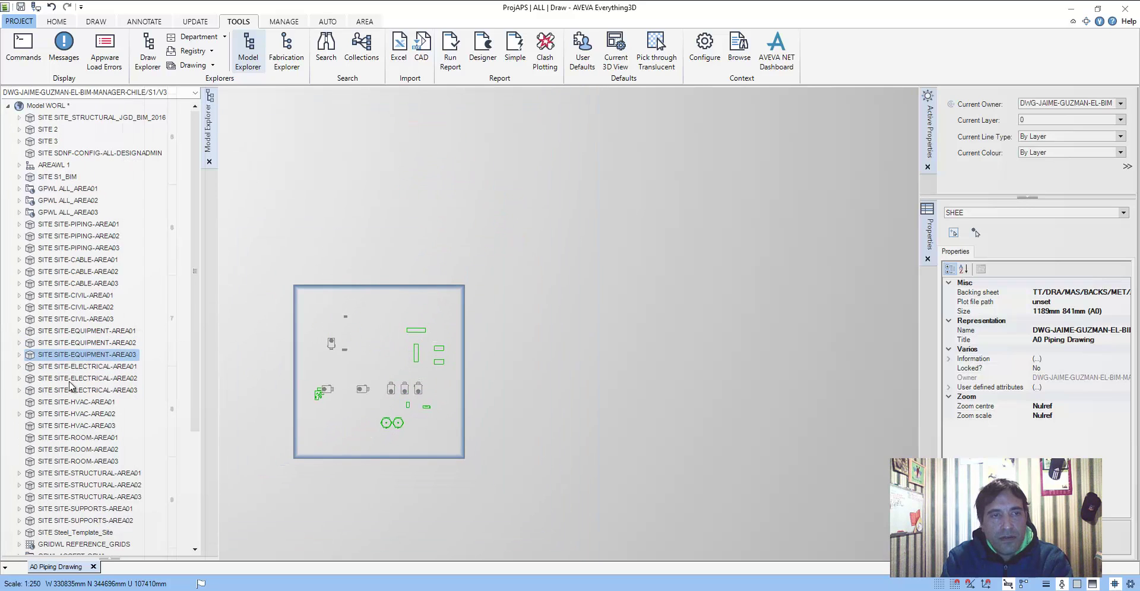
- Draw a SITE-STRUCTURAL-AREA02 quick view frame in the sheet's upper-right area
{"action": "right_click", "coordinate": [89, 485]}
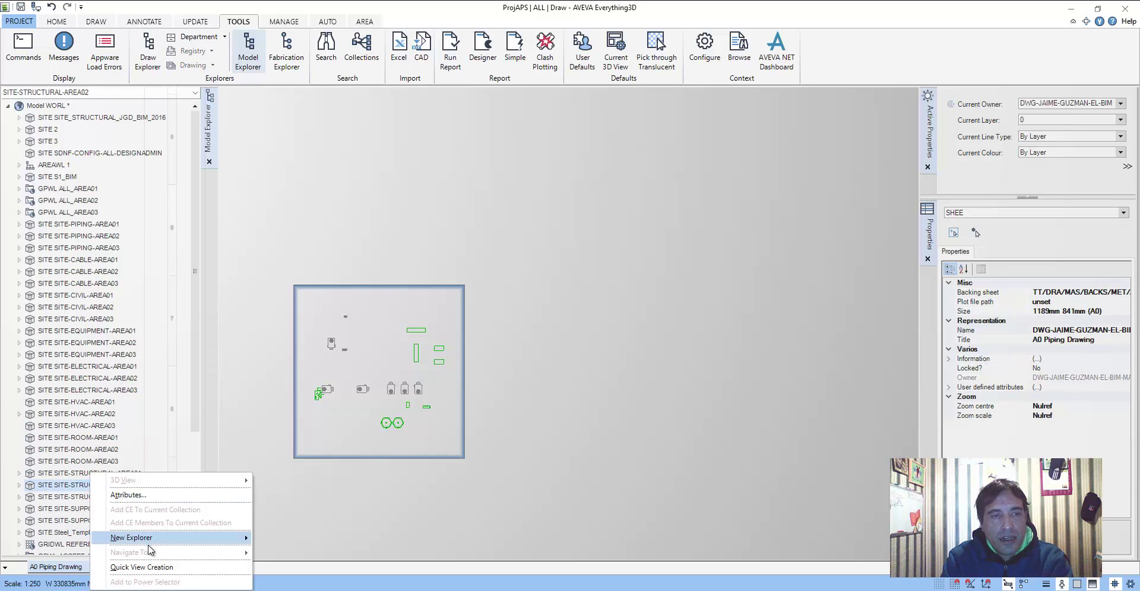
{"action": "left_click", "coordinate": [183, 573]}
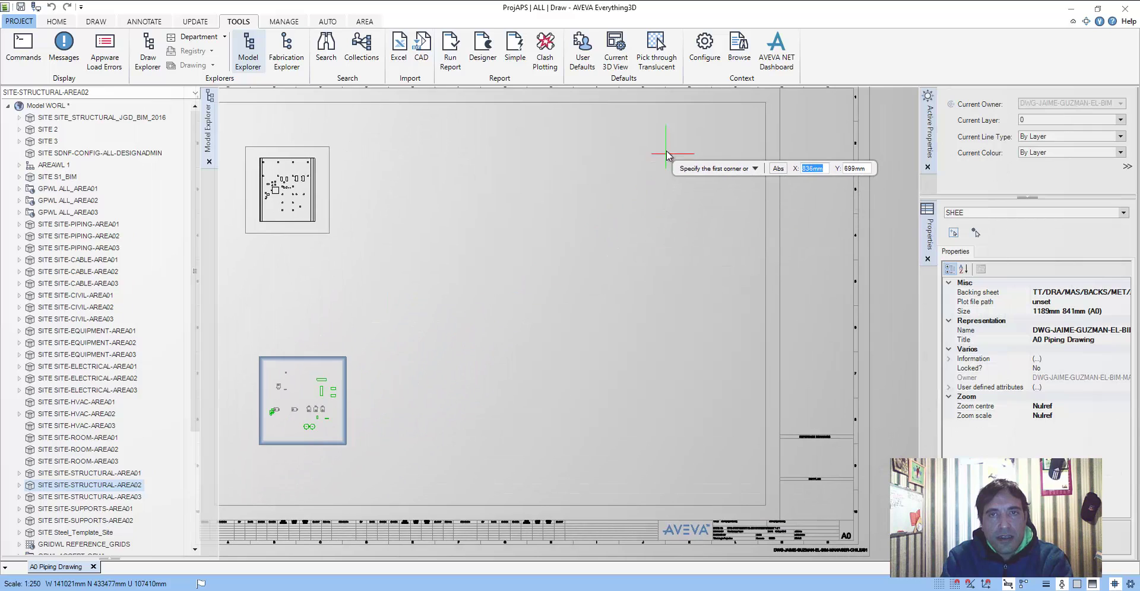
{"action": "left_click", "coordinate": [709, 145]}
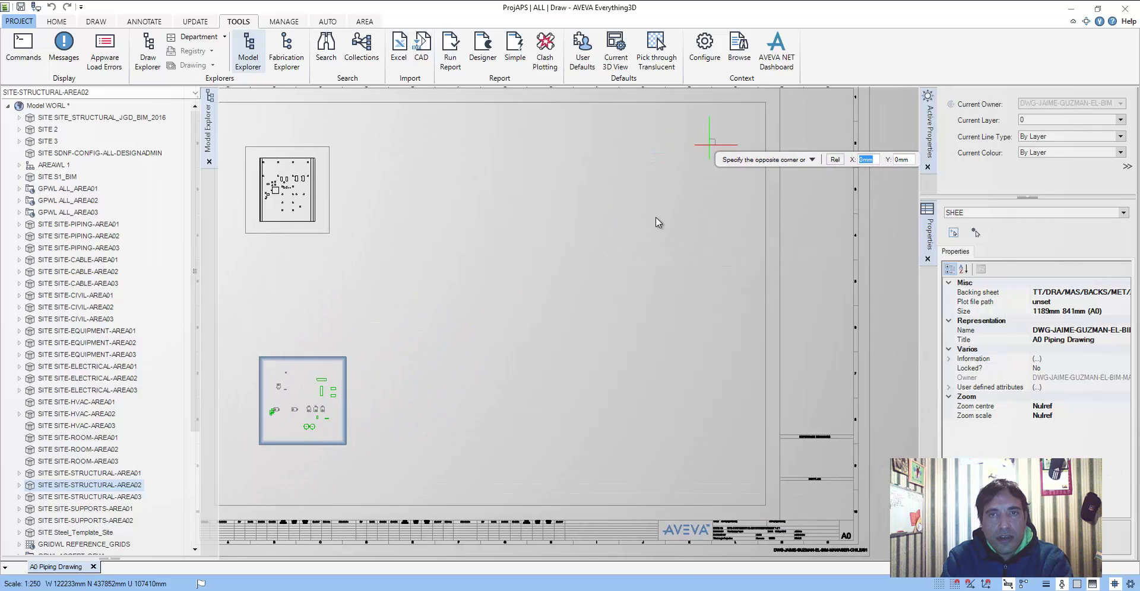
{"action": "left_click", "coordinate": [580, 245]}
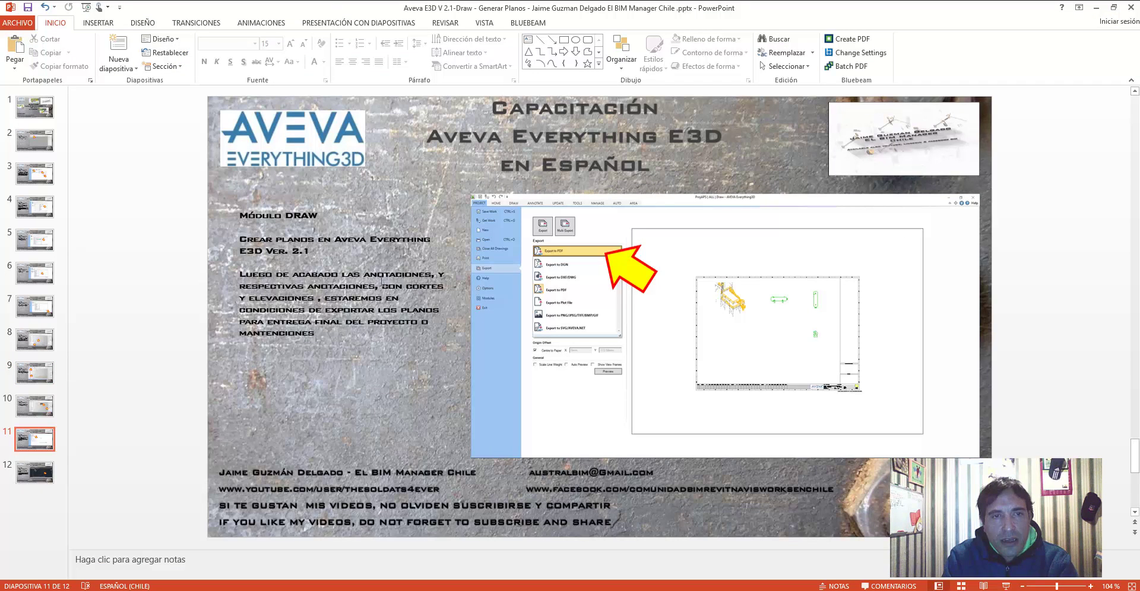
- Scroll back to slide 10's view-placement notes, then minimise PowerPoint to return to Draw
{"action": "scroll", "coordinate": [400, 285], "scroll_direction": "up", "scroll_amount": 1}
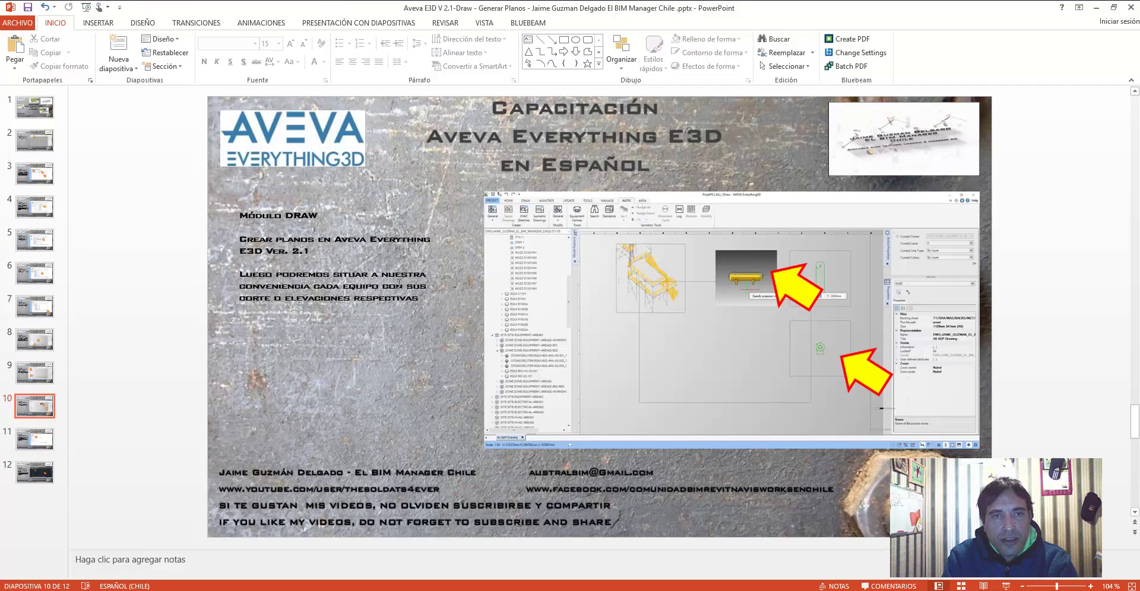
{"action": "scroll", "coordinate": [400, 285], "scroll_direction": "down", "scroll_amount": 1}
{"action": "scroll", "coordinate": [399, 285], "scroll_direction": "up", "scroll_amount": 1}
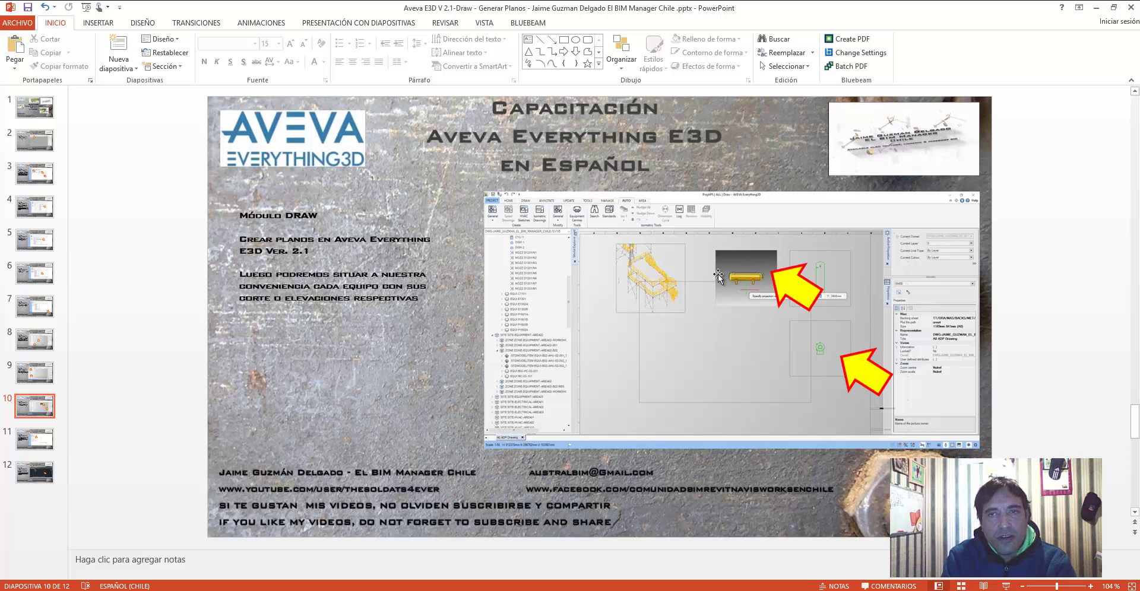
{"action": "left_click", "coordinate": [1094, 6]}
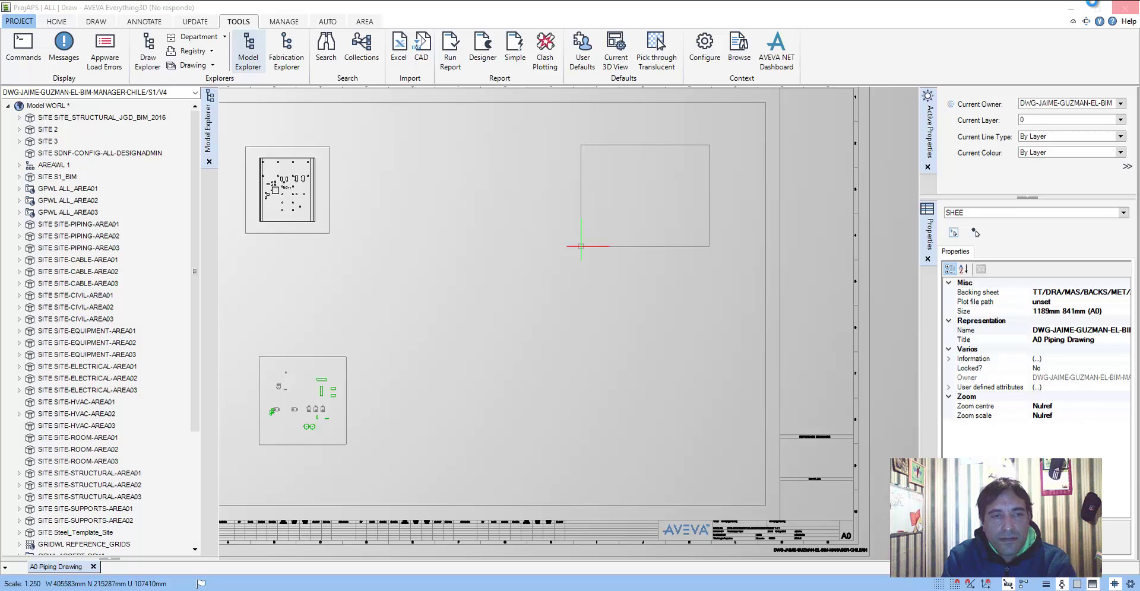
- Zoom out to the whole A0 sheet and select the new SITE-STRUCTURAL-AREA02 structural view
{"action": "left_click", "coordinate": [1094, 6]}
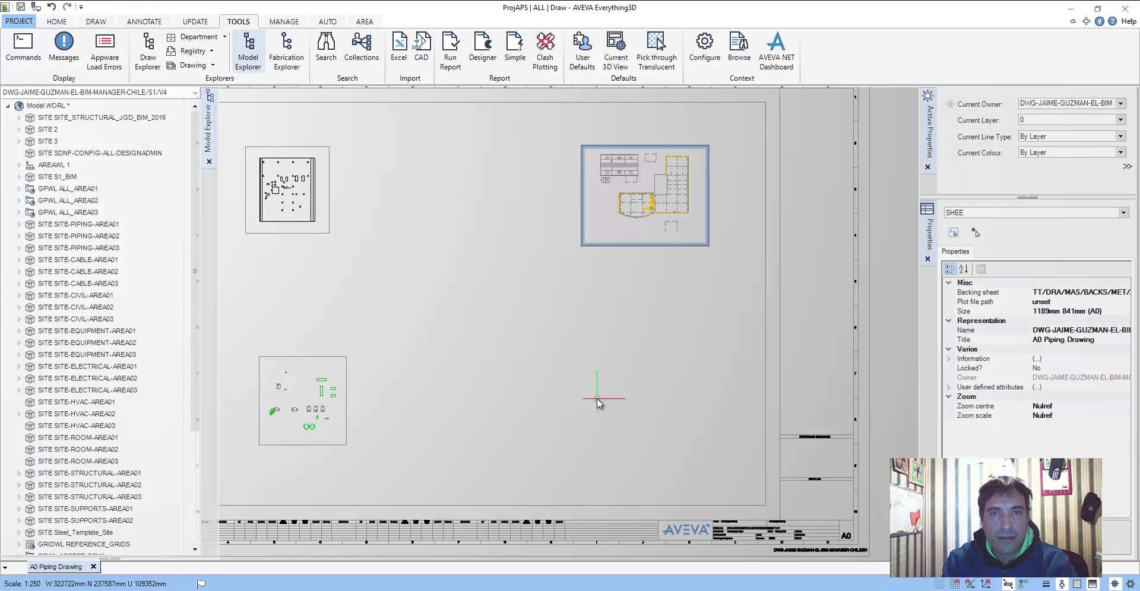
{"action": "scroll", "coordinate": [581, 326], "scroll_direction": "down", "scroll_amount": 1}
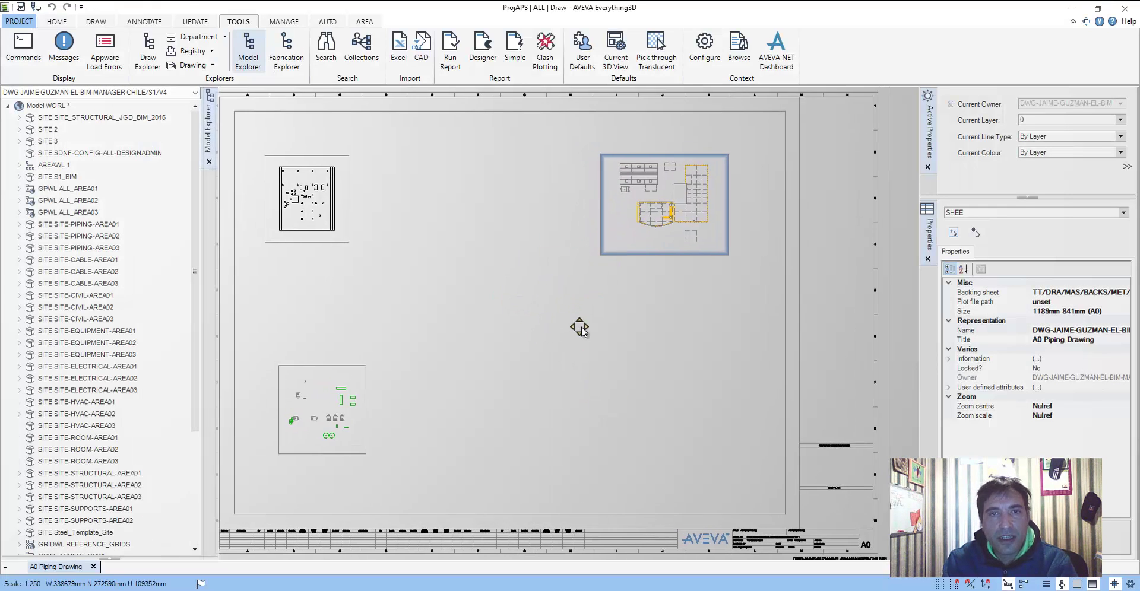
{"action": "scroll", "coordinate": [581, 322], "scroll_direction": "down", "scroll_amount": 1}
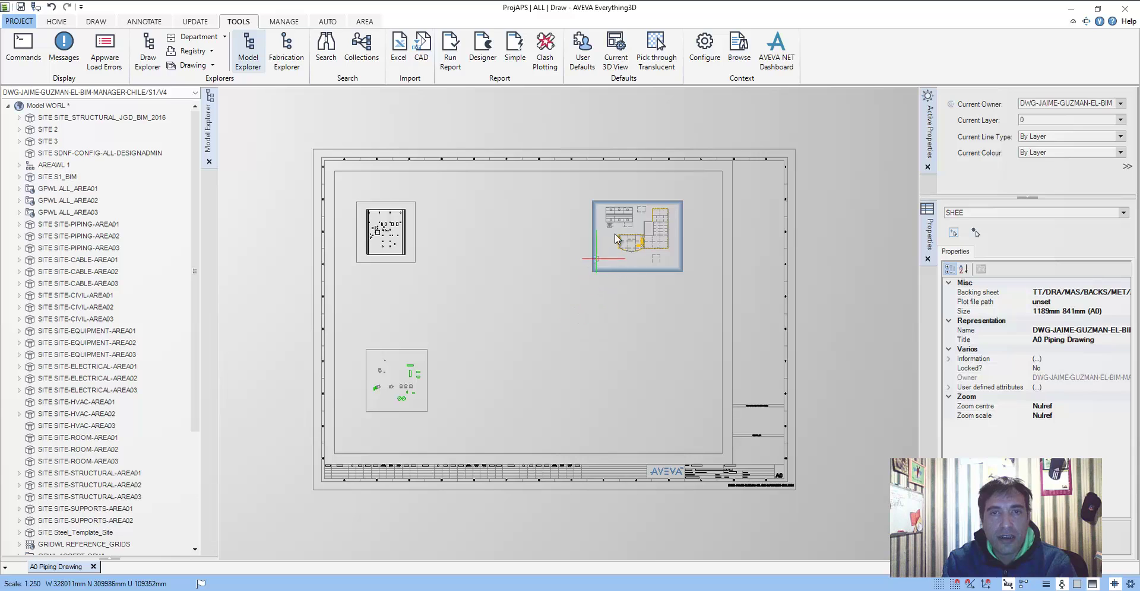
{"action": "left_click", "coordinate": [653, 251]}
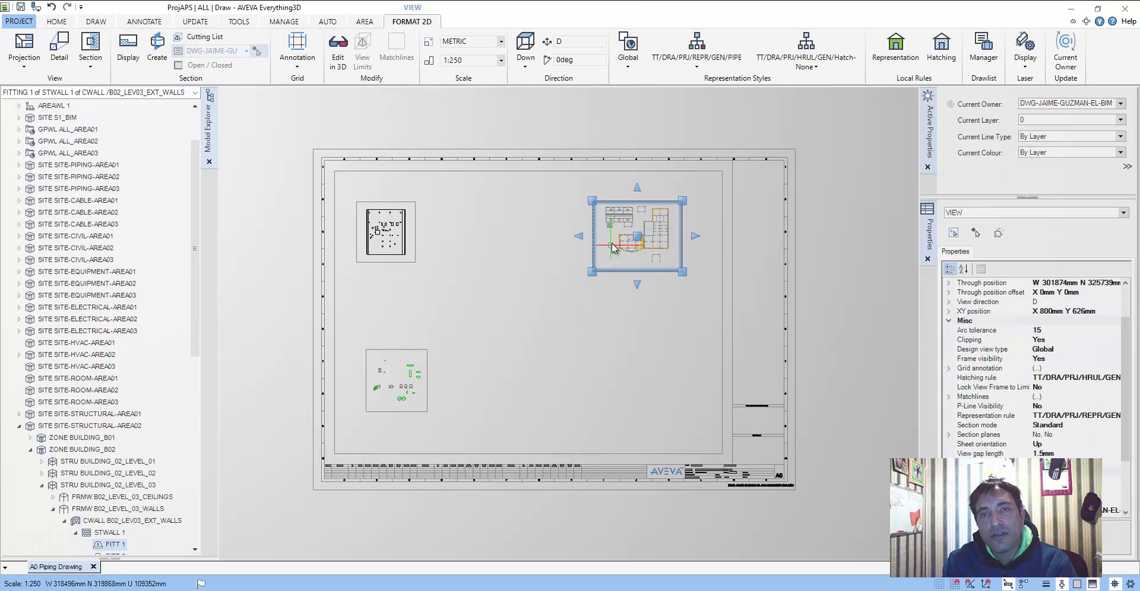
{"action": "scroll", "coordinate": [612, 243], "scroll_direction": "up", "scroll_amount": 1}
{"action": "scroll", "coordinate": [694, 236], "scroll_direction": "up", "scroll_amount": 2}
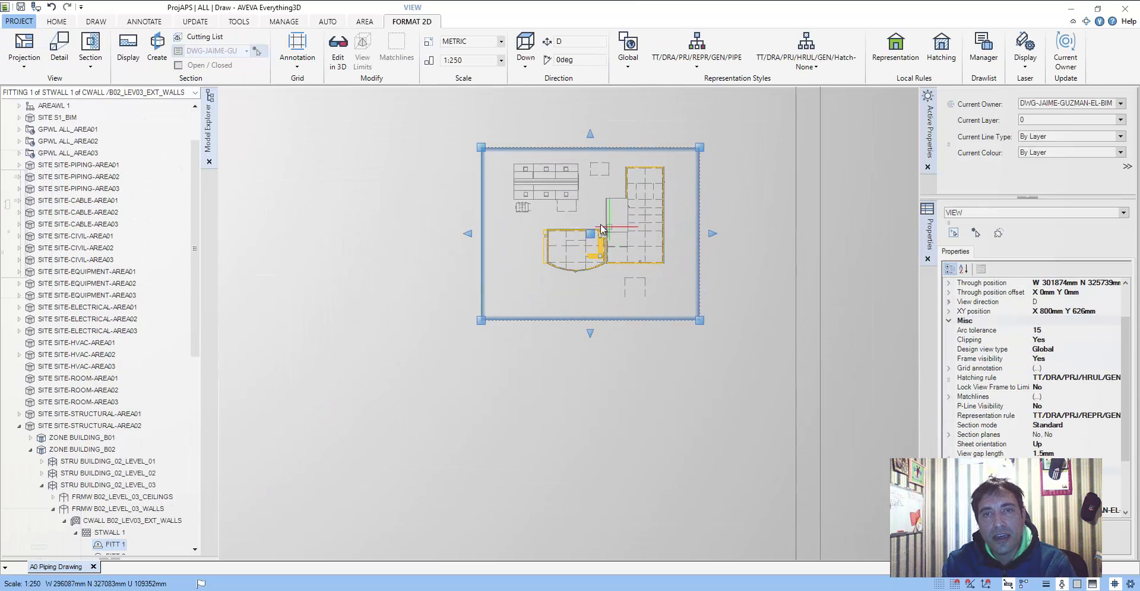
{"action": "left_click", "coordinate": [57, 22]}
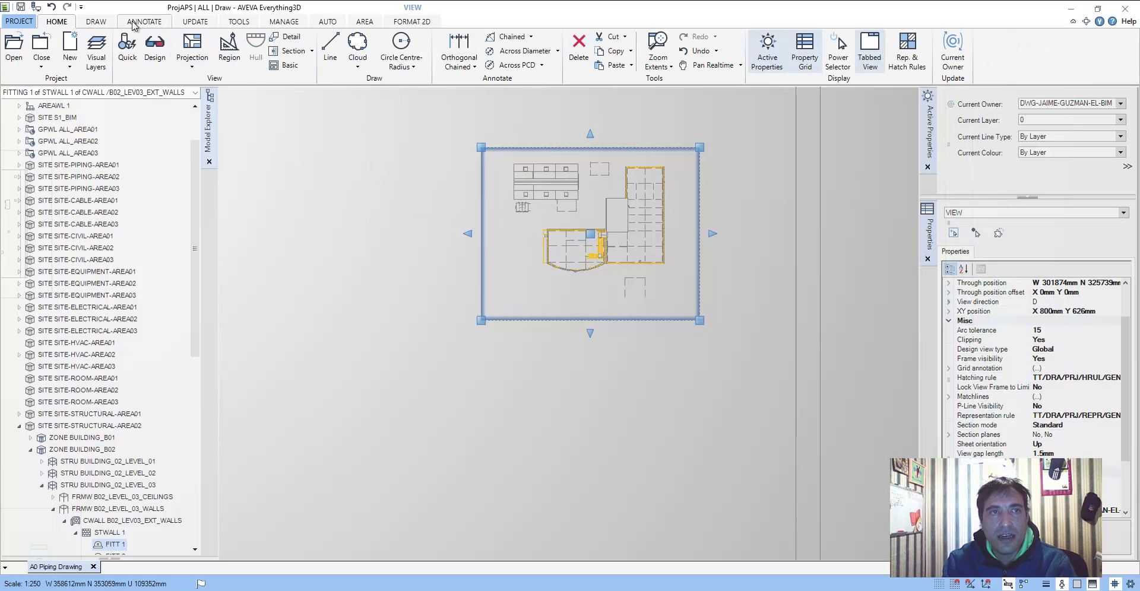
{"action": "left_click", "coordinate": [97, 21]}
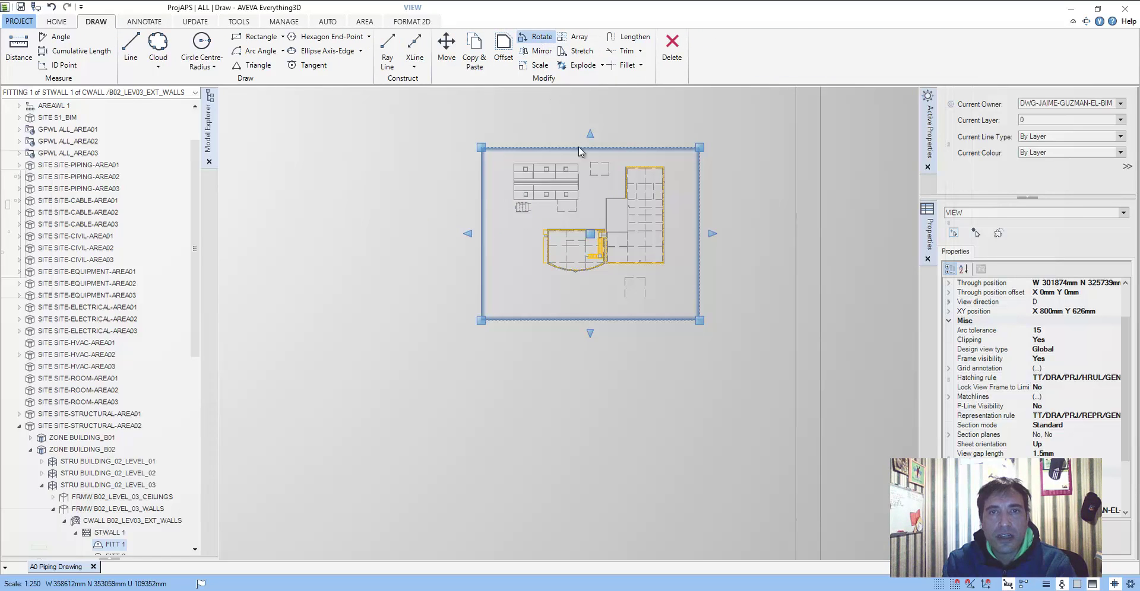
{"action": "left_click", "coordinate": [588, 240]}
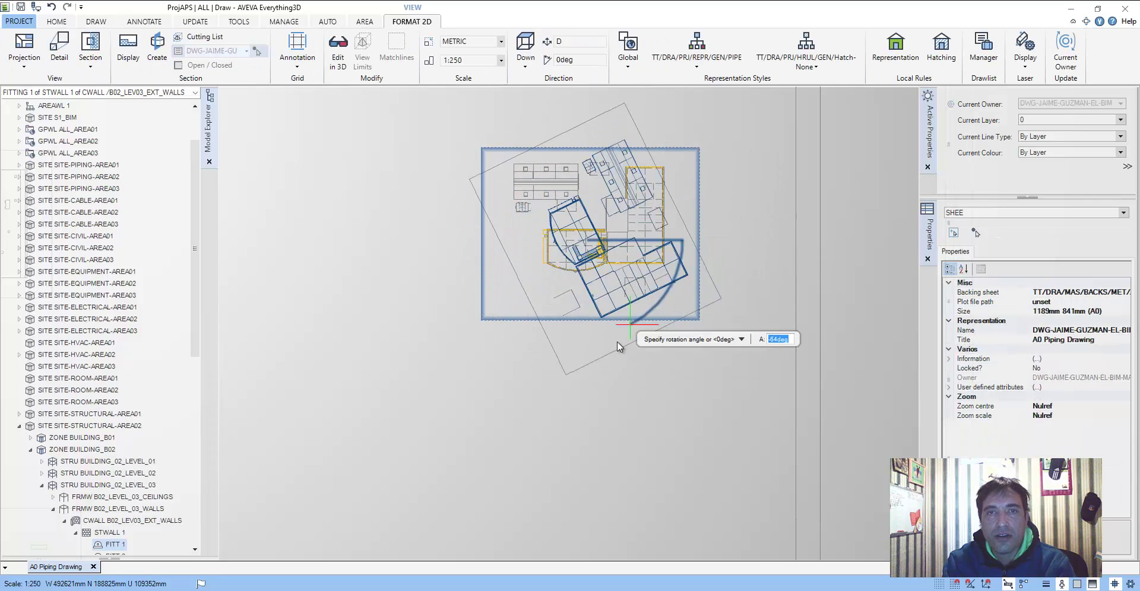
{"action": "key", "text": "Escape"}
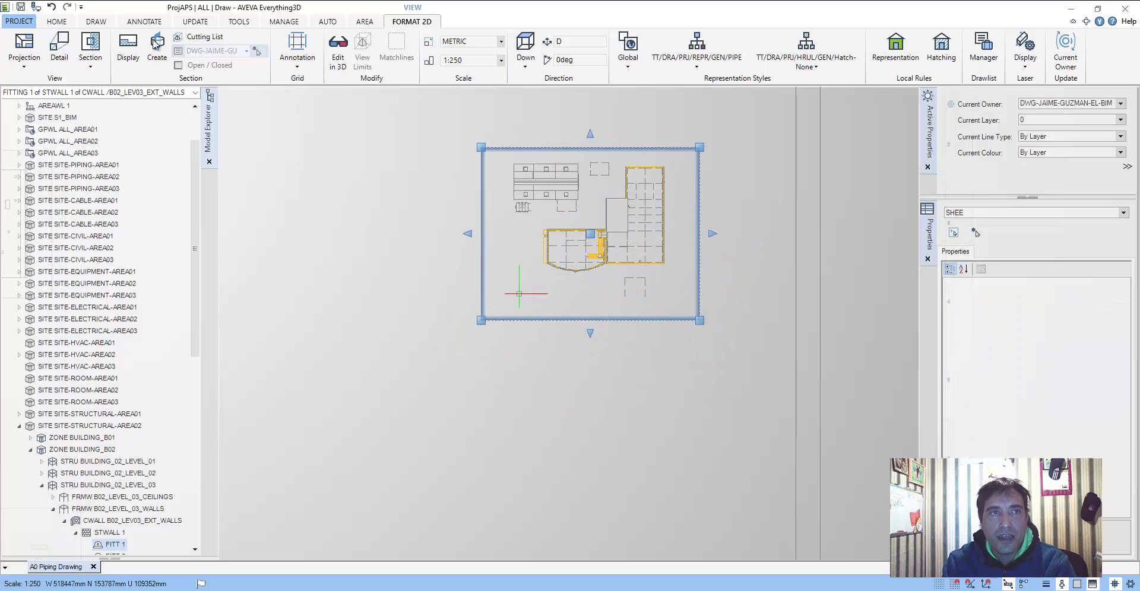
{"action": "left_click", "coordinate": [96, 21]}
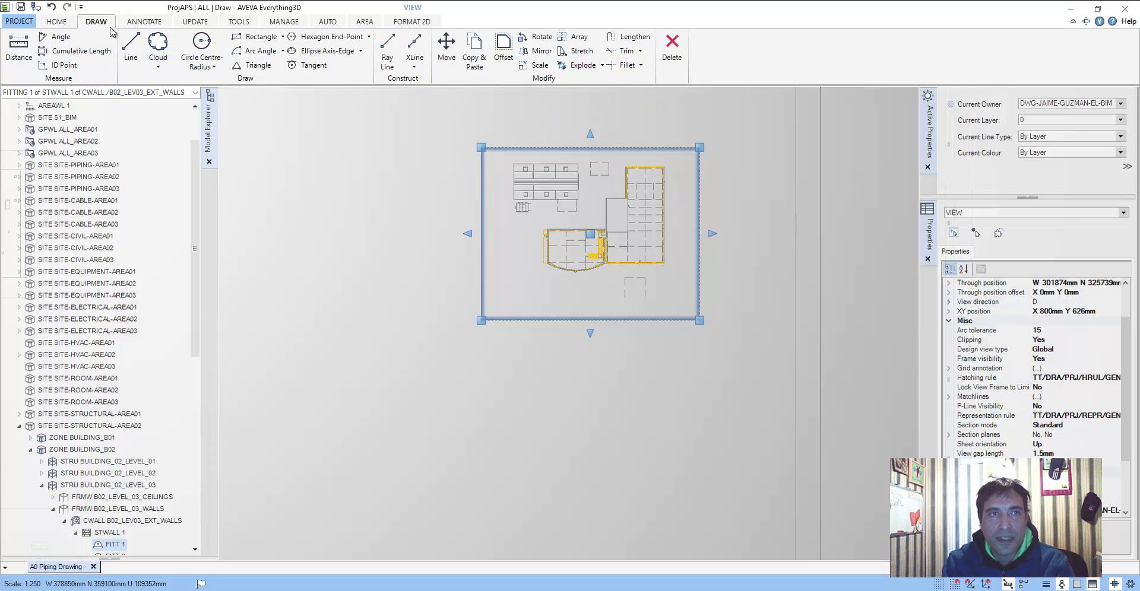
{"action": "scroll", "coordinate": [21, 59], "scroll_direction": "down", "scroll_amount": 1}
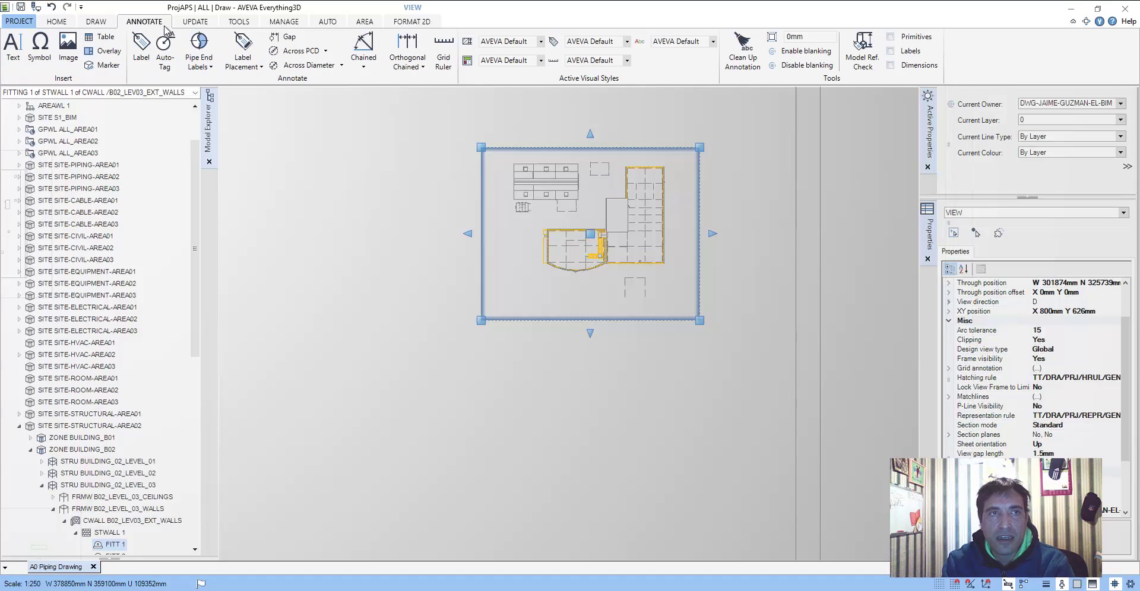
- Start a text label on the structural plan and type 'EDIFICIO COMPRESORES'
{"action": "left_click", "coordinate": [12, 59]}
{"action": "scroll", "coordinate": [535, 234], "scroll_direction": "up", "scroll_amount": 3}
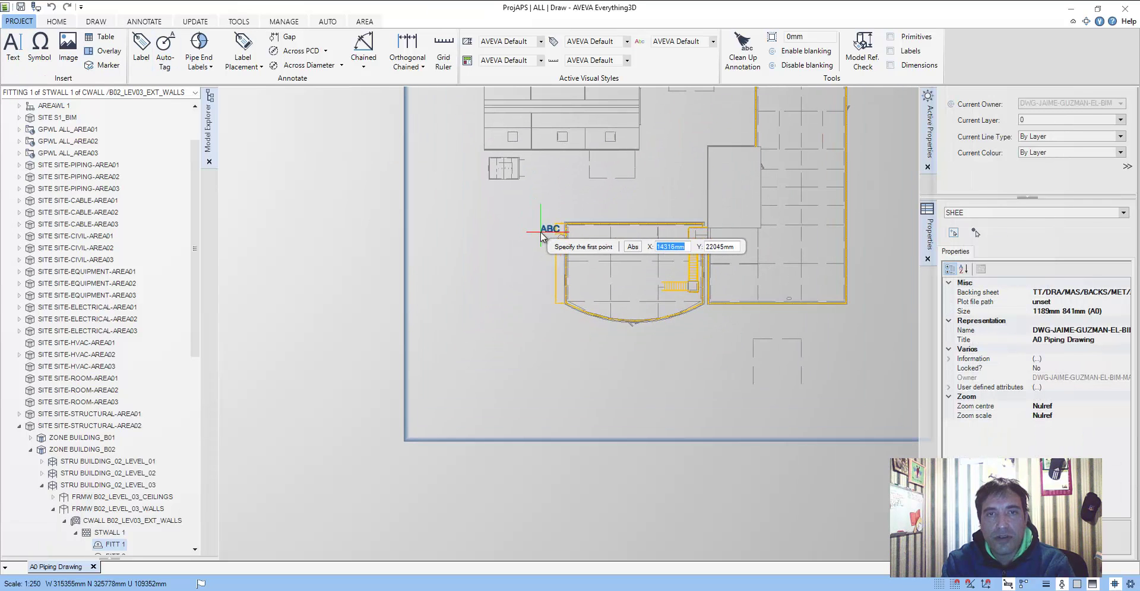
{"action": "scroll", "coordinate": [559, 242], "scroll_direction": "up", "scroll_amount": 3}
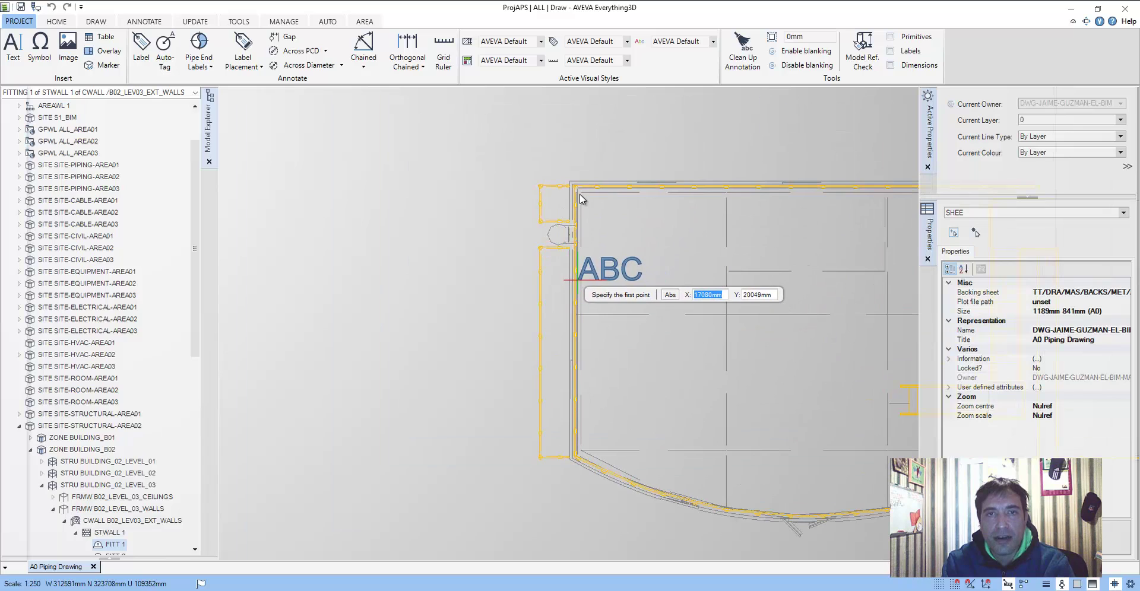
{"action": "left_click", "coordinate": [605, 247]}
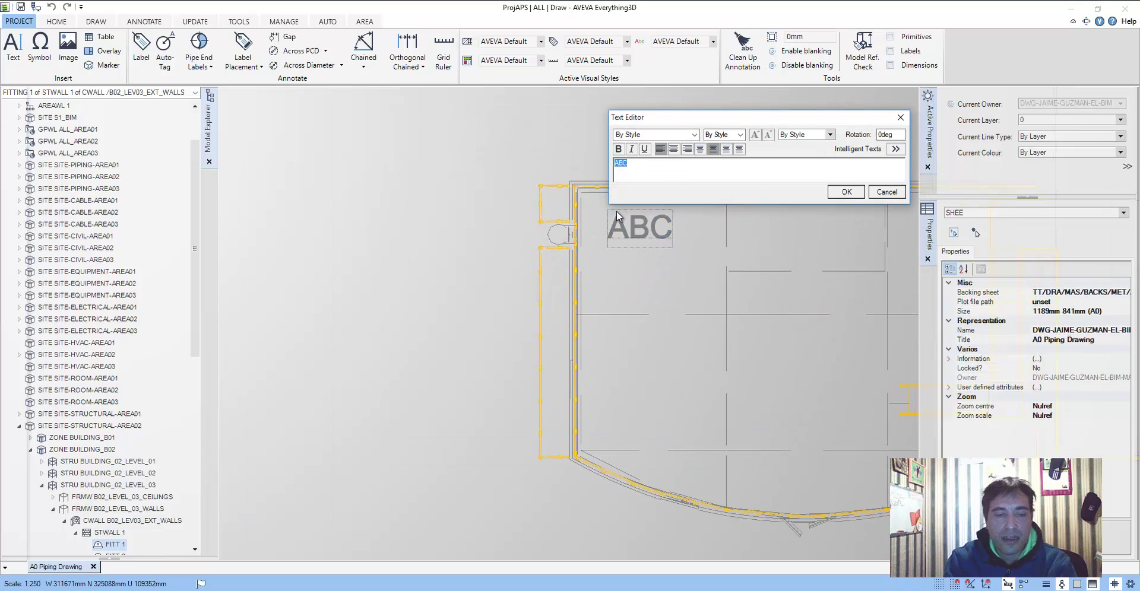
{"action": "type", "text": "EDIFI"}
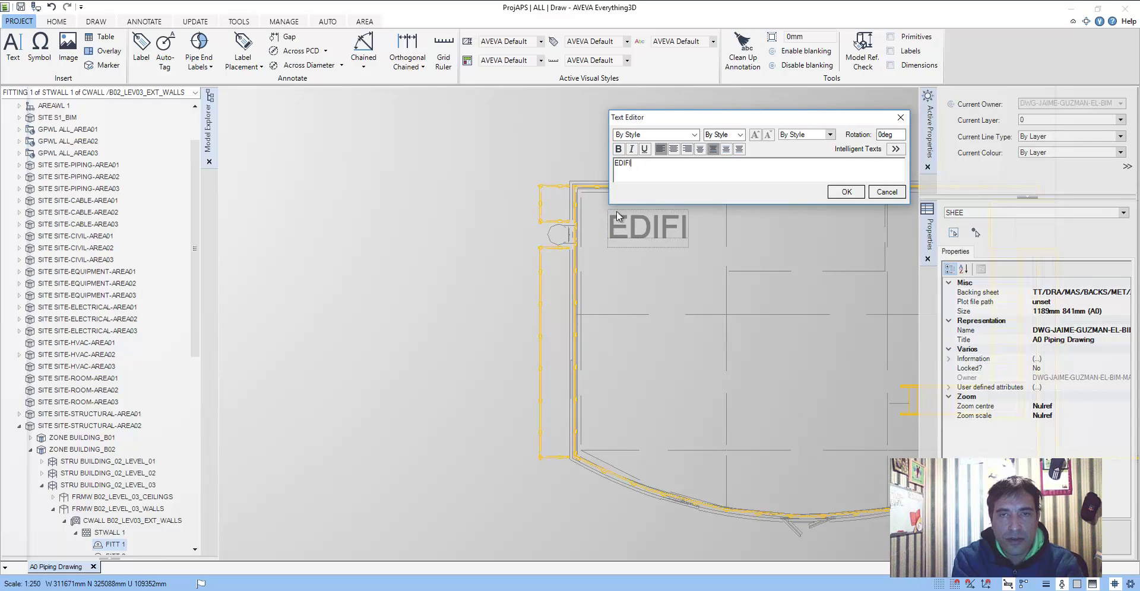
{"action": "type", "text": "CIO COMPRESOR"}
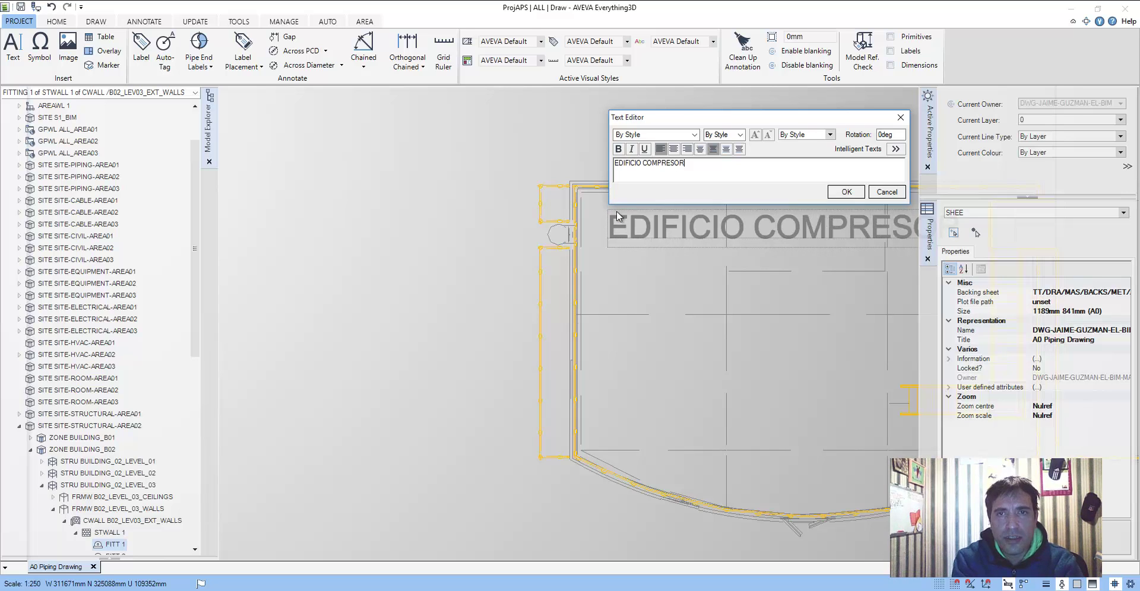
{"action": "type", "text": "ES"}
- Browse the Intelligent Texts codes (Equip, Name), then confirm to place the label
{"action": "left_click_drag", "start_coordinate": [737, 117], "coordinate": [422, 124]}
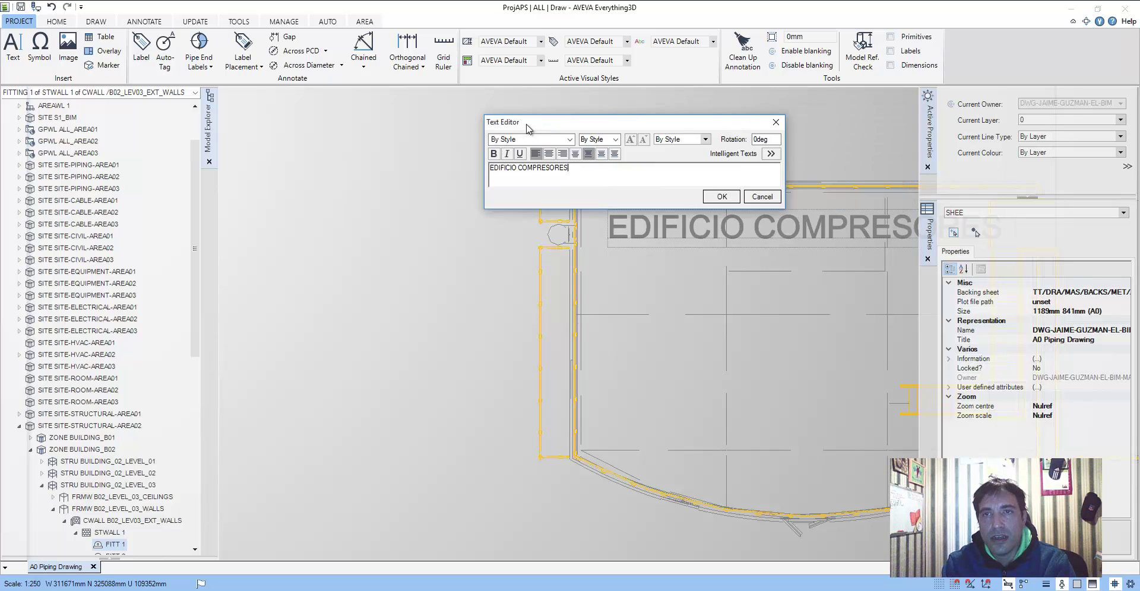
{"action": "left_click", "coordinate": [581, 155]}
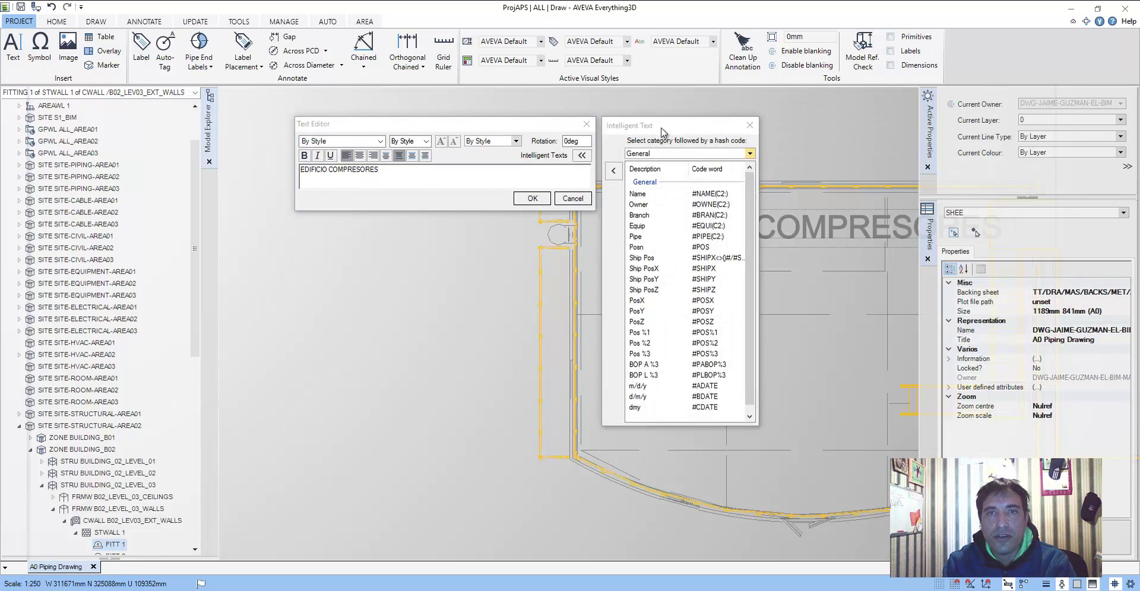
{"action": "left_click_drag", "start_coordinate": [663, 132], "coordinate": [692, 113]}
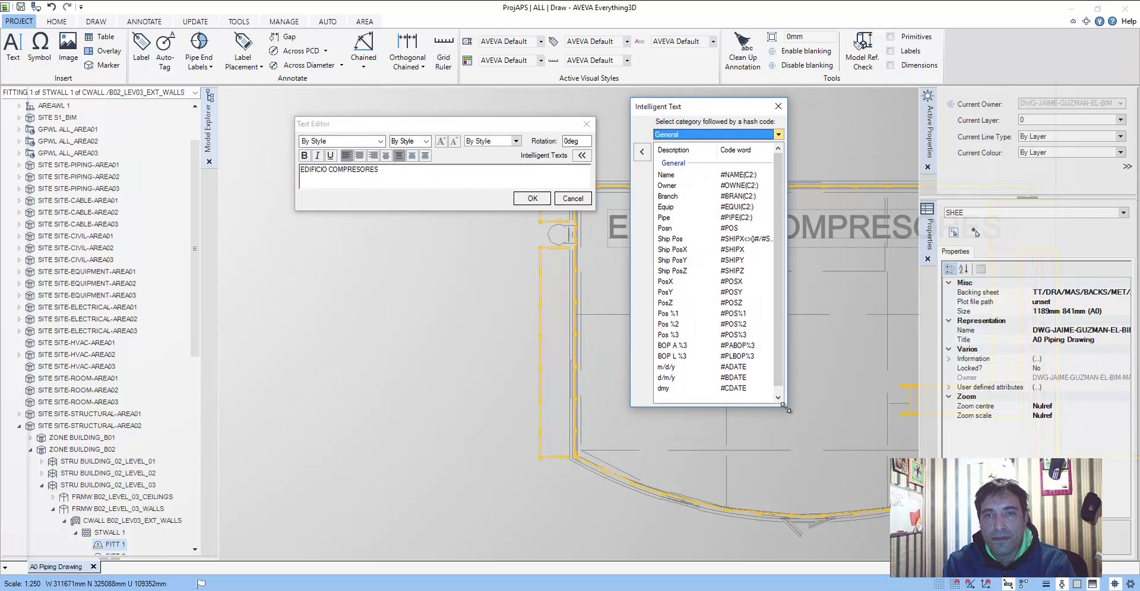
{"action": "left_click_drag", "start_coordinate": [784, 406], "coordinate": [870, 439]}
{"action": "left_click", "coordinate": [671, 208]}
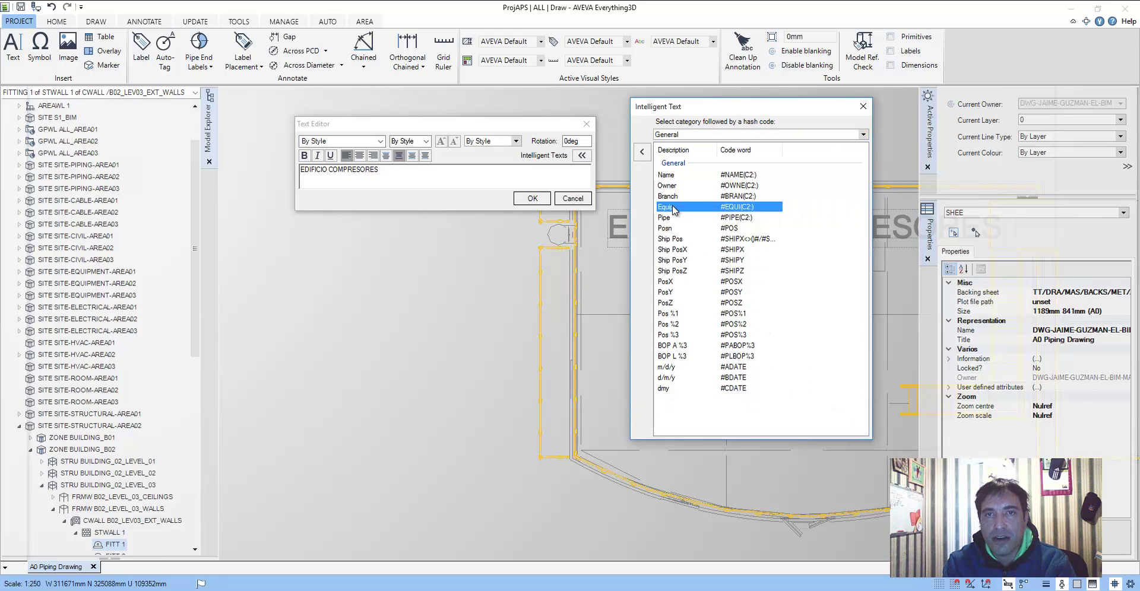
{"action": "left_click", "coordinate": [666, 176]}
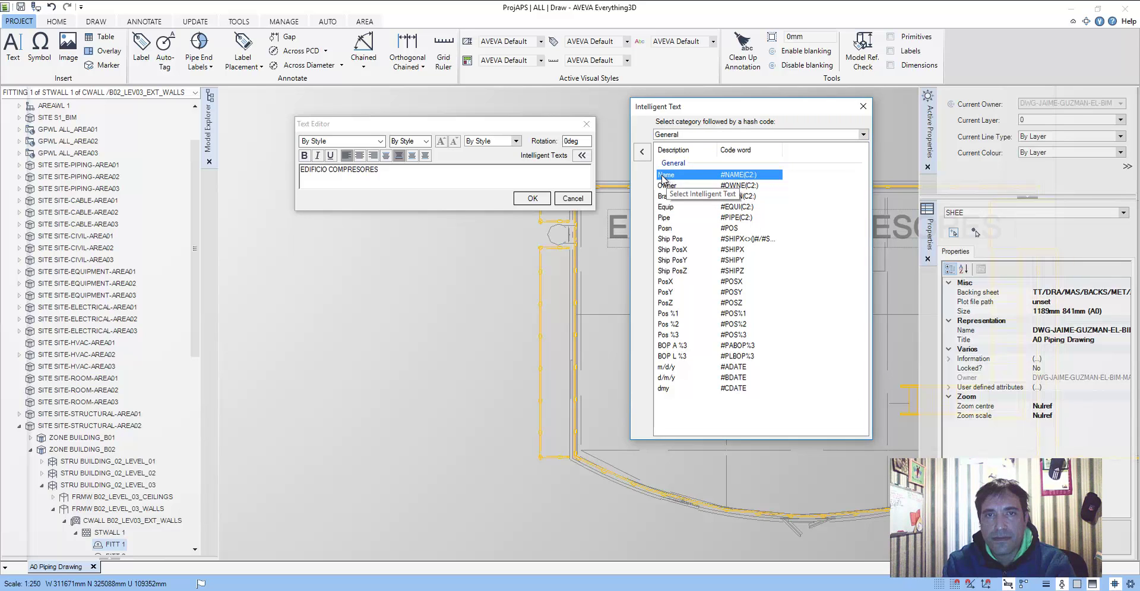
{"action": "double_click", "coordinate": [663, 175]}
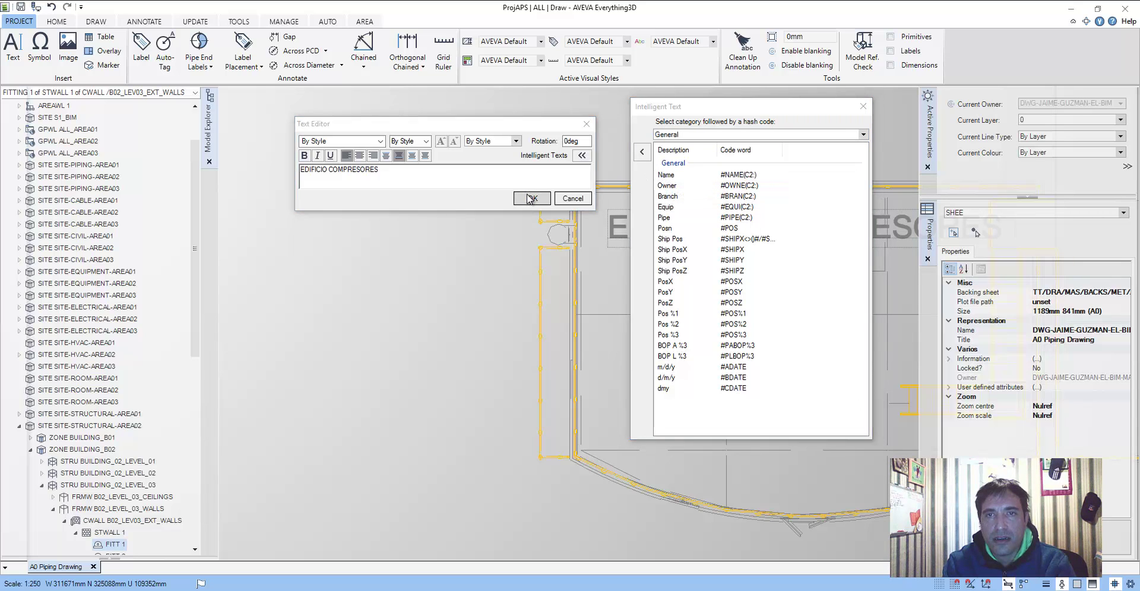
{"action": "left_click", "coordinate": [530, 198]}
{"action": "scroll", "coordinate": [583, 268], "scroll_direction": "down", "scroll_amount": 2}
{"action": "scroll", "coordinate": [567, 326], "scroll_direction": "down", "scroll_amount": 2}
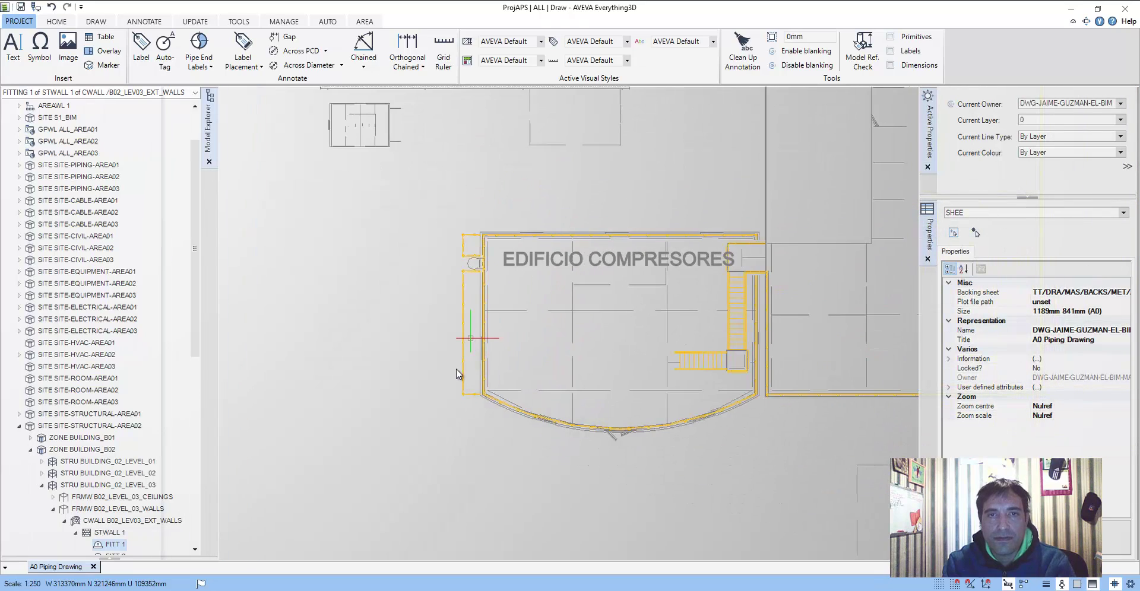
{"action": "scroll", "coordinate": [456, 374], "scroll_direction": "down", "scroll_amount": 2}
- Place a blank table above the title block by picking its two corners, keeping default columns and rows
{"action": "scroll", "coordinate": [501, 297], "scroll_direction": "down", "scroll_amount": 1}
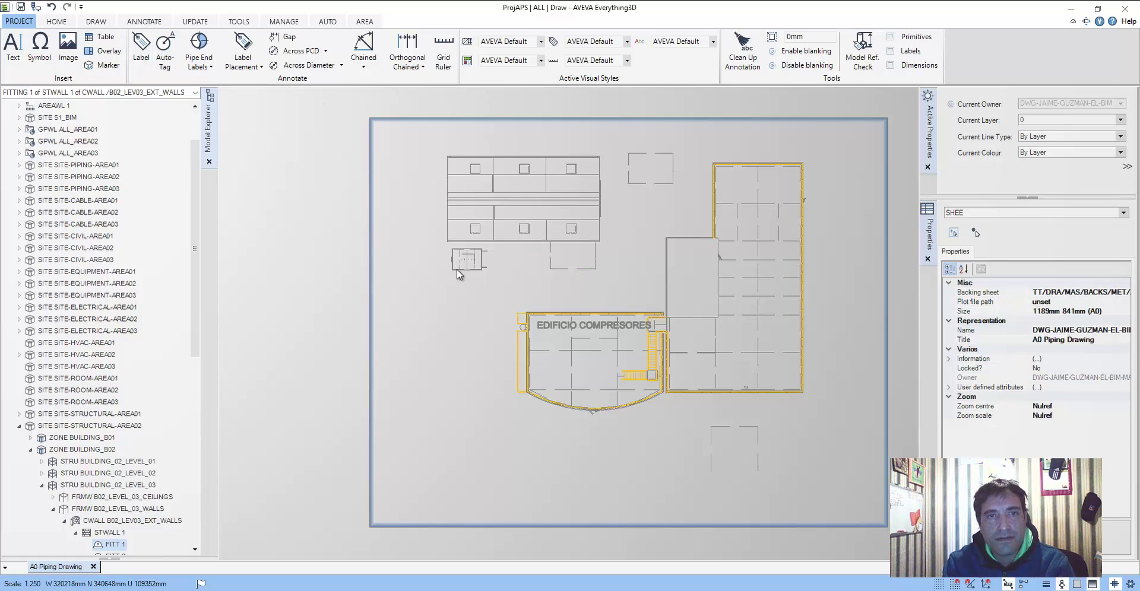
{"action": "scroll", "coordinate": [594, 326], "scroll_direction": "down", "scroll_amount": 2}
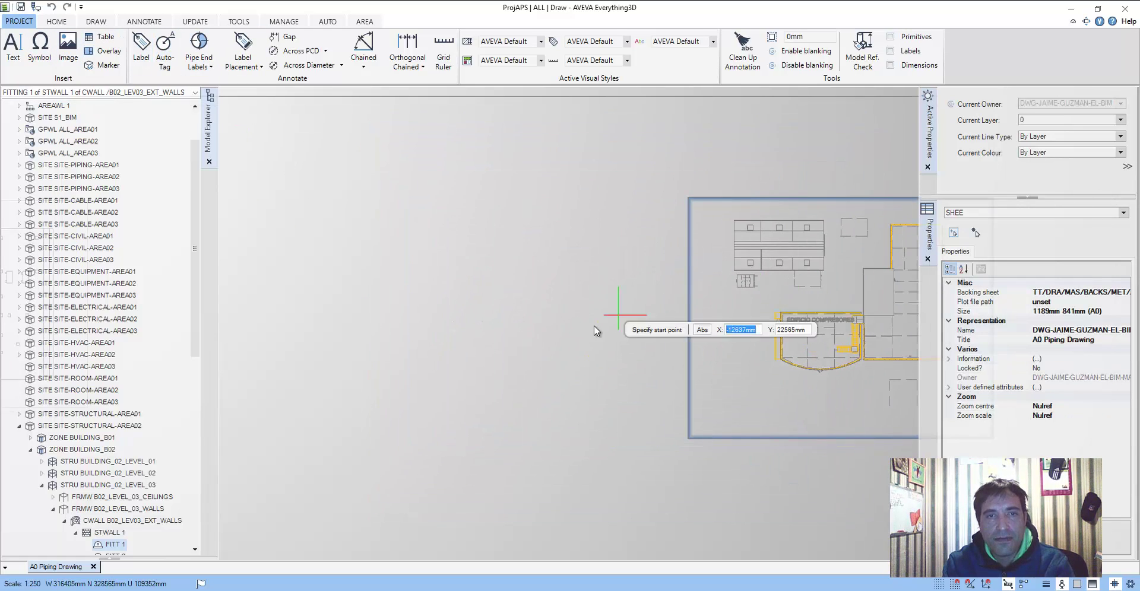
{"action": "scroll", "coordinate": [593, 327], "scroll_direction": "down", "scroll_amount": 2}
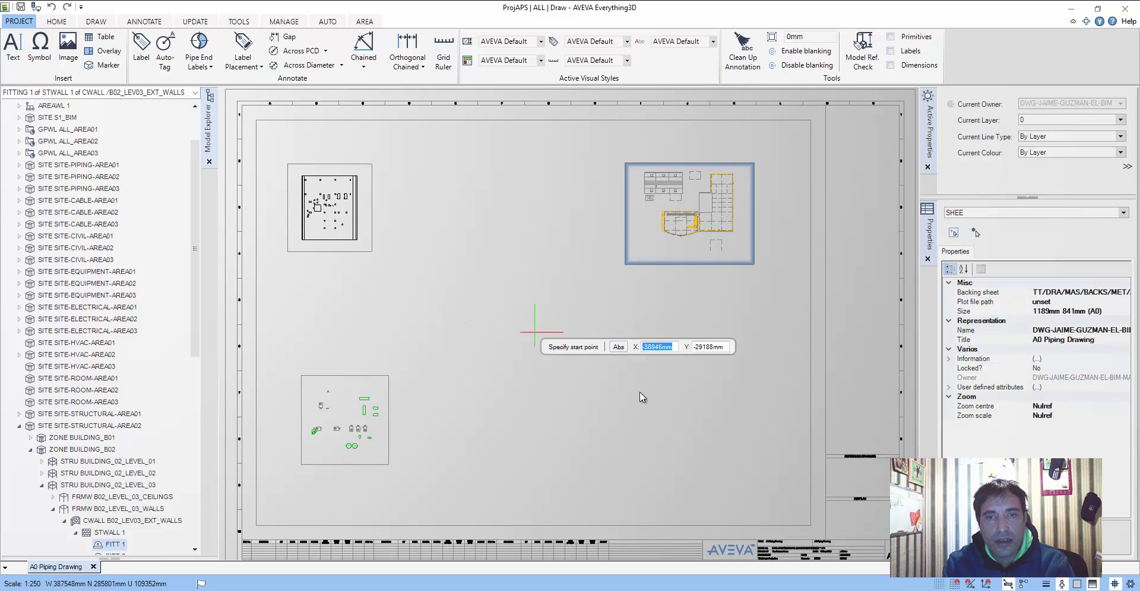
{"action": "left_click", "coordinate": [714, 466]}
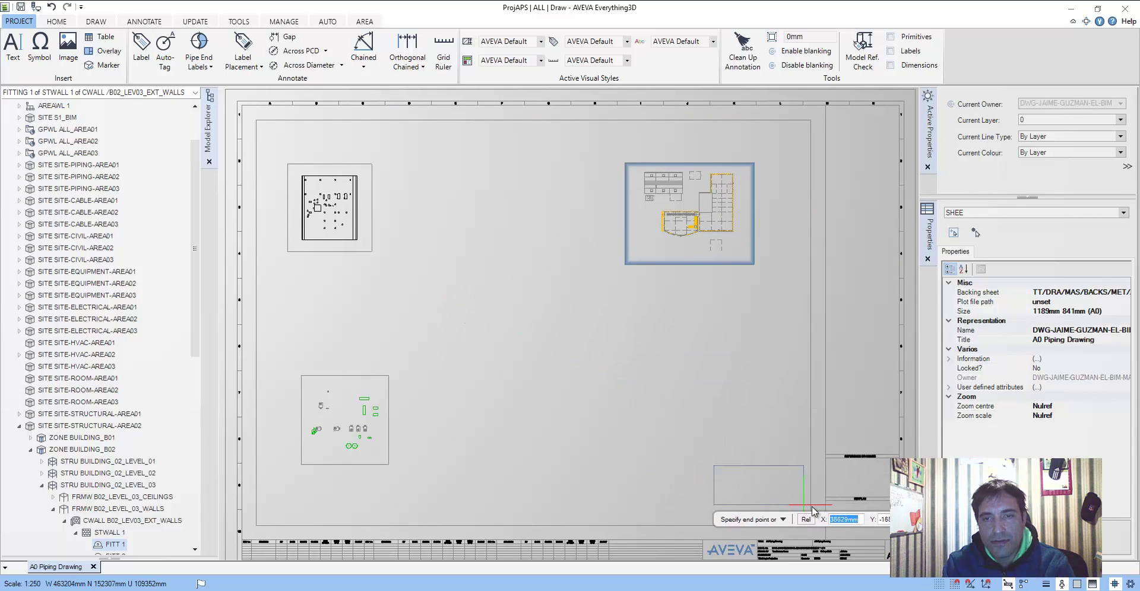
{"action": "left_click", "coordinate": [800, 499]}
{"action": "scroll", "coordinate": [757, 491], "scroll_direction": "up", "scroll_amount": 1}
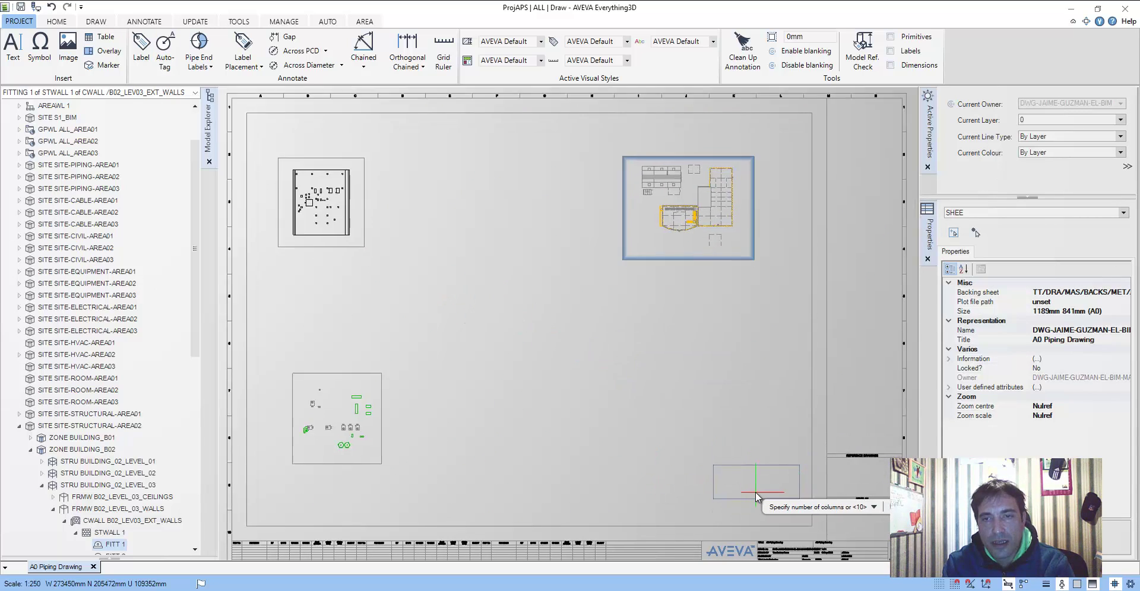
{"action": "scroll", "coordinate": [755, 491], "scroll_direction": "up", "scroll_amount": 1}
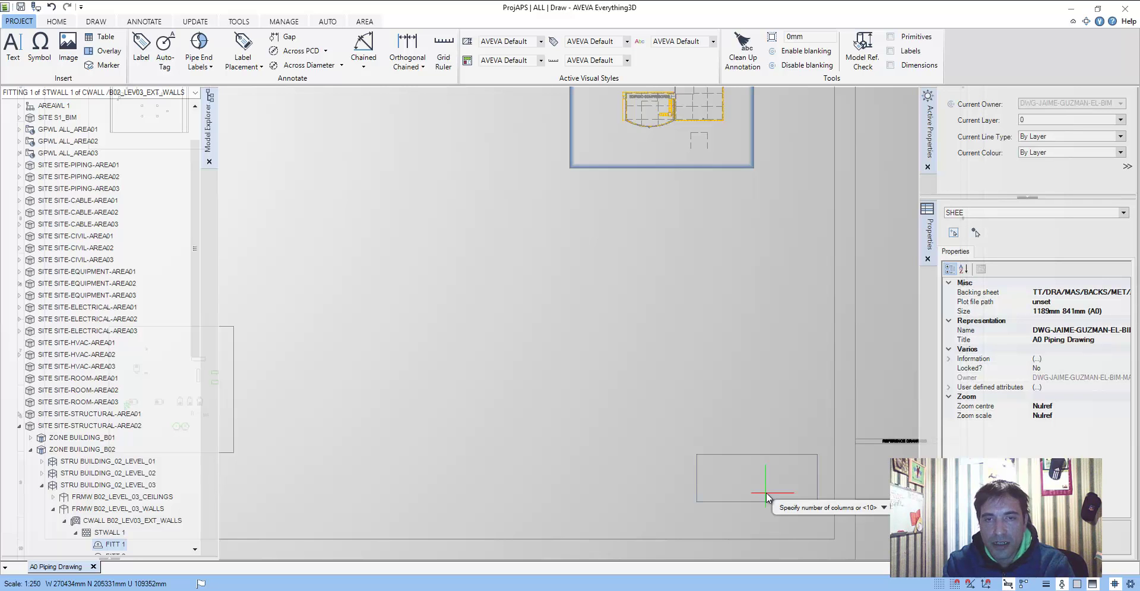
{"action": "scroll", "coordinate": [626, 355], "scroll_direction": "down", "scroll_amount": 5}
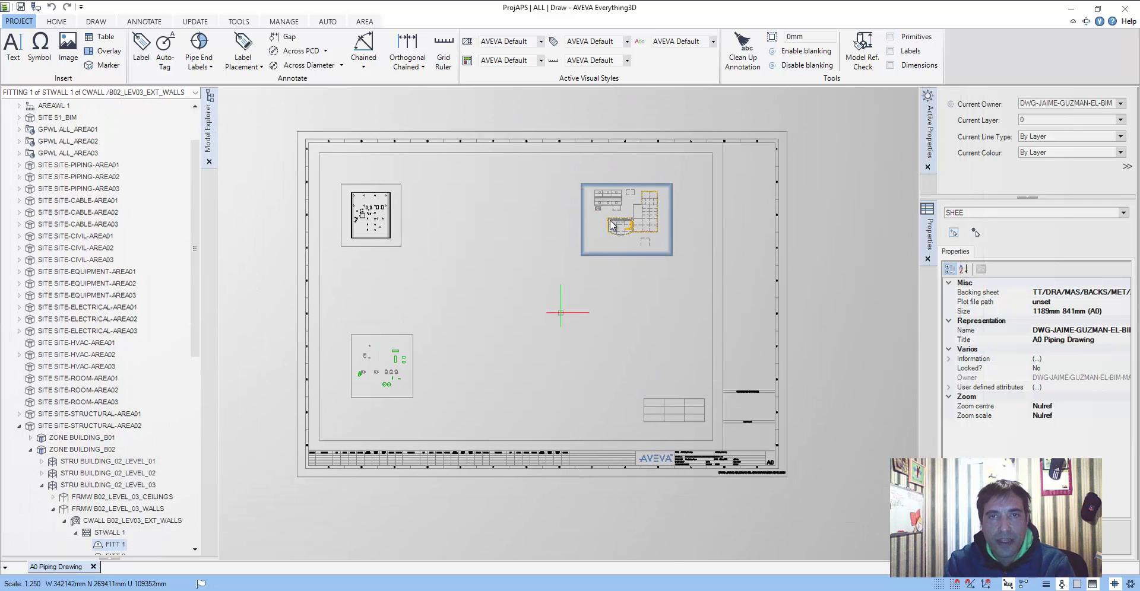
- Select the plan, top-left and bottom-left views, then clear the selection
{"action": "left_click", "coordinate": [618, 183]}
{"action": "scroll", "coordinate": [618, 187], "scroll_direction": "up", "scroll_amount": 2}
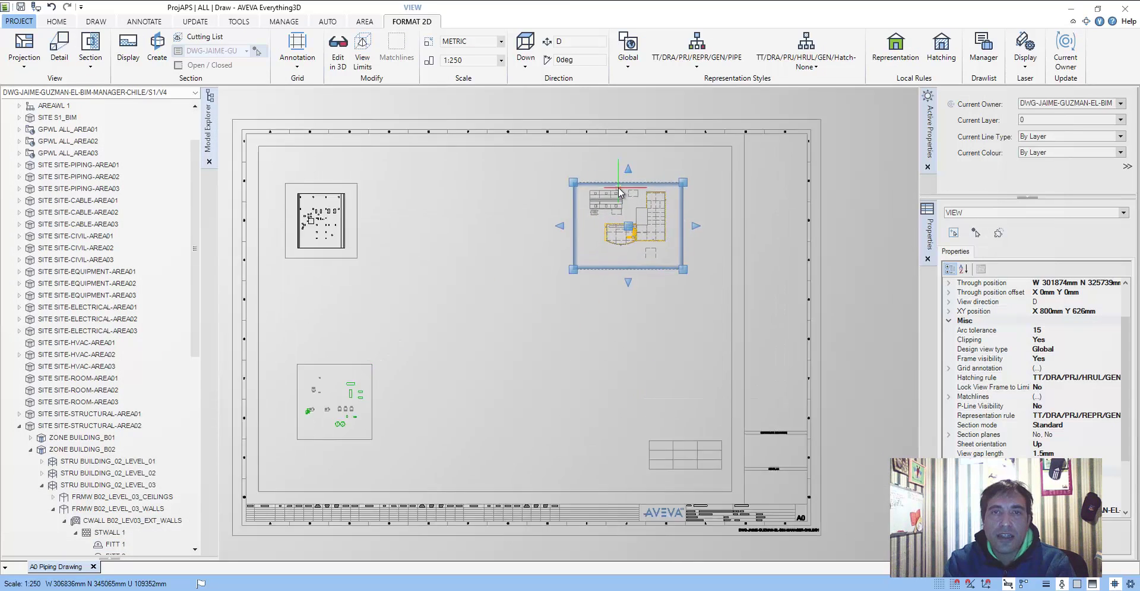
{"action": "middle_click_drag", "start_coordinate": [483, 293], "coordinate": [532, 304]}
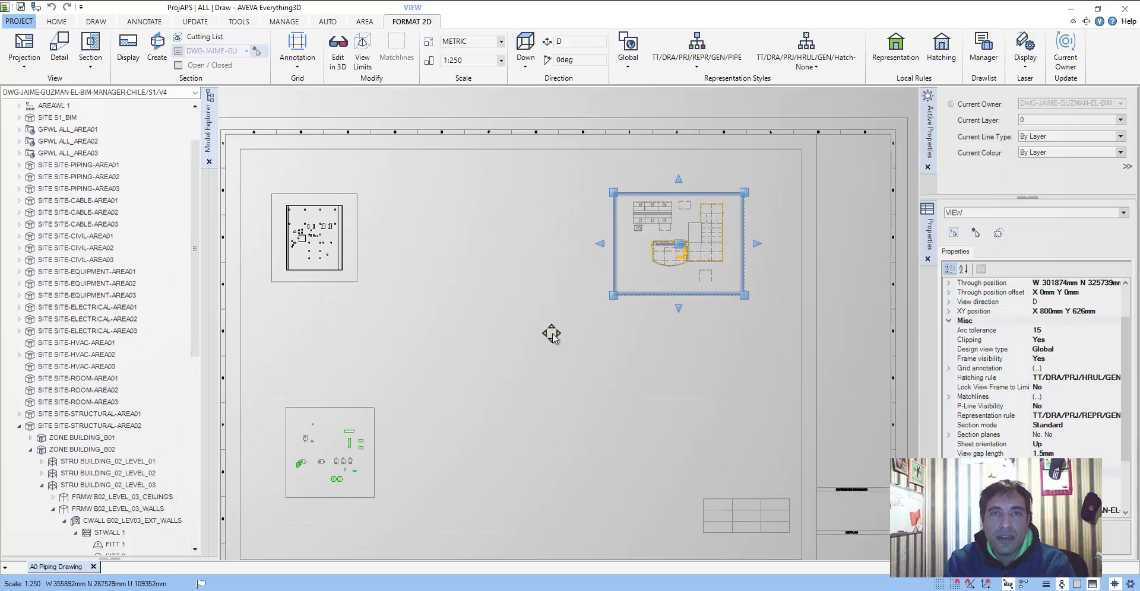
{"action": "left_click", "coordinate": [331, 194], "text": "ctrl"}
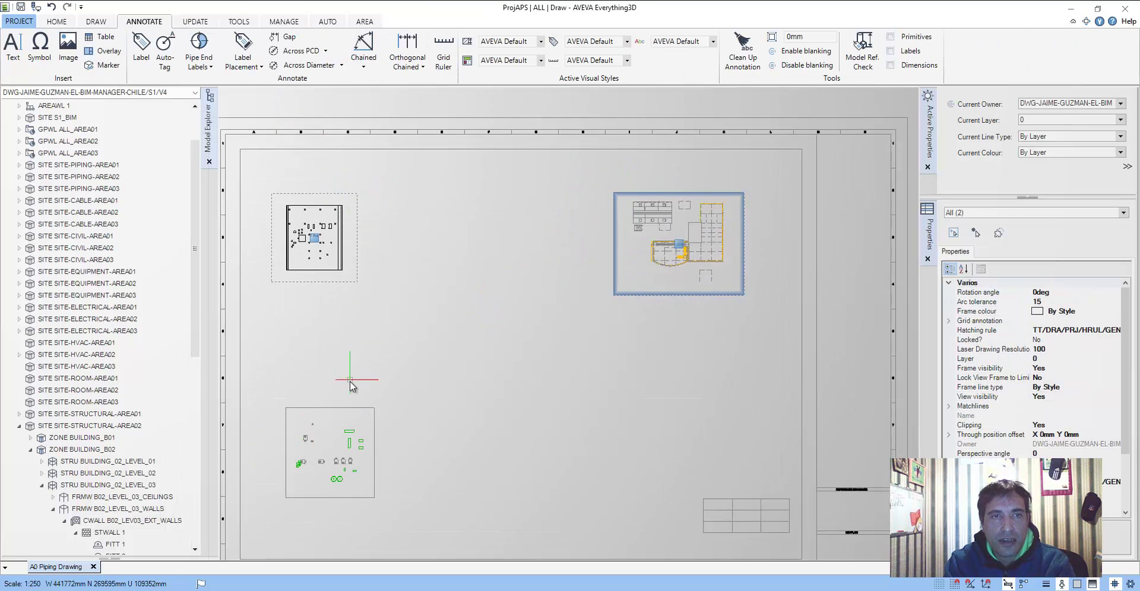
{"action": "left_click", "coordinate": [378, 461], "text": "ctrl"}
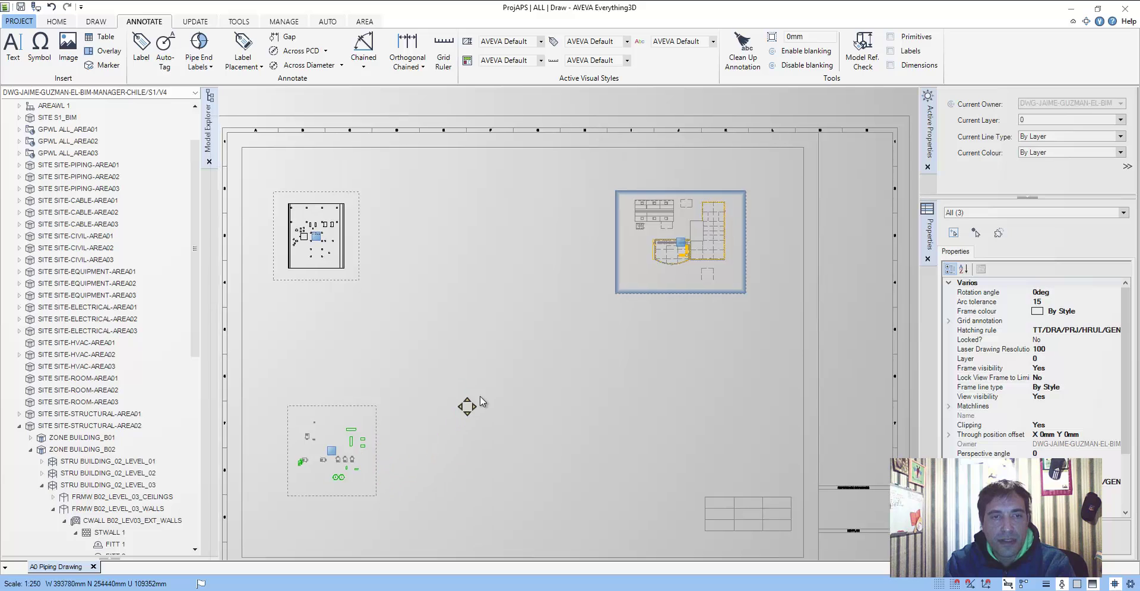
{"action": "middle_click_drag", "start_coordinate": [352, 405], "coordinate": [395, 387]}
{"action": "key", "text": "Escape"}
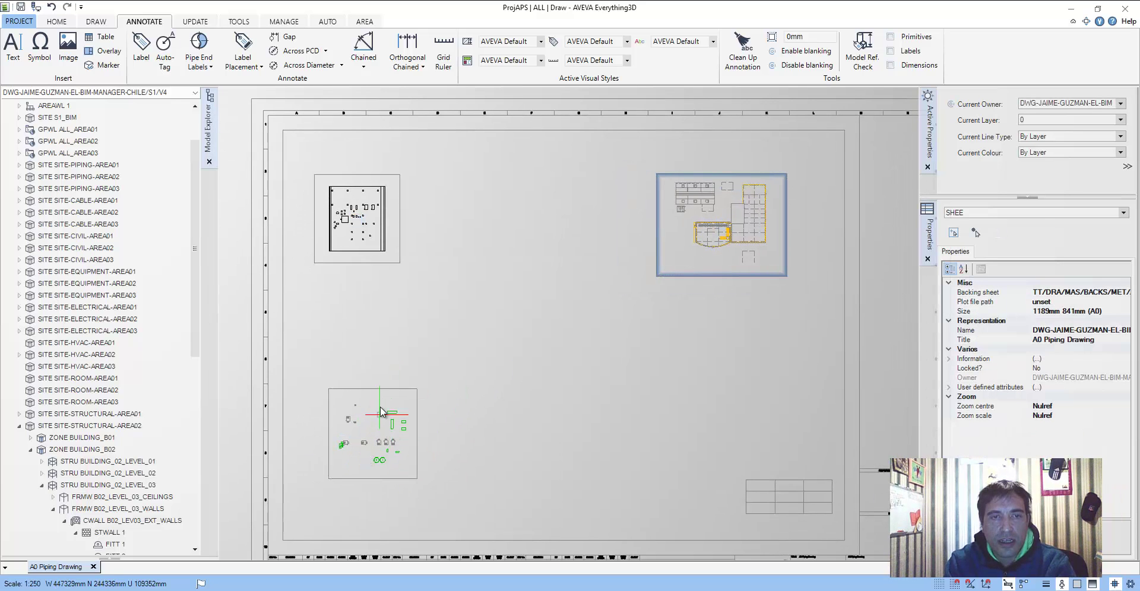
- Select the lower-left equipment view and bring up the FORMAT 2D projection types
{"action": "left_click", "coordinate": [384, 390]}
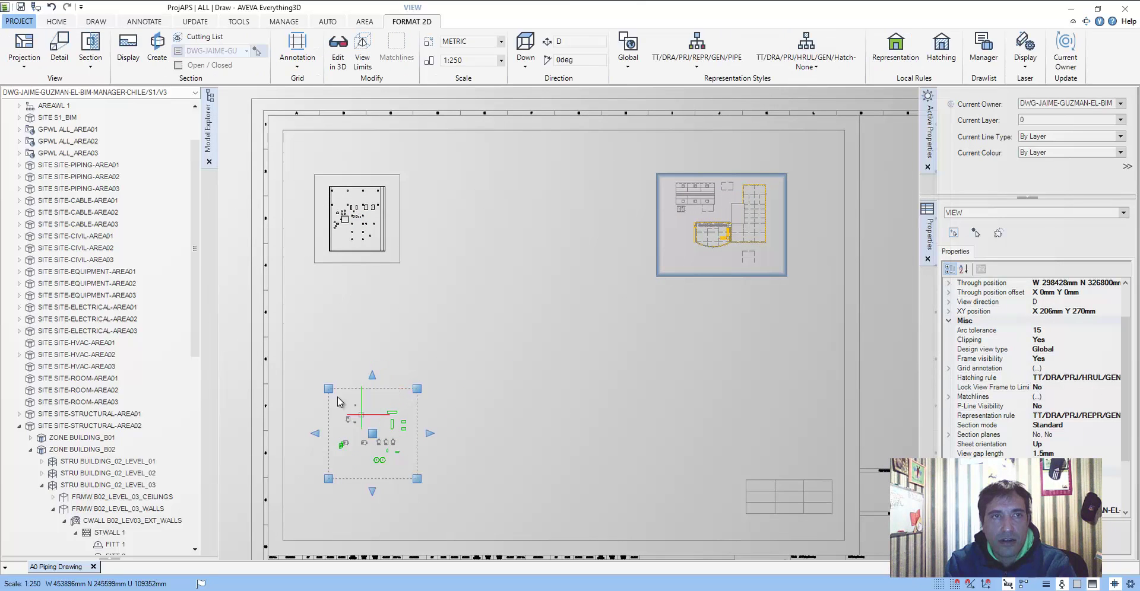
{"action": "left_click", "coordinate": [25, 64]}
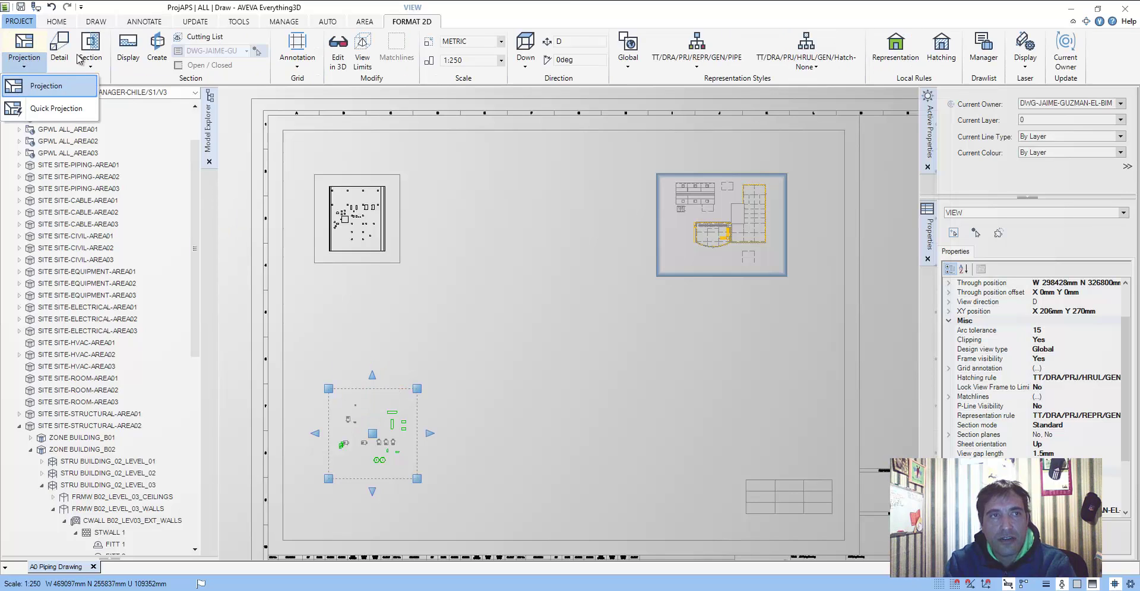
{"action": "left_click", "coordinate": [89, 59]}
{"action": "left_click", "coordinate": [90, 64]}
{"action": "left_click", "coordinate": [27, 70]}
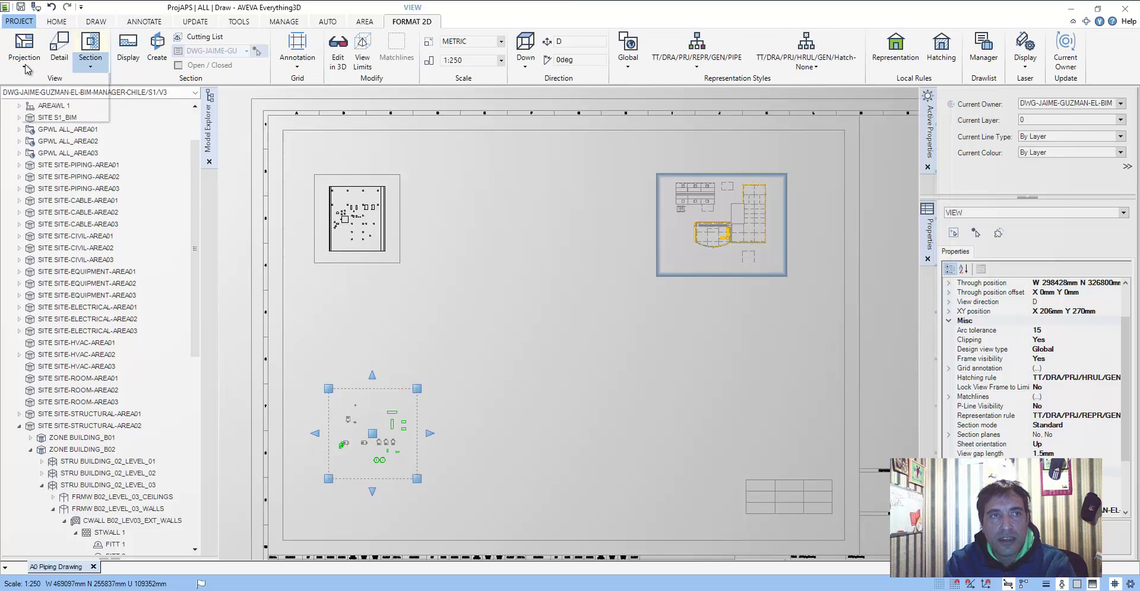
{"action": "left_click", "coordinate": [27, 70]}
- Project the equipment view, set its south-facing direction, and place it above the lower-left view
{"action": "left_click", "coordinate": [23, 83]}
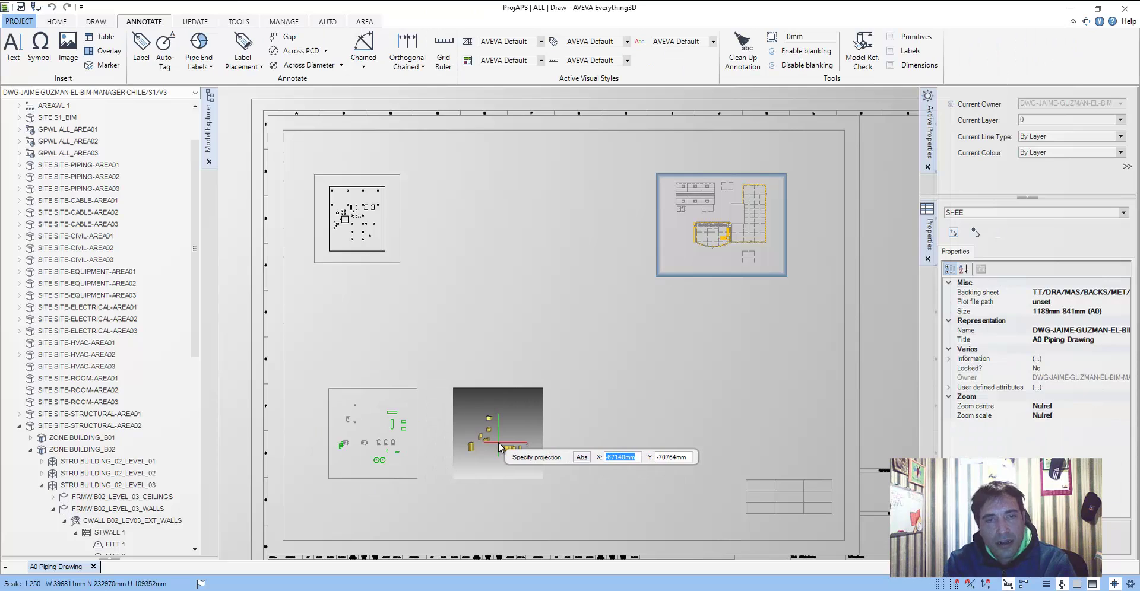
{"action": "scroll", "coordinate": [497, 437], "scroll_direction": "up", "scroll_amount": 3}
{"action": "middle_click_drag", "start_coordinate": [497, 436], "coordinate": [736, 432]}
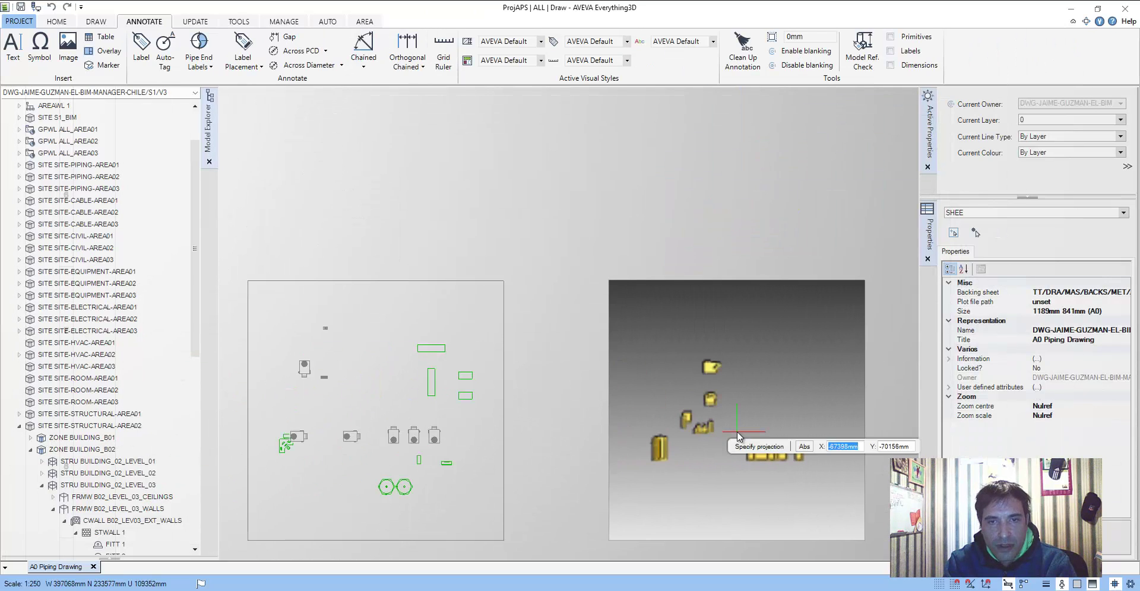
{"action": "left_click", "coordinate": [718, 433]}
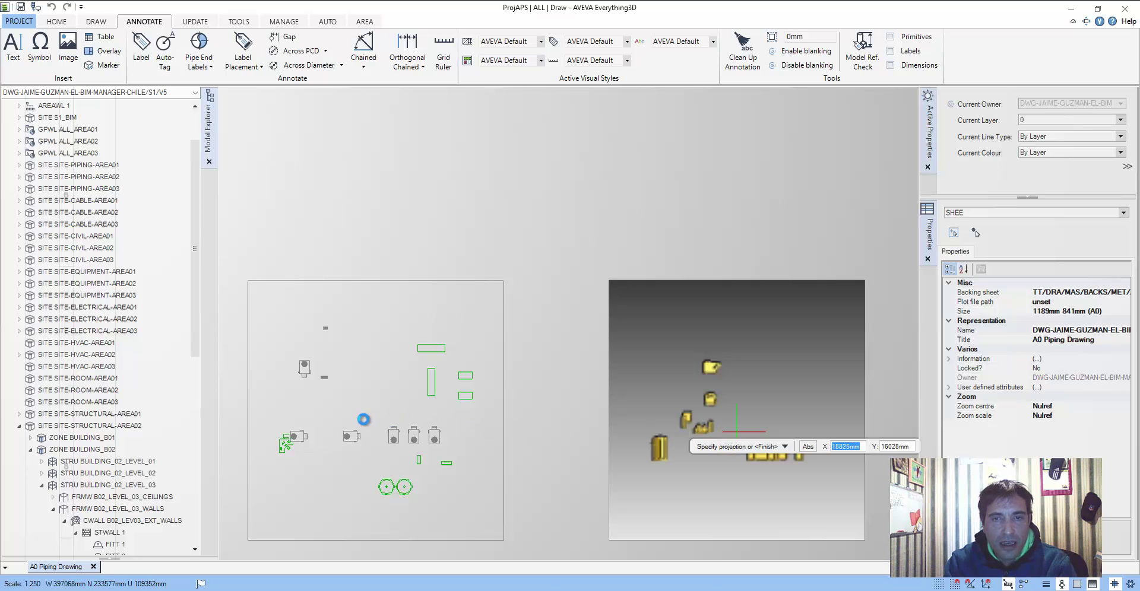
{"action": "scroll", "coordinate": [516, 445], "scroll_direction": "up", "scroll_amount": 2}
{"action": "scroll", "coordinate": [379, 316], "scroll_direction": "down", "scroll_amount": 3}
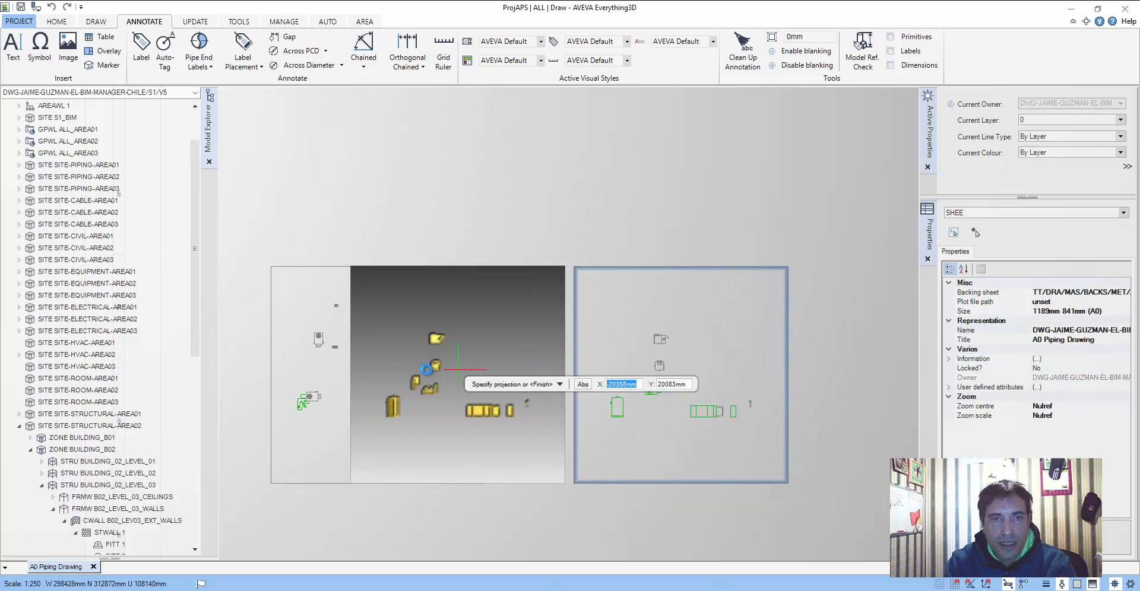
{"action": "left_click", "coordinate": [426, 369]}
{"action": "scroll", "coordinate": [431, 333], "scroll_direction": "down", "scroll_amount": 1}
{"action": "scroll", "coordinate": [438, 230], "scroll_direction": "down", "scroll_amount": 1}
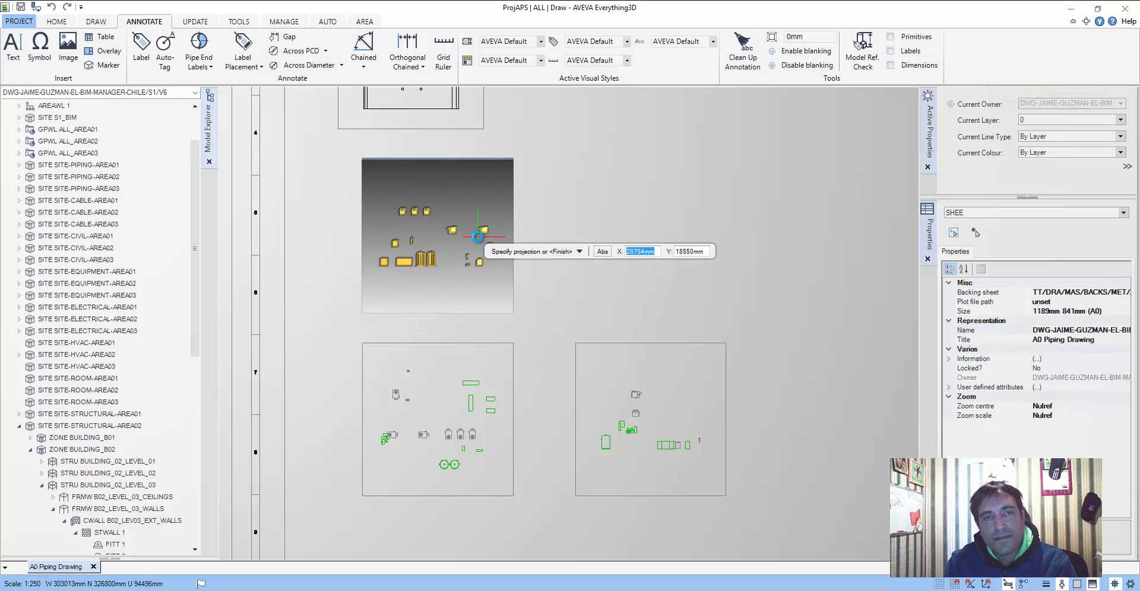
{"action": "left_click", "coordinate": [478, 236]}
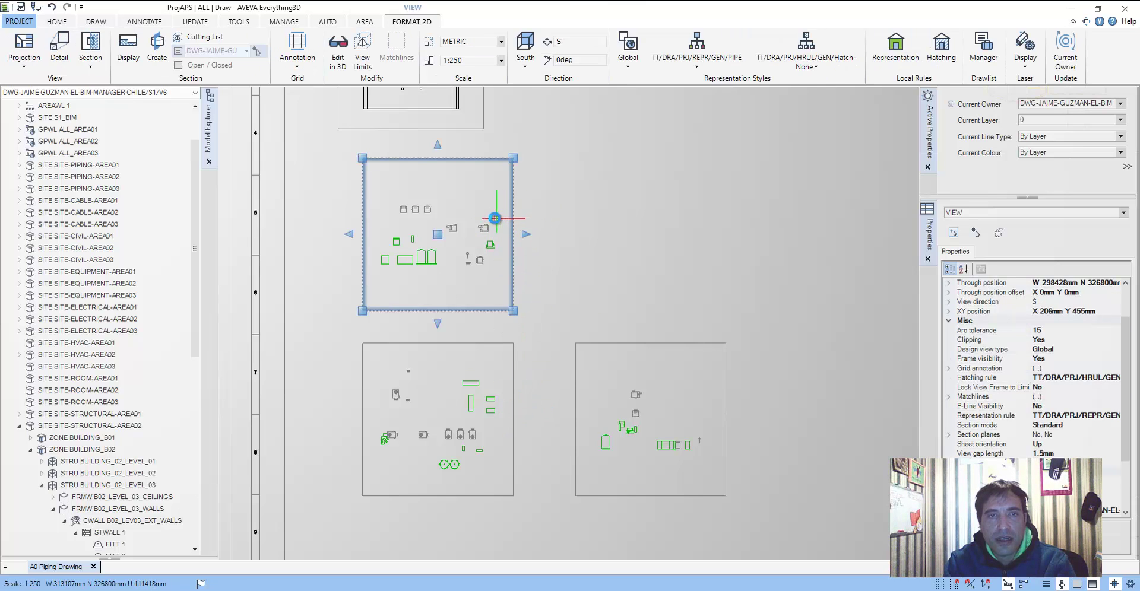
{"action": "scroll", "coordinate": [503, 264], "scroll_direction": "down", "scroll_amount": 1}
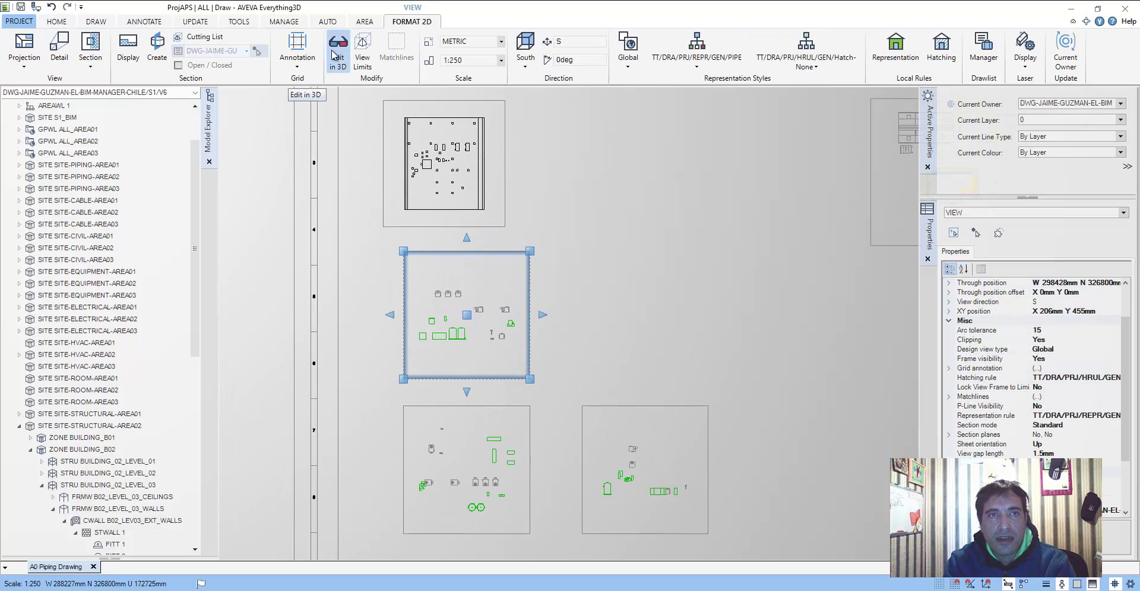
{"action": "left_click", "coordinate": [297, 62]}
{"action": "left_click", "coordinate": [283, 95]}
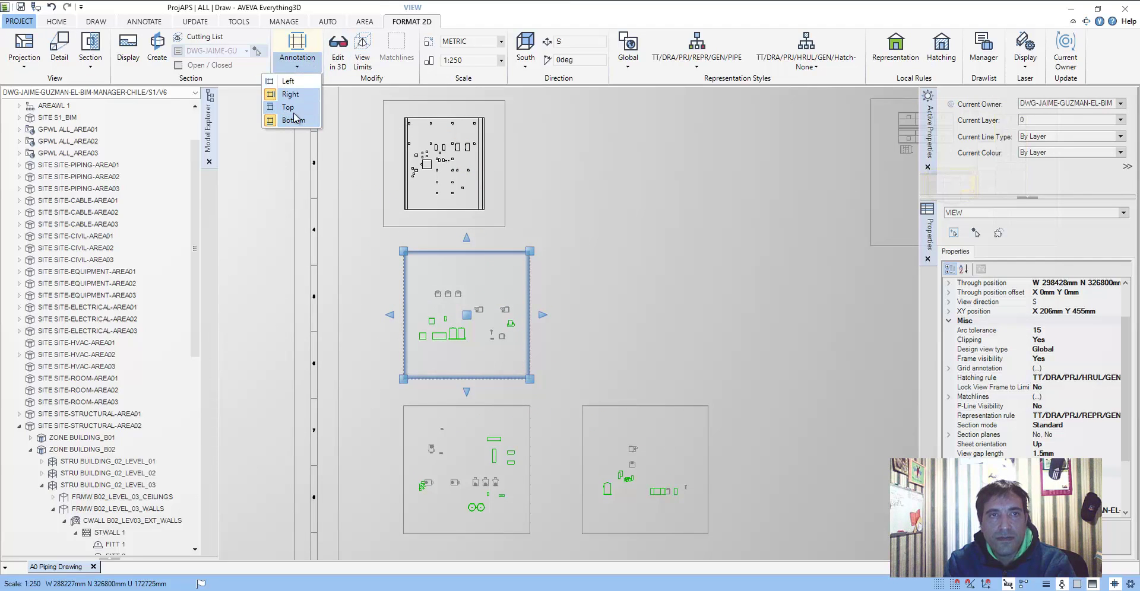
{"action": "left_click", "coordinate": [289, 69]}
{"action": "left_click", "coordinate": [296, 82]}
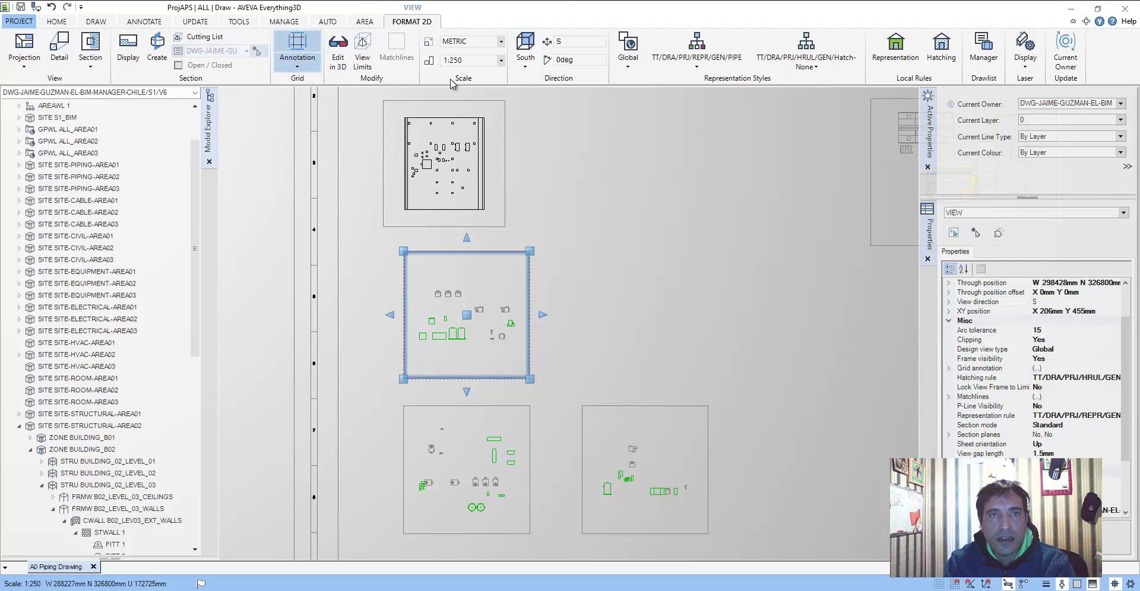
{"action": "left_click", "coordinate": [500, 61]}
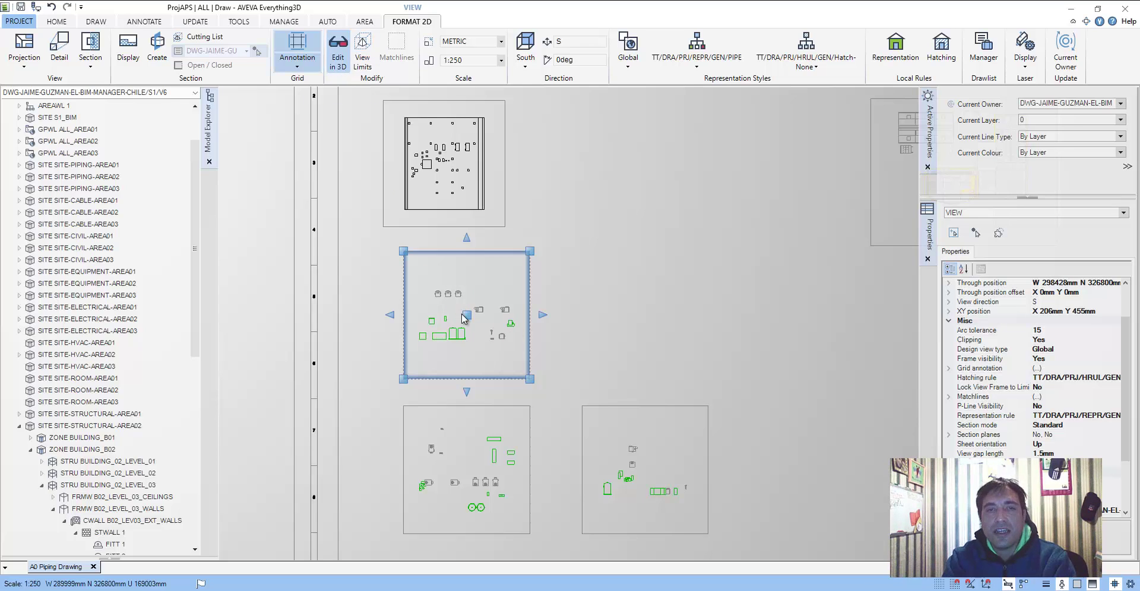
{"action": "middle_click_drag", "start_coordinate": [478, 343], "coordinate": [385, 345]}
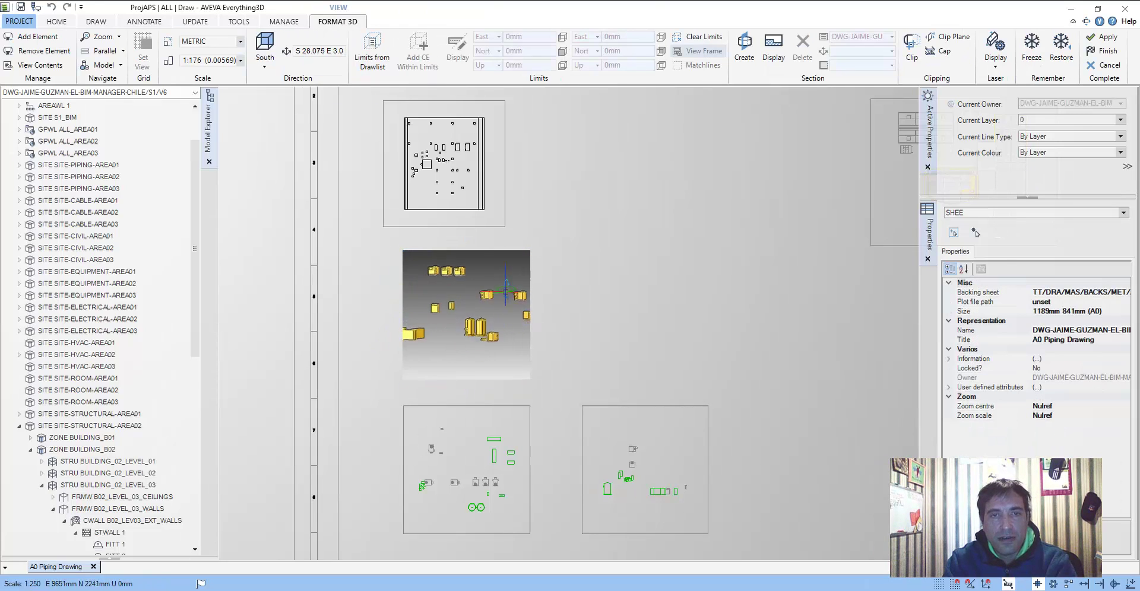
{"action": "scroll", "coordinate": [442, 338], "scroll_direction": "up", "scroll_amount": 5}
{"action": "mouse_move", "coordinate": [441, 338]}
{"action": "middle_mouse_down"}
{"action": "mouse_move", "coordinate": [488, 317]}
{"action": "mouse_move", "coordinate": [466, 343]}
{"action": "middle_mouse_up"}
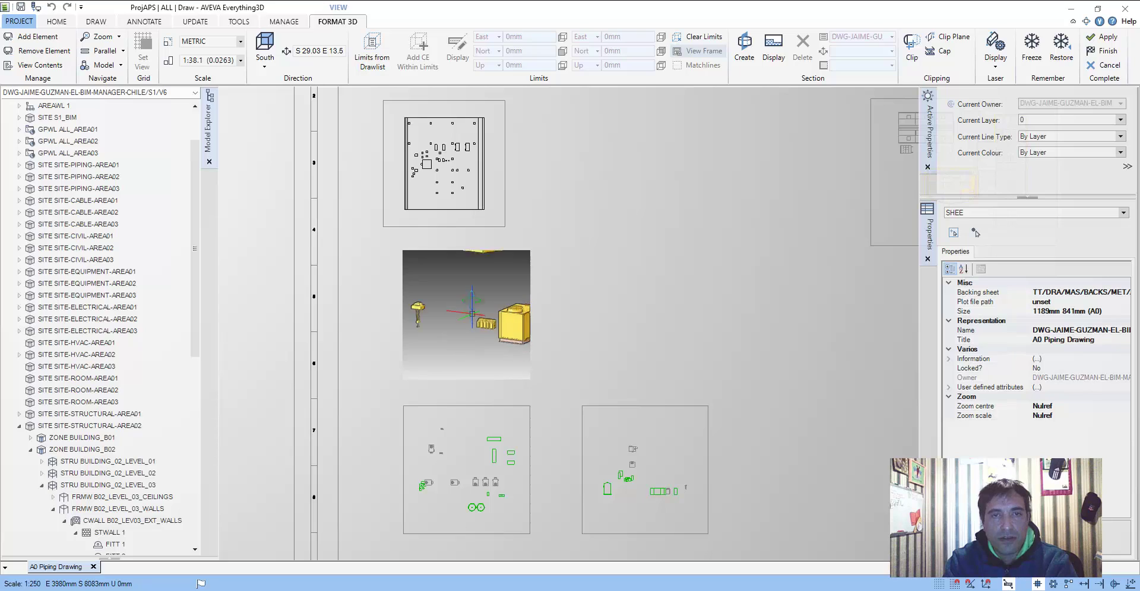
{"action": "middle_click_drag", "start_coordinate": [466, 343], "coordinate": [466, 375]}
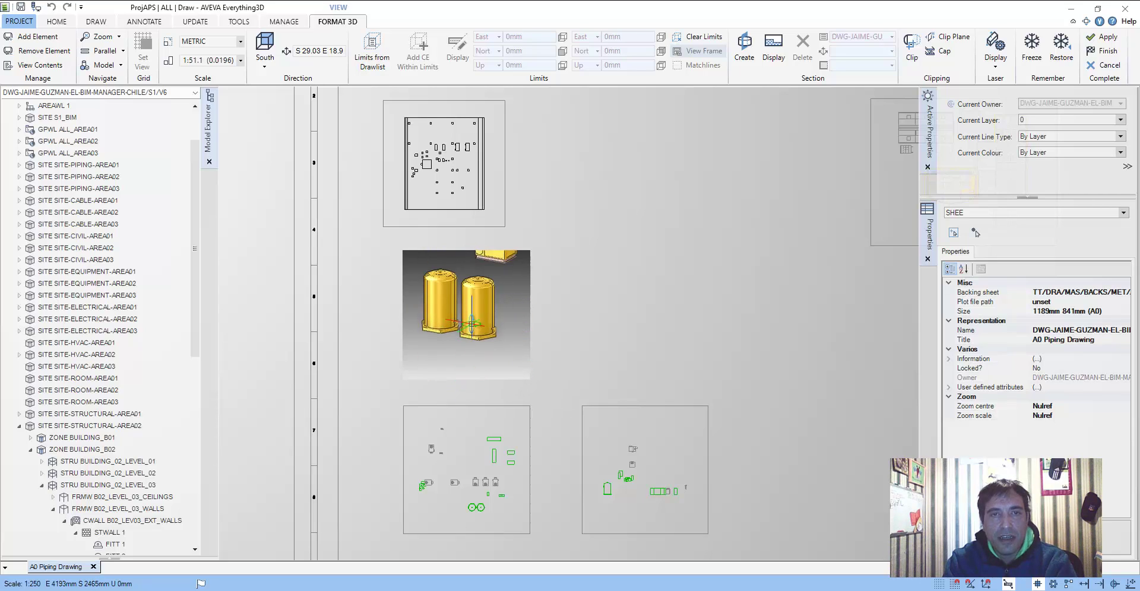
{"action": "scroll", "coordinate": [467, 375], "scroll_direction": "up", "scroll_amount": 2}
{"action": "scroll", "coordinate": [474, 360], "scroll_direction": "up", "scroll_amount": 2}
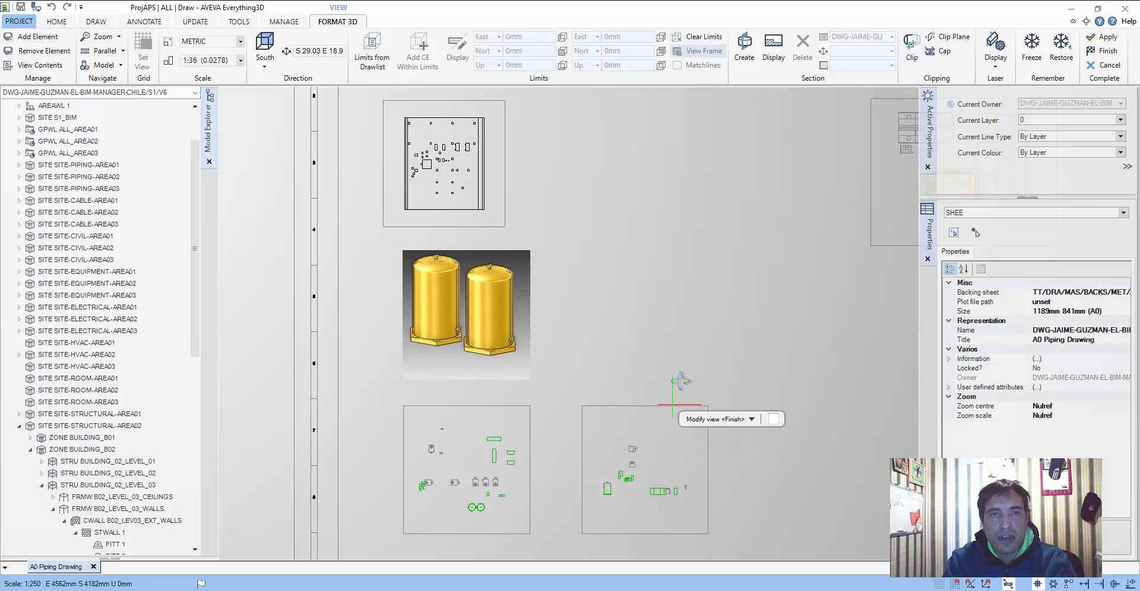
{"action": "key", "text": "Escape"}
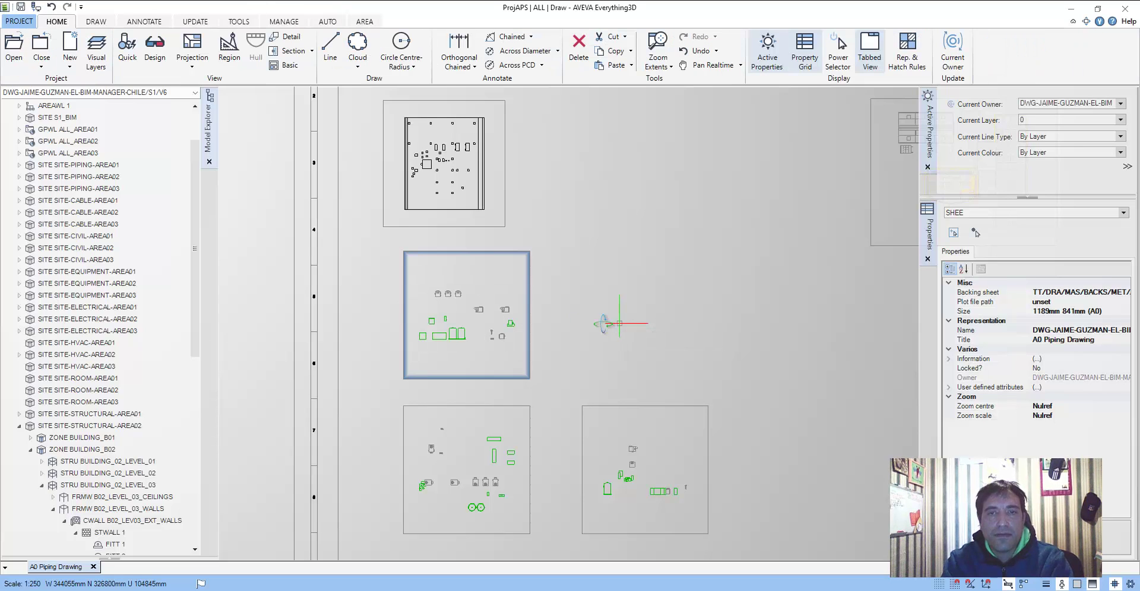
{"action": "left_click", "coordinate": [528, 357]}
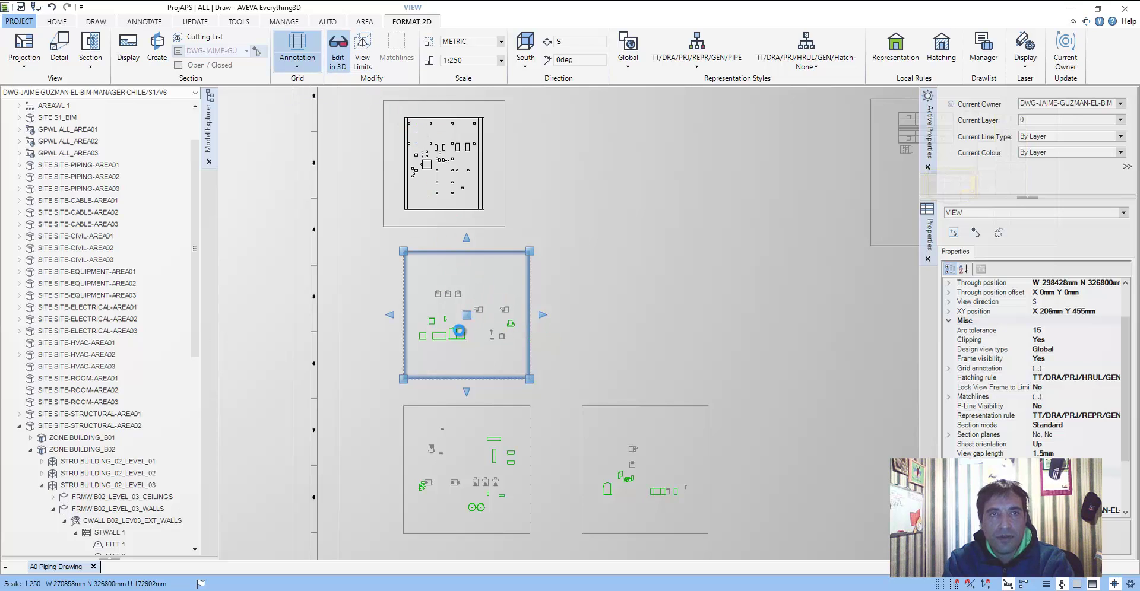
{"action": "double_click", "coordinate": [462, 336]}
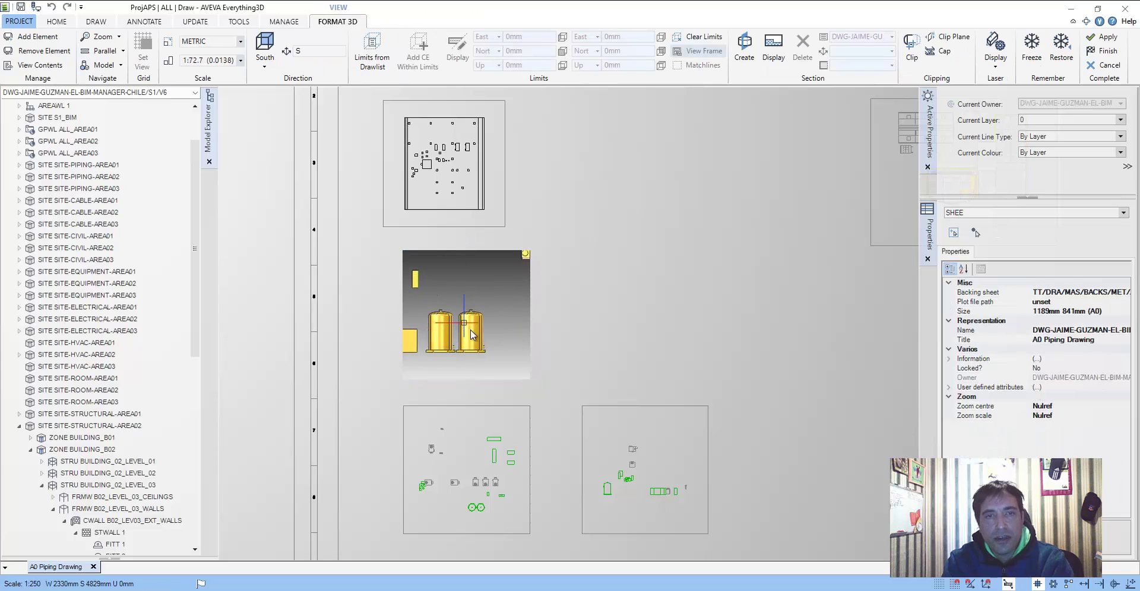
{"action": "scroll", "coordinate": [448, 361], "scroll_direction": "up", "scroll_amount": 1}
{"action": "scroll", "coordinate": [448, 360], "scroll_direction": "up", "scroll_amount": 1}
{"action": "scroll", "coordinate": [448, 361], "scroll_direction": "up", "scroll_amount": 1}
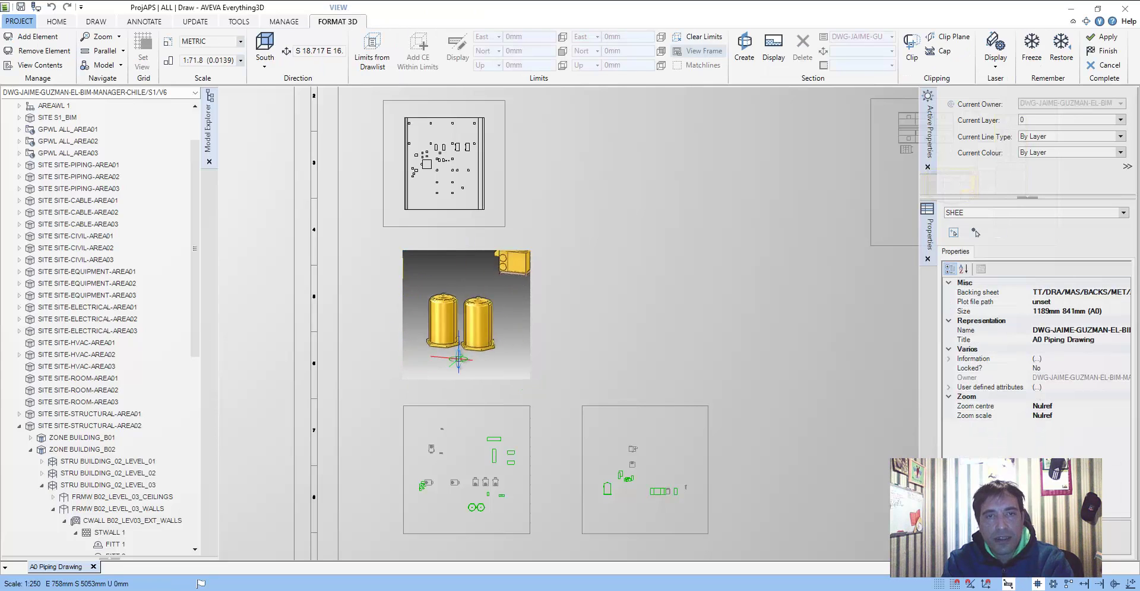
{"action": "scroll", "coordinate": [448, 361], "scroll_direction": "up", "scroll_amount": 1}
{"action": "middle_click_drag", "start_coordinate": [457, 331], "coordinate": [475, 329]}
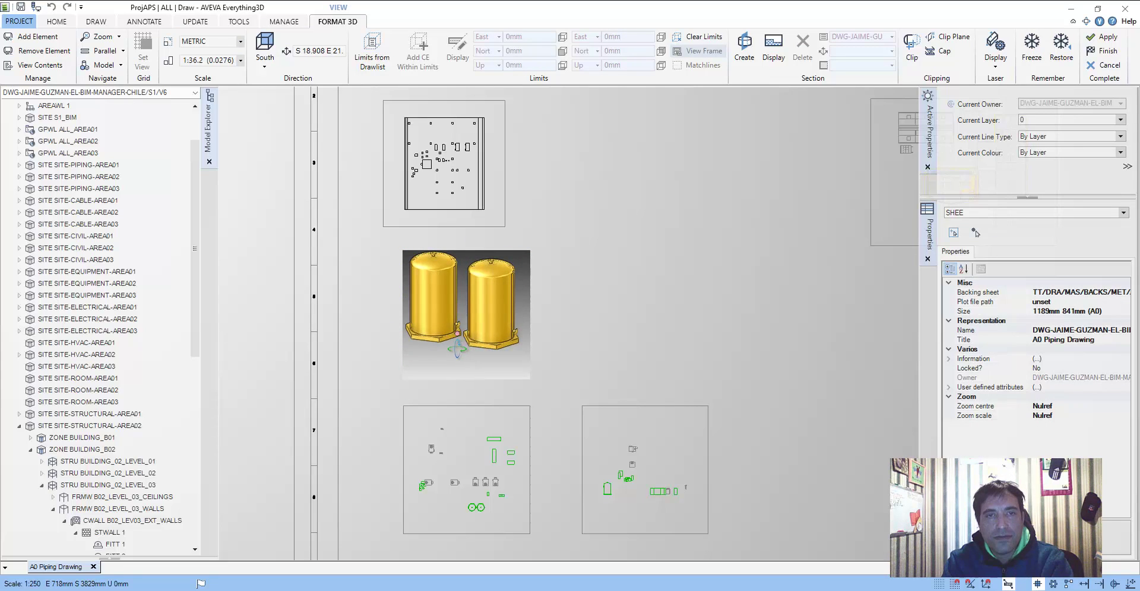
{"action": "right_click", "coordinate": [702, 292]}
{"action": "left_click", "coordinate": [728, 337]}
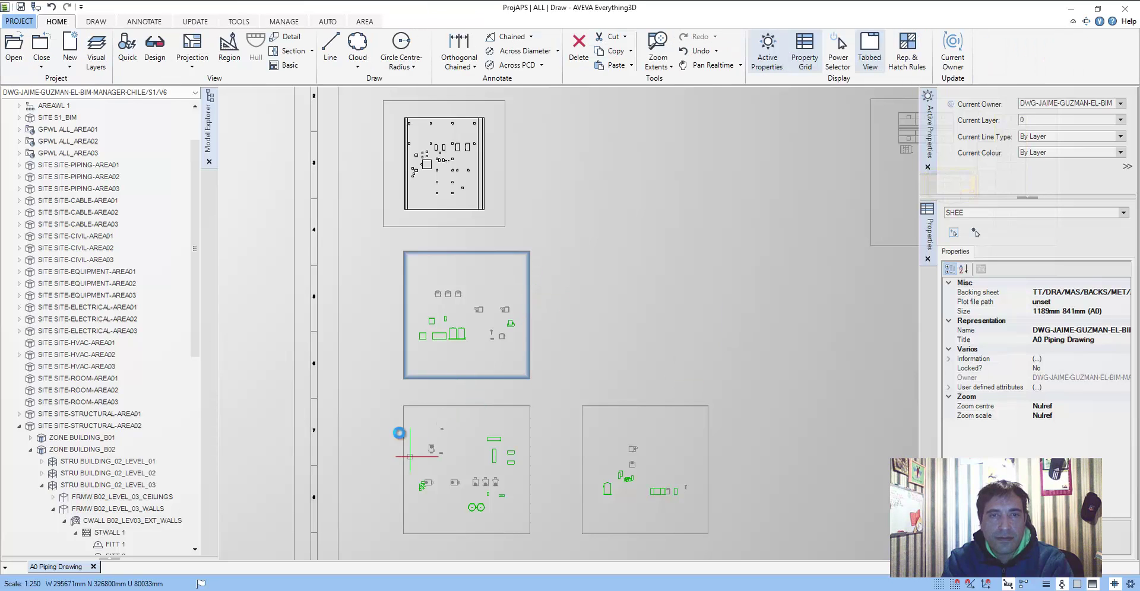
- Edit the equipment projection view in 3D, zoom in to frame the two tanks, and apply
{"action": "scroll", "coordinate": [487, 327], "scroll_direction": "down", "scroll_amount": 5}
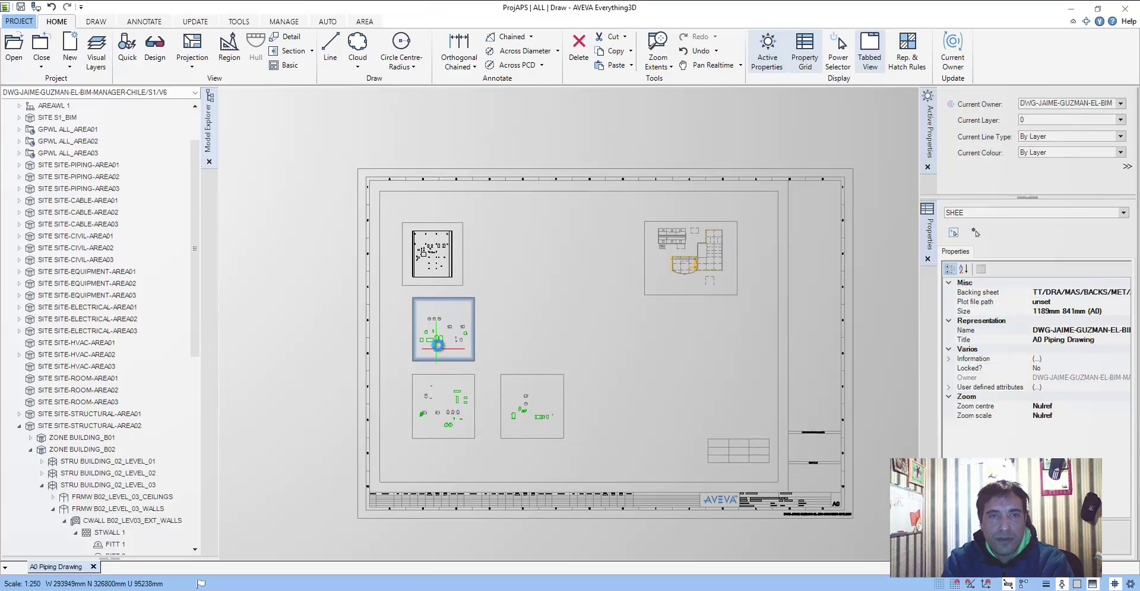
{"action": "scroll", "coordinate": [455, 308], "scroll_direction": "up", "scroll_amount": 6}
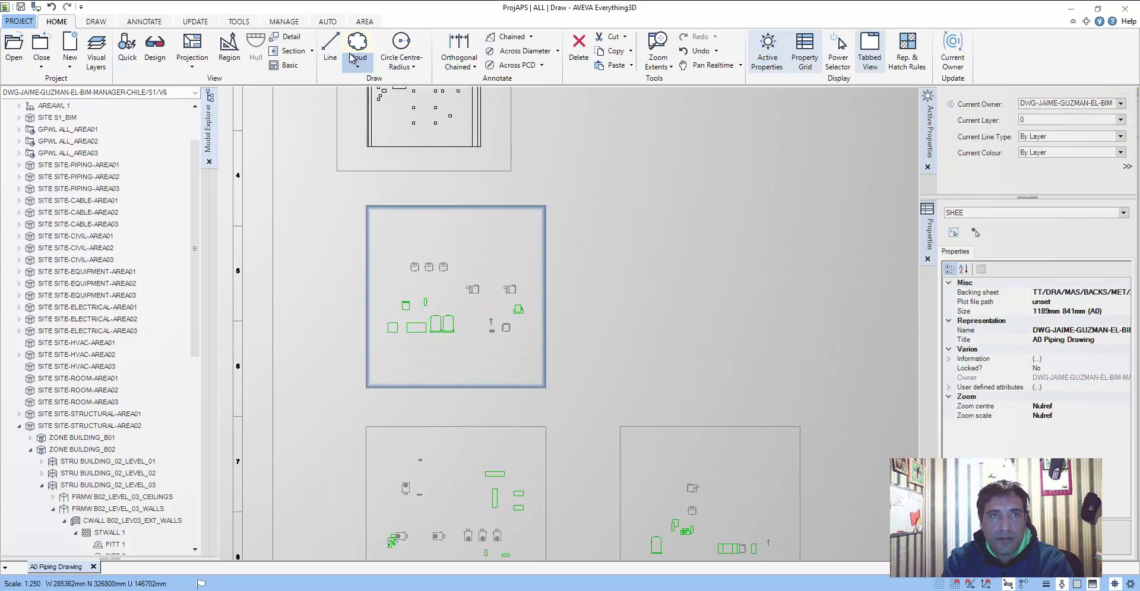
{"action": "left_click", "coordinate": [425, 206]}
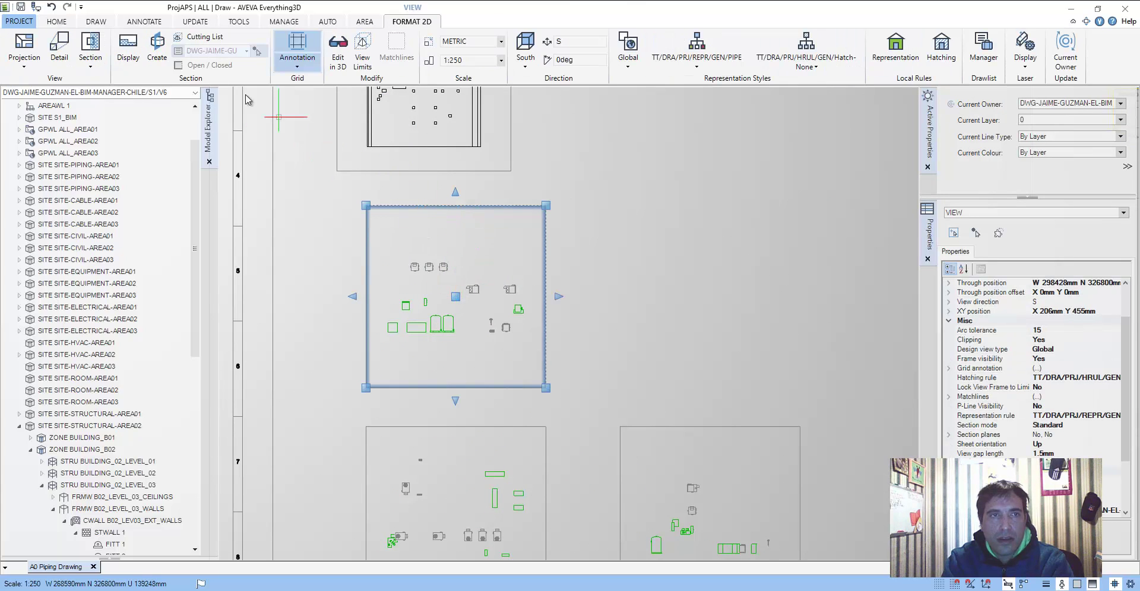
{"action": "left_click", "coordinate": [334, 54]}
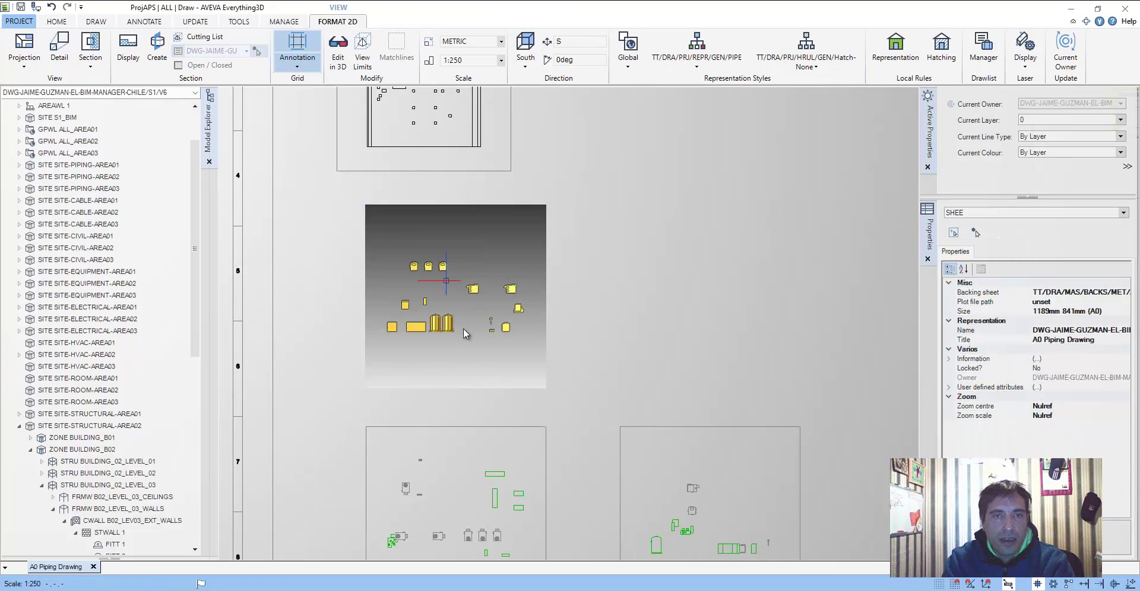
{"action": "scroll", "coordinate": [430, 340], "scroll_direction": "up", "scroll_amount": 2}
{"action": "scroll", "coordinate": [436, 327], "scroll_direction": "up", "scroll_amount": 3}
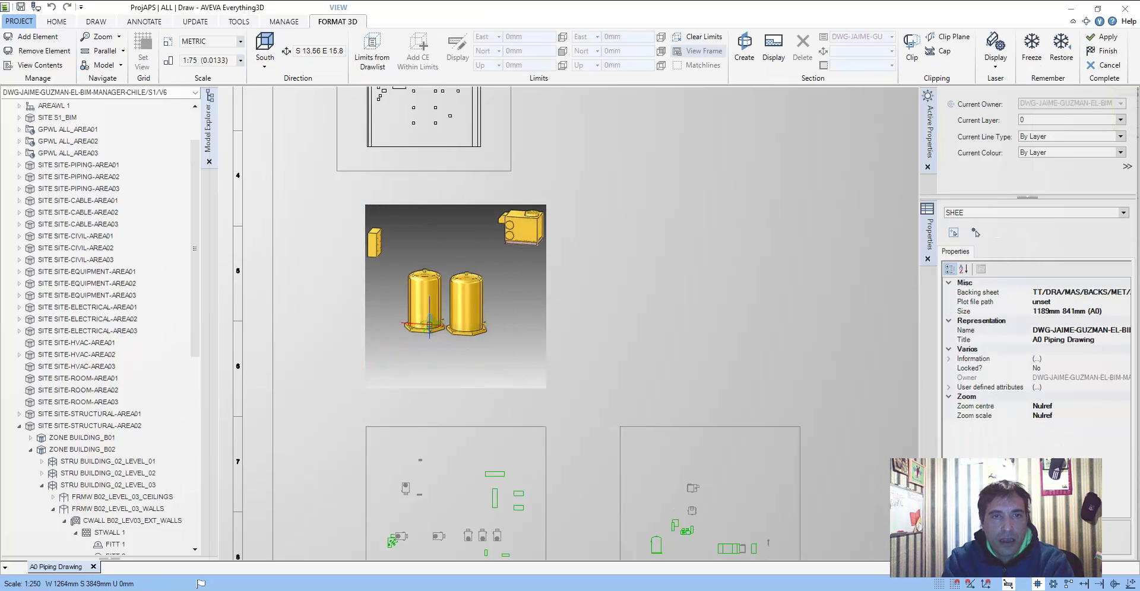
{"action": "scroll", "coordinate": [436, 317], "scroll_direction": "up", "scroll_amount": 1}
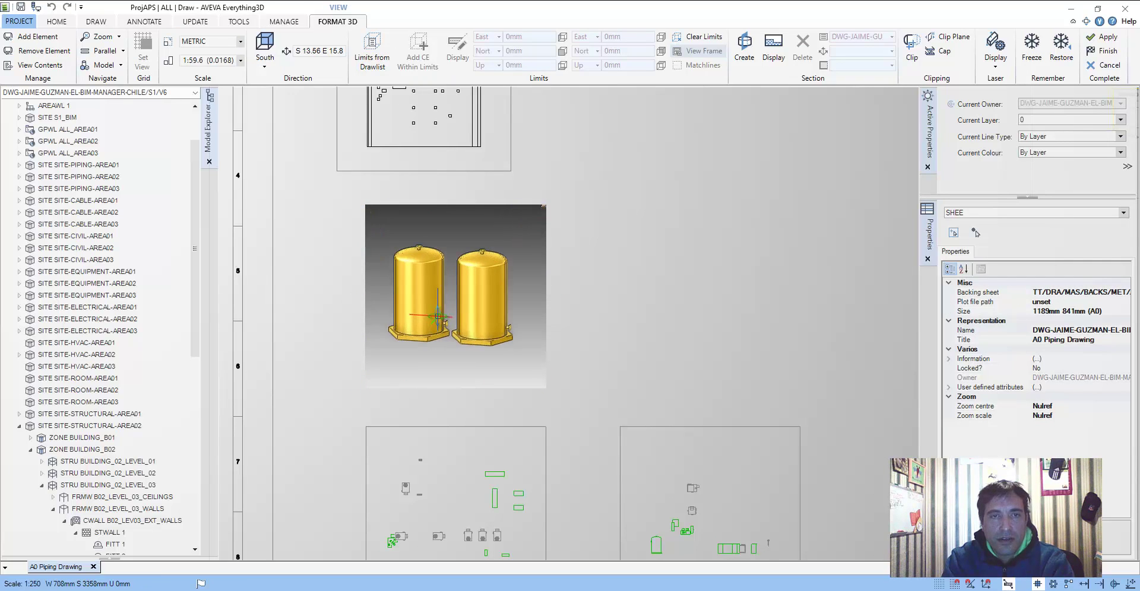
{"action": "scroll", "coordinate": [422, 318], "scroll_direction": "up", "scroll_amount": 1}
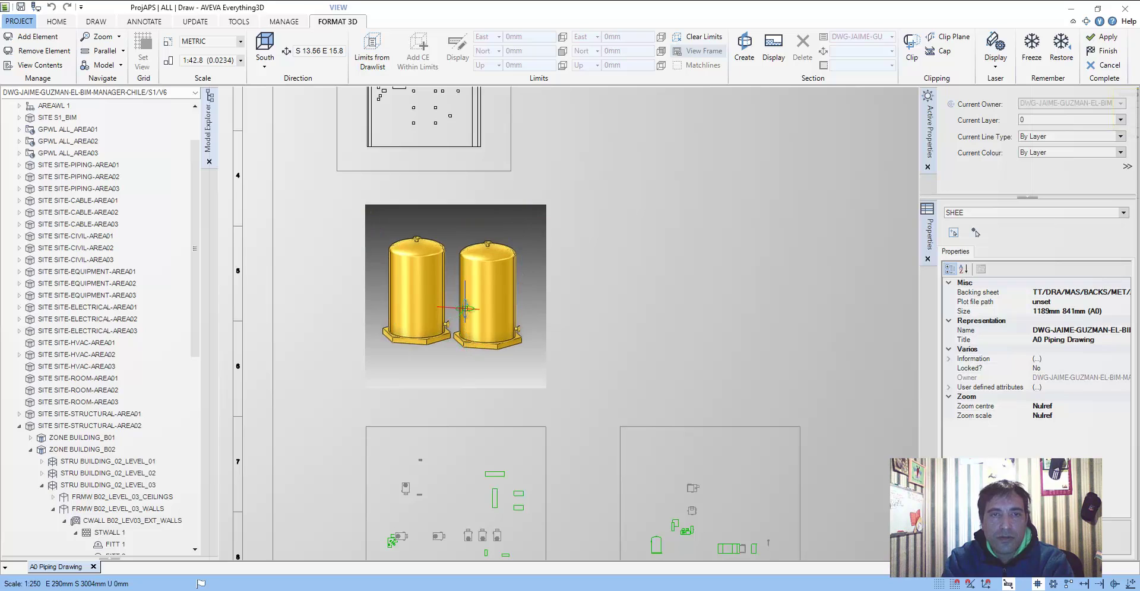
{"action": "scroll", "coordinate": [467, 307], "scroll_direction": "down", "scroll_amount": 3}
{"action": "scroll", "coordinate": [467, 307], "scroll_direction": "up", "scroll_amount": 2}
{"action": "scroll", "coordinate": [534, 256], "scroll_direction": "up", "scroll_amount": 2}
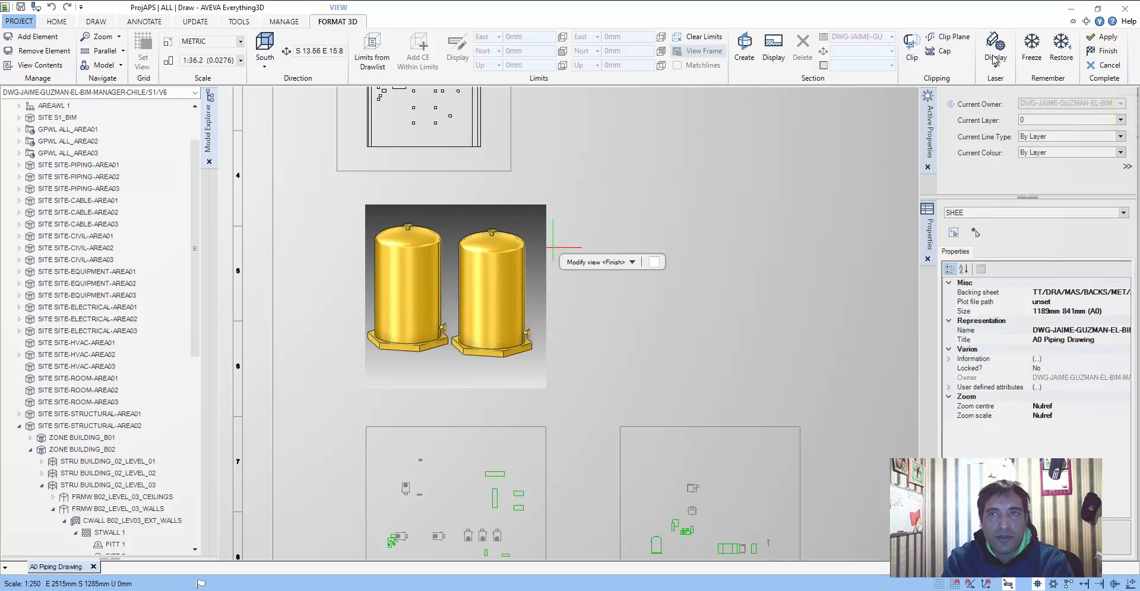
{"action": "left_click", "coordinate": [1100, 36]}
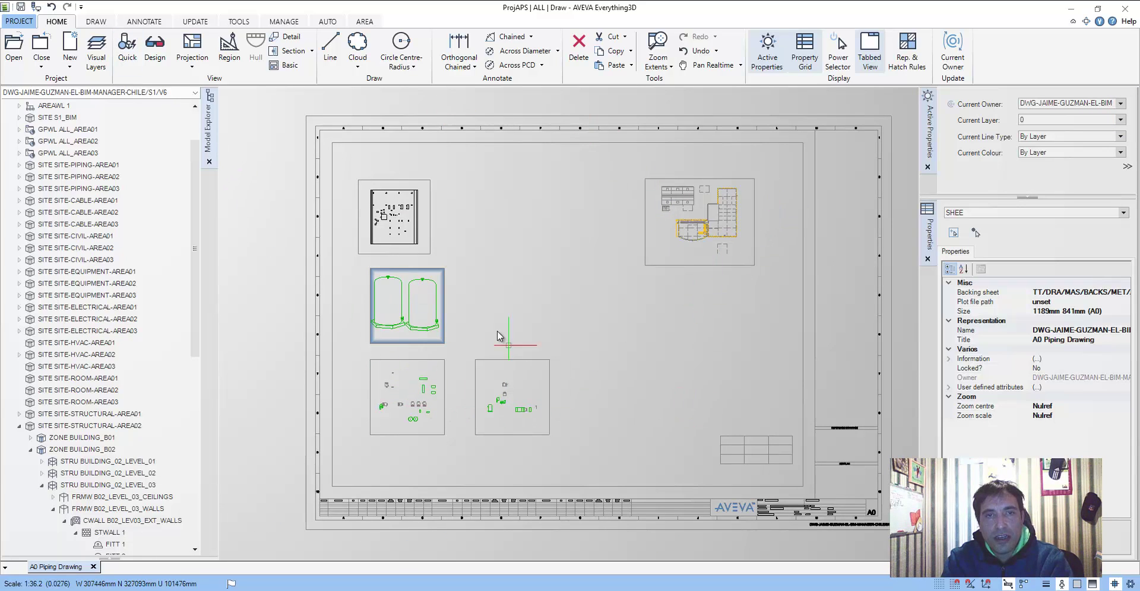
- Switch to the presentation and scroll to slide 11 on exporting finished drawings
{"action": "left_click", "coordinate": [18, 23]}
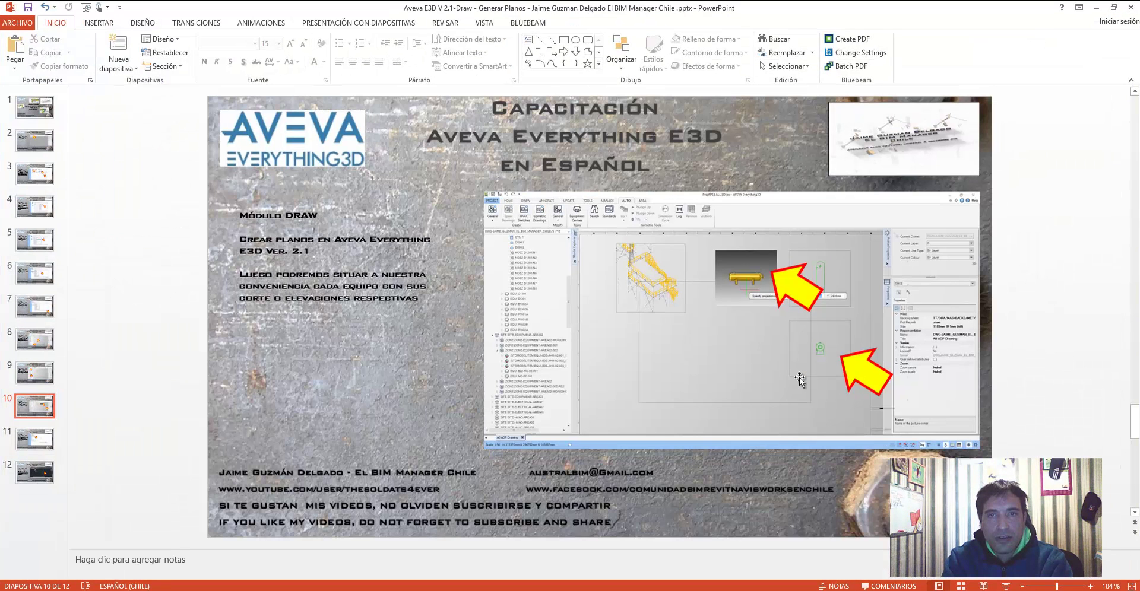
{"action": "scroll", "coordinate": [373, 340], "scroll_direction": "down", "scroll_amount": 1}
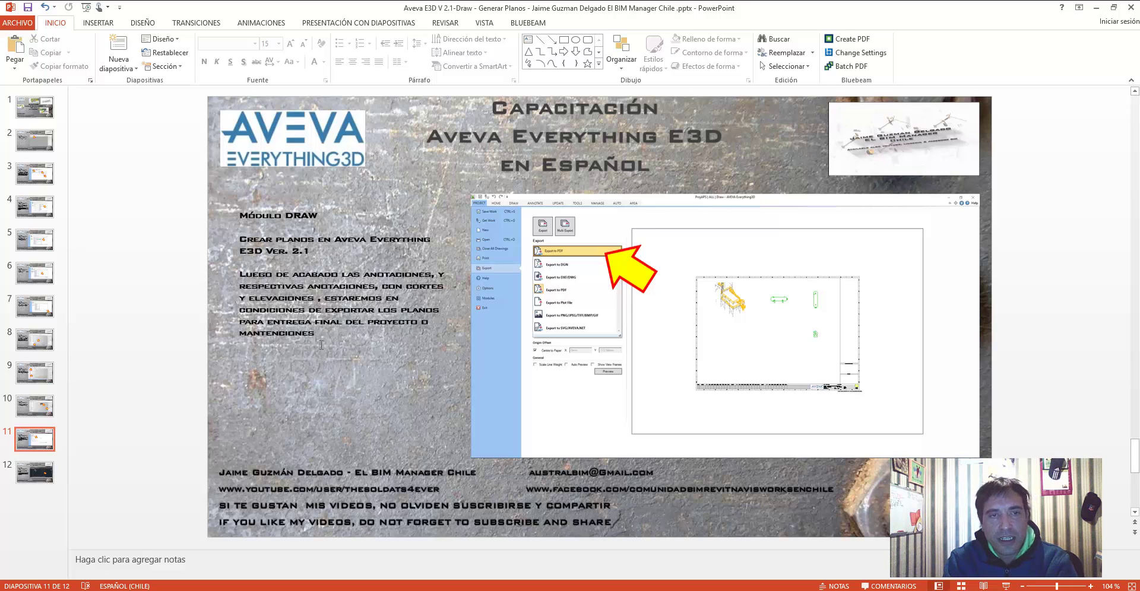
- Back in Draw, set export to DXF/DWG as an Autodesk 2014 Drawing and refresh the preview
{"action": "left_click", "coordinate": [1096, 7]}
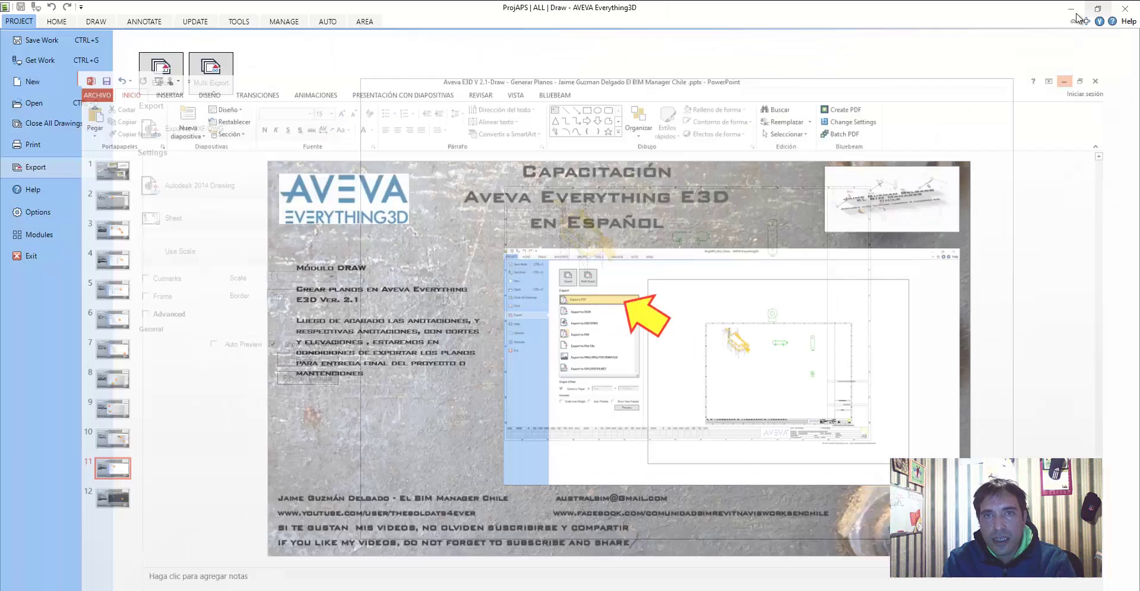
{"action": "left_click", "coordinate": [243, 129]}
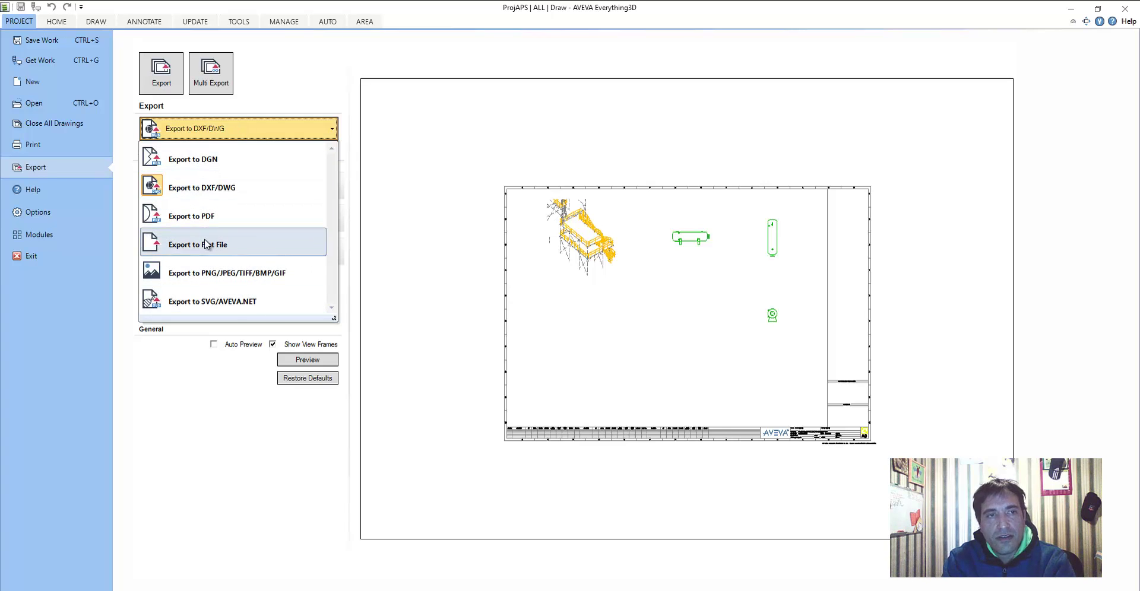
{"action": "left_click", "coordinate": [272, 331]}
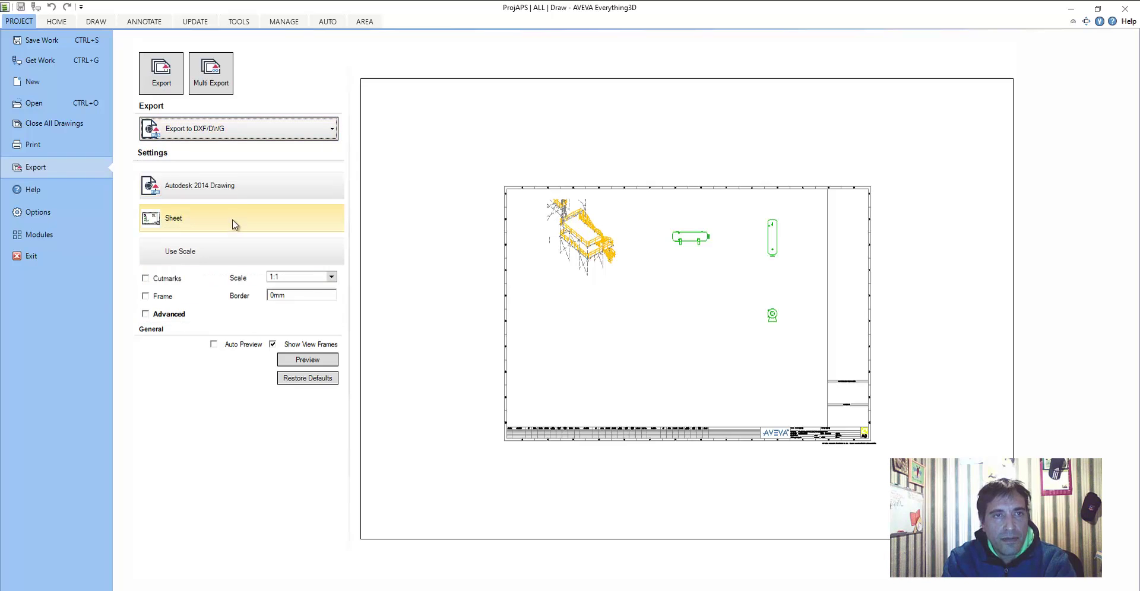
{"action": "left_click", "coordinate": [244, 192]}
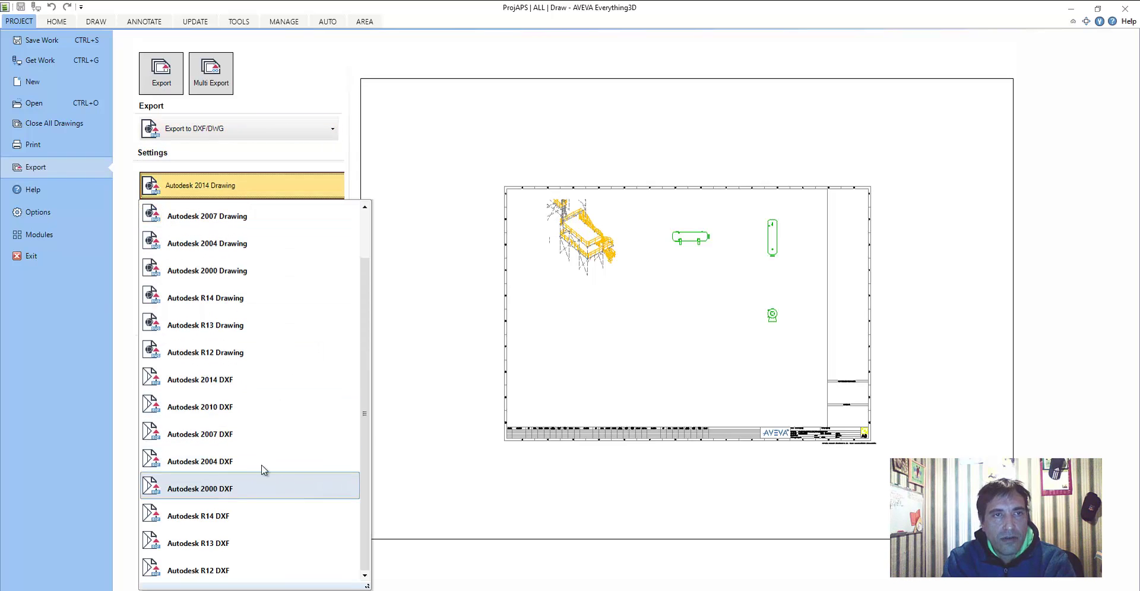
{"action": "left_click", "coordinate": [128, 298]}
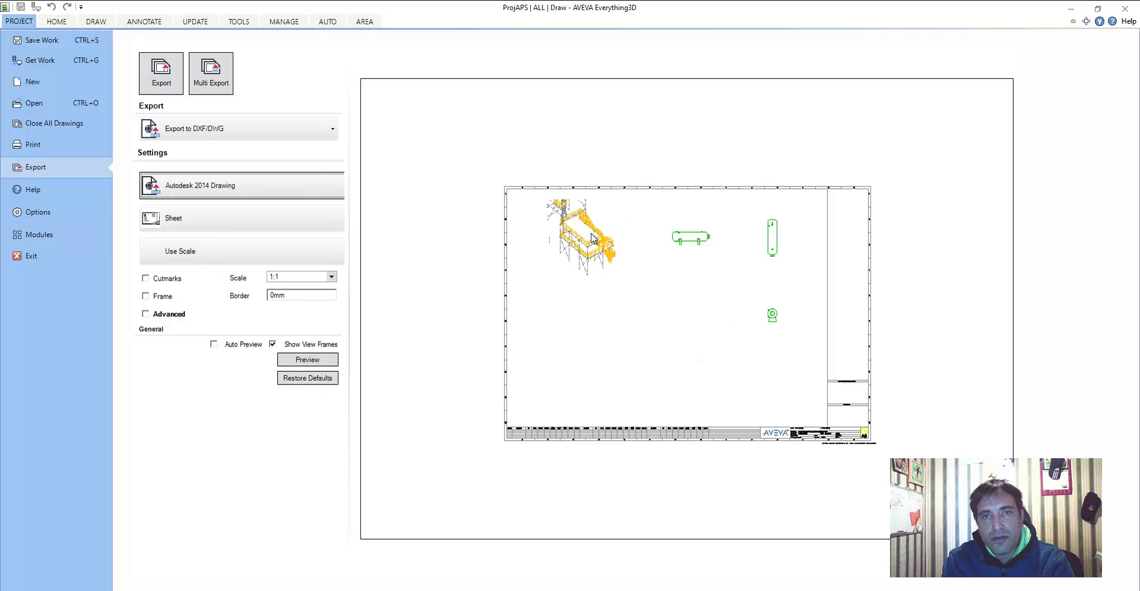
{"action": "left_click", "coordinate": [303, 360]}
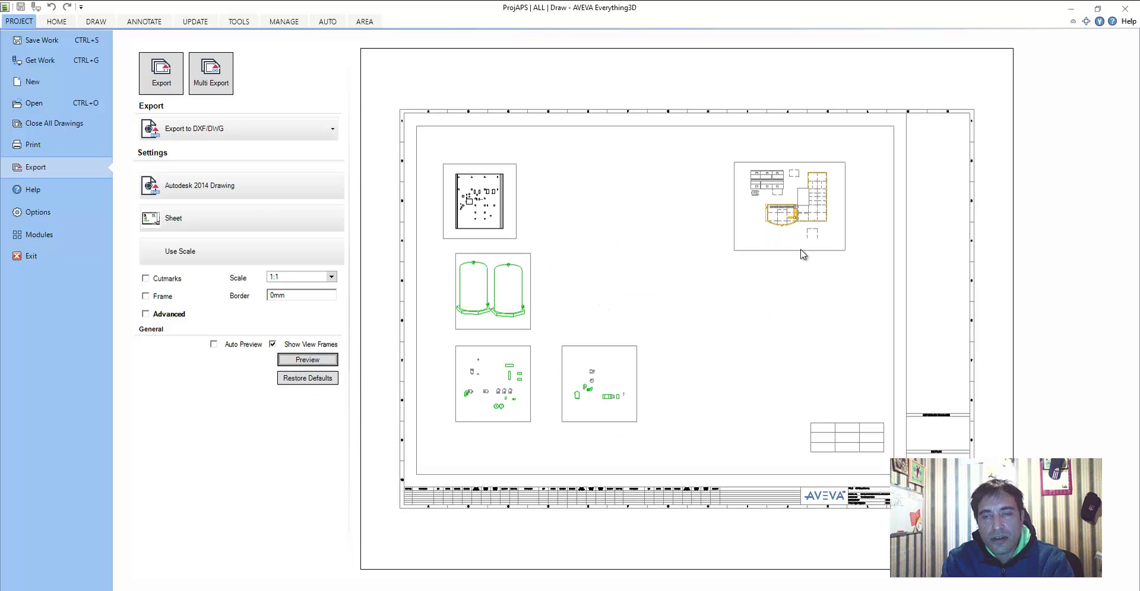
- Export the sheet as a DWG file saved in the Documentos folder
{"action": "left_click", "coordinate": [168, 72]}
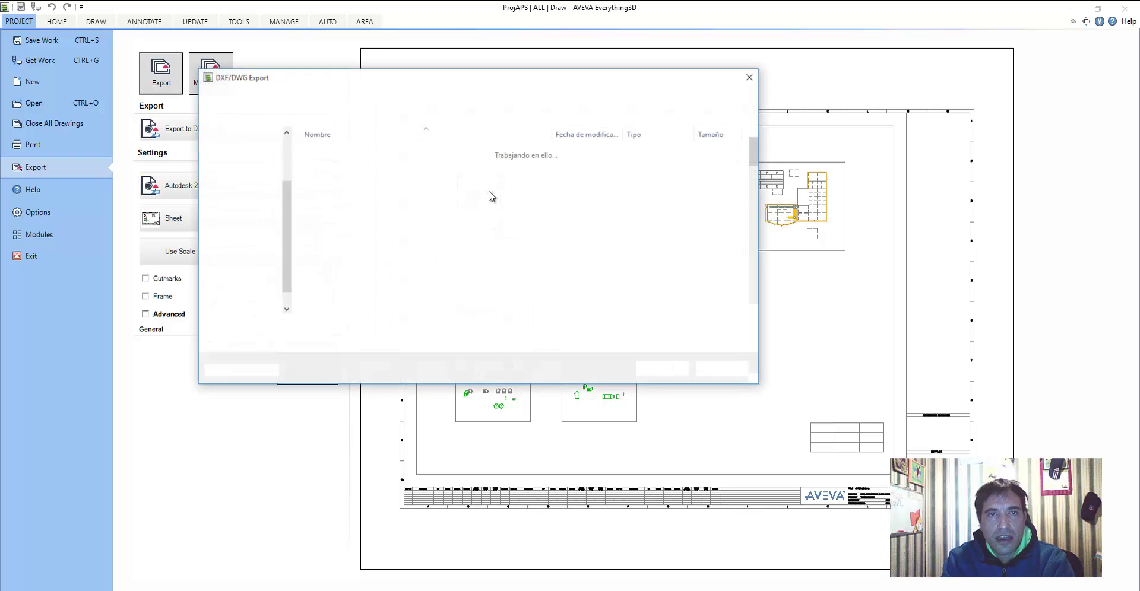
{"action": "scroll", "coordinate": [564, 280], "scroll_direction": "down", "scroll_amount": 5}
{"action": "scroll", "coordinate": [523, 261], "scroll_direction": "down", "scroll_amount": 5}
{"action": "scroll", "coordinate": [446, 273], "scroll_direction": "down", "scroll_amount": 5}
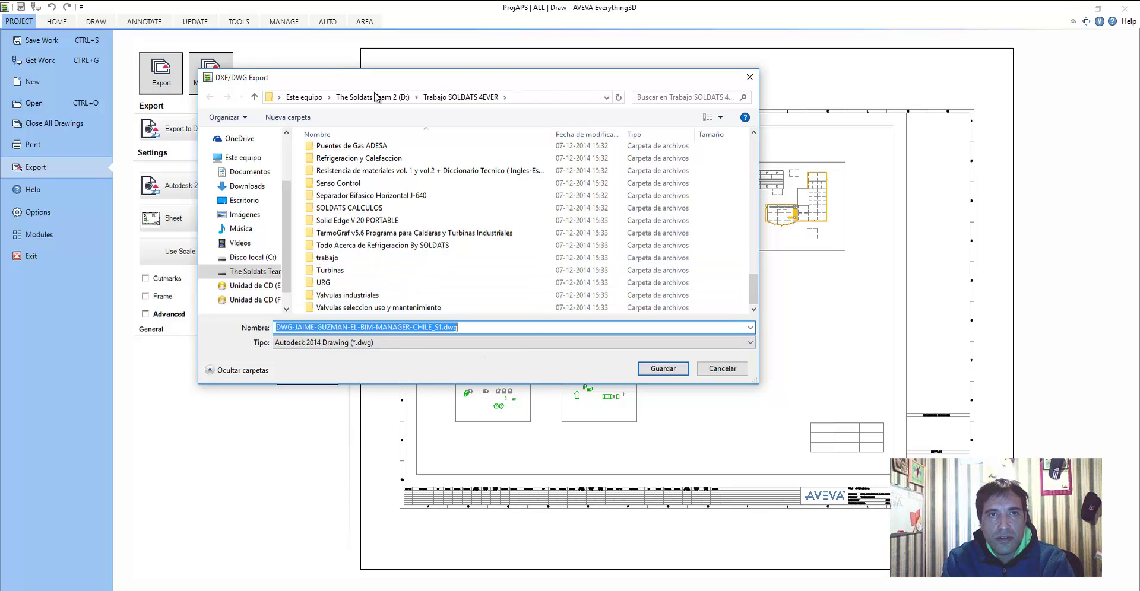
{"action": "left_click", "coordinate": [249, 171]}
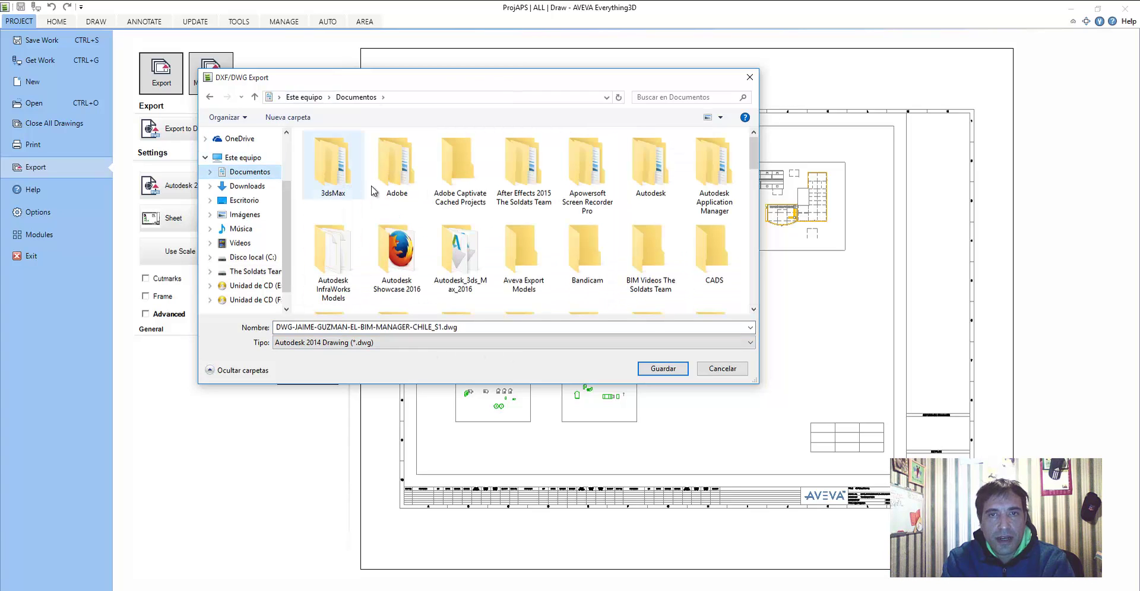
{"action": "left_click", "coordinate": [663, 368]}
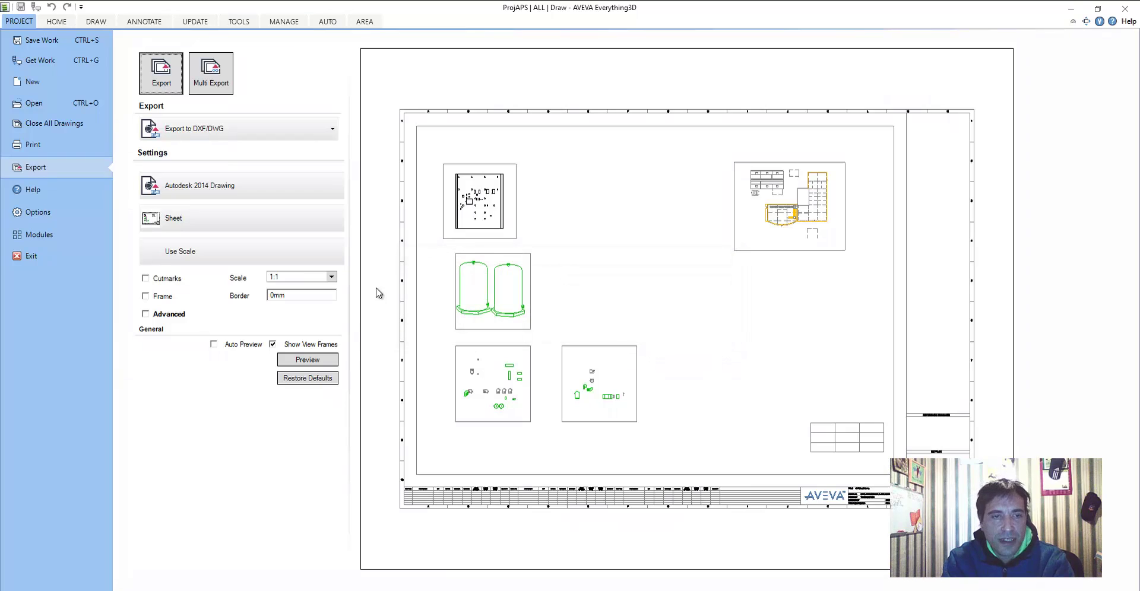
- Open the exported DWG from the Documentos folder in AutoCAD 2017
{"action": "left_click", "coordinate": [104, 587]}
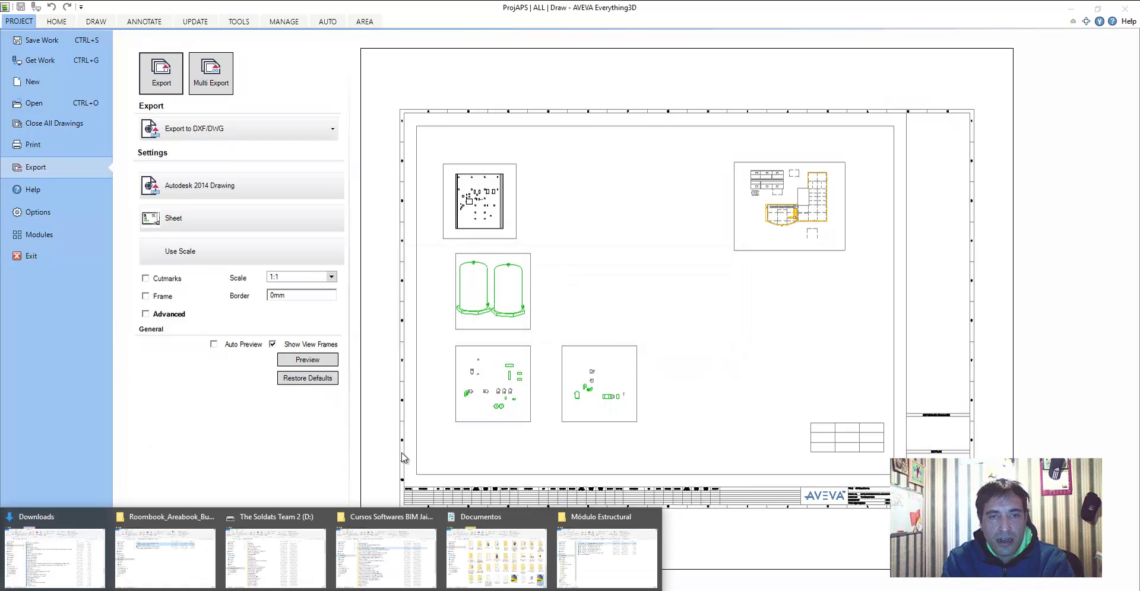
{"action": "left_click", "coordinate": [497, 555]}
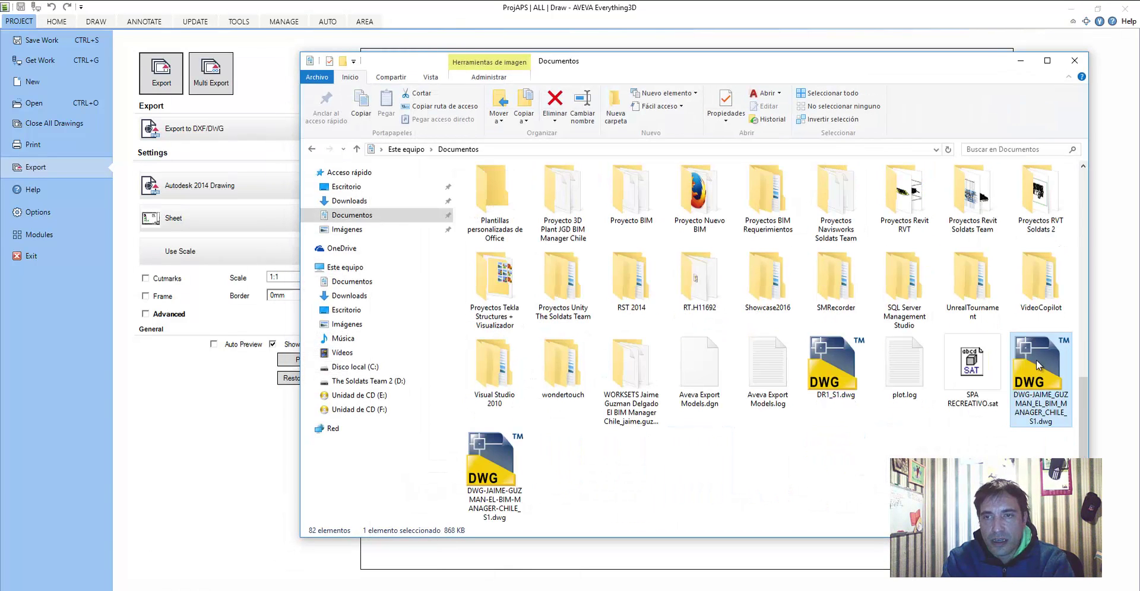
{"action": "double_click", "coordinate": [500, 462]}
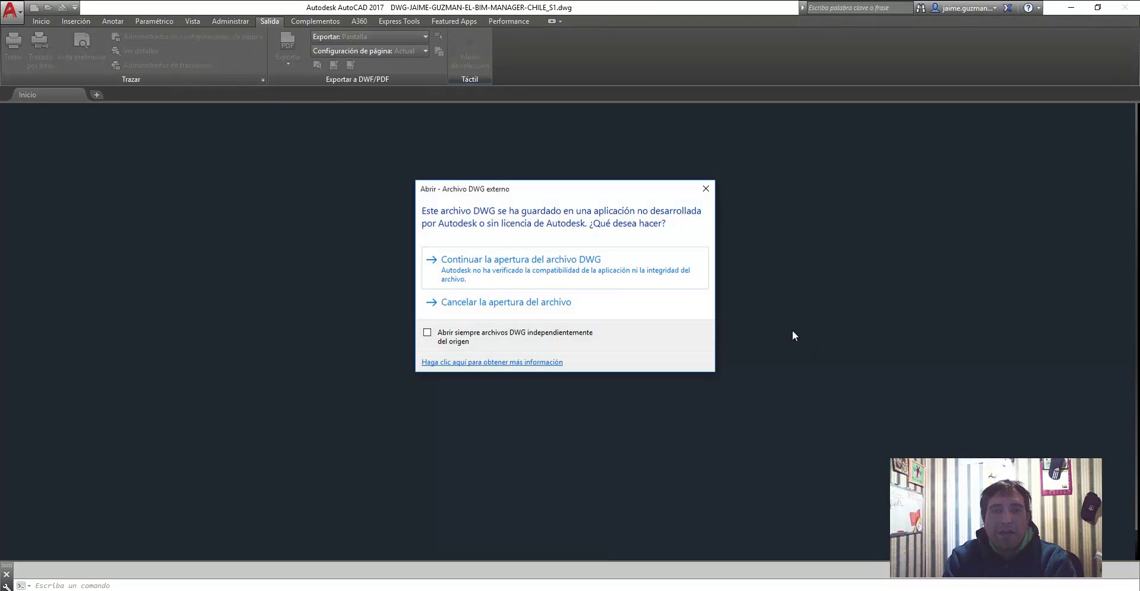
- Continue opening the exported DWG and inspect the title block's logo and TITLE fields
{"action": "left_click", "coordinate": [502, 259]}
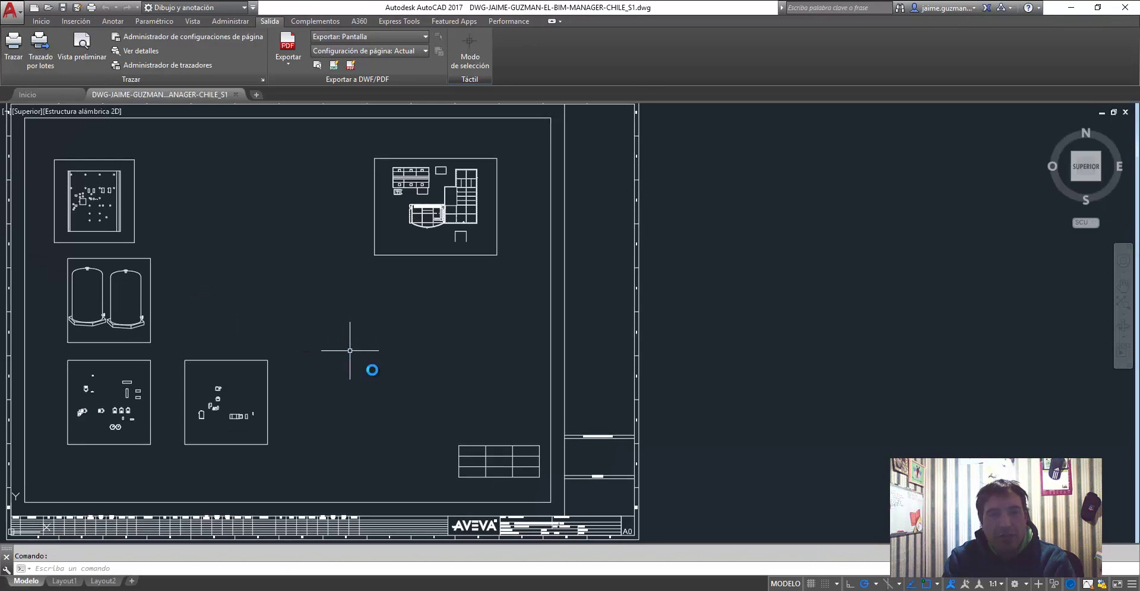
{"action": "middle_click_drag", "start_coordinate": [471, 380], "coordinate": [561, 319]}
{"action": "scroll", "coordinate": [651, 461], "scroll_direction": "up", "scroll_amount": 2}
{"action": "middle_click_drag", "start_coordinate": [419, 318], "coordinate": [370, 229]}
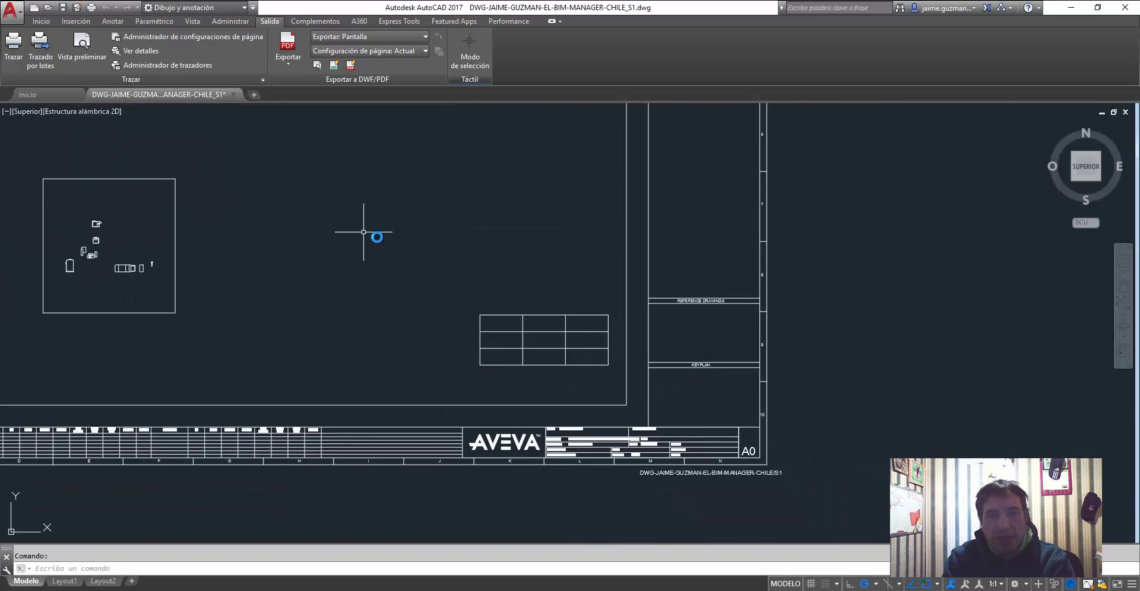
{"action": "scroll", "coordinate": [623, 473], "scroll_direction": "up", "scroll_amount": 3}
{"action": "scroll", "coordinate": [653, 403], "scroll_direction": "up", "scroll_amount": 2}
{"action": "middle_click_drag", "start_coordinate": [549, 377], "coordinate": [937, 454]}
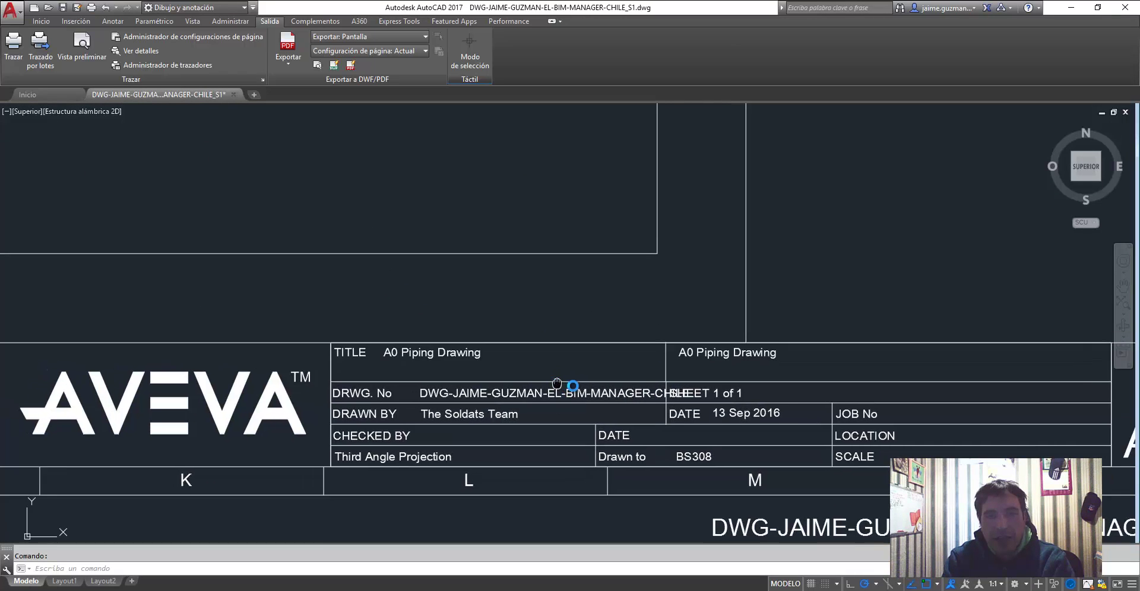
{"action": "scroll", "coordinate": [542, 255], "scroll_direction": "down", "scroll_amount": 3}
{"action": "scroll", "coordinate": [598, 324], "scroll_direction": "down", "scroll_amount": 2}
{"action": "scroll", "coordinate": [380, 250], "scroll_direction": "up", "scroll_amount": 3}
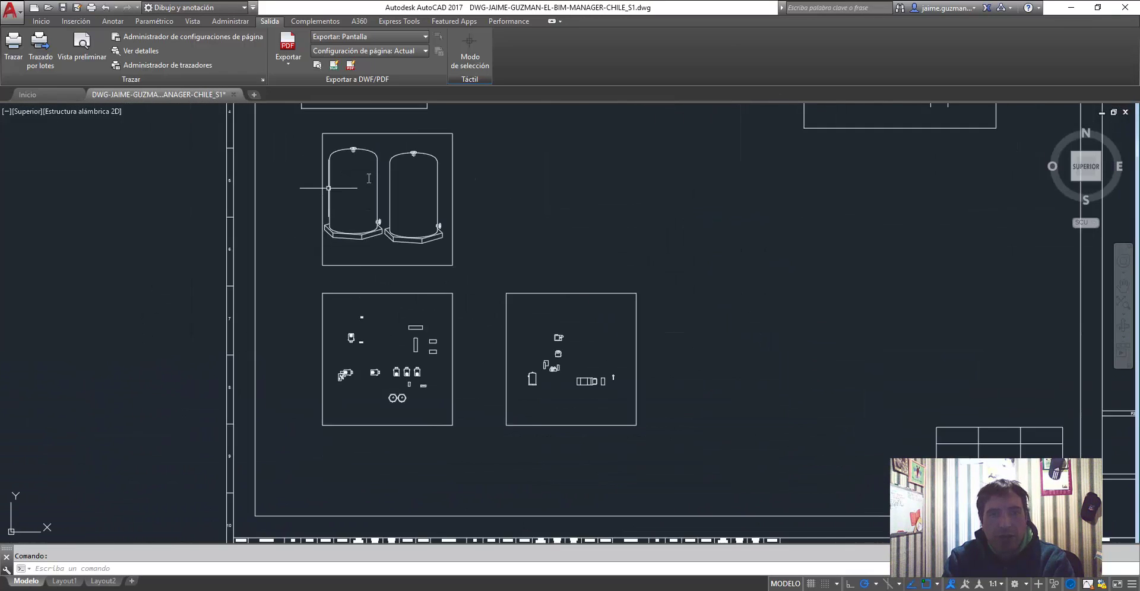
{"action": "scroll", "coordinate": [426, 238], "scroll_direction": "up", "scroll_amount": 3}
- Check the tank views and building plan view, then return to the whole sheet
{"action": "middle_click_drag", "start_coordinate": [426, 238], "coordinate": [497, 282]}
{"action": "scroll", "coordinate": [521, 394], "scroll_direction": "down", "scroll_amount": 3}
{"action": "middle_click_drag", "start_coordinate": [439, 131], "coordinate": [438, 332]}
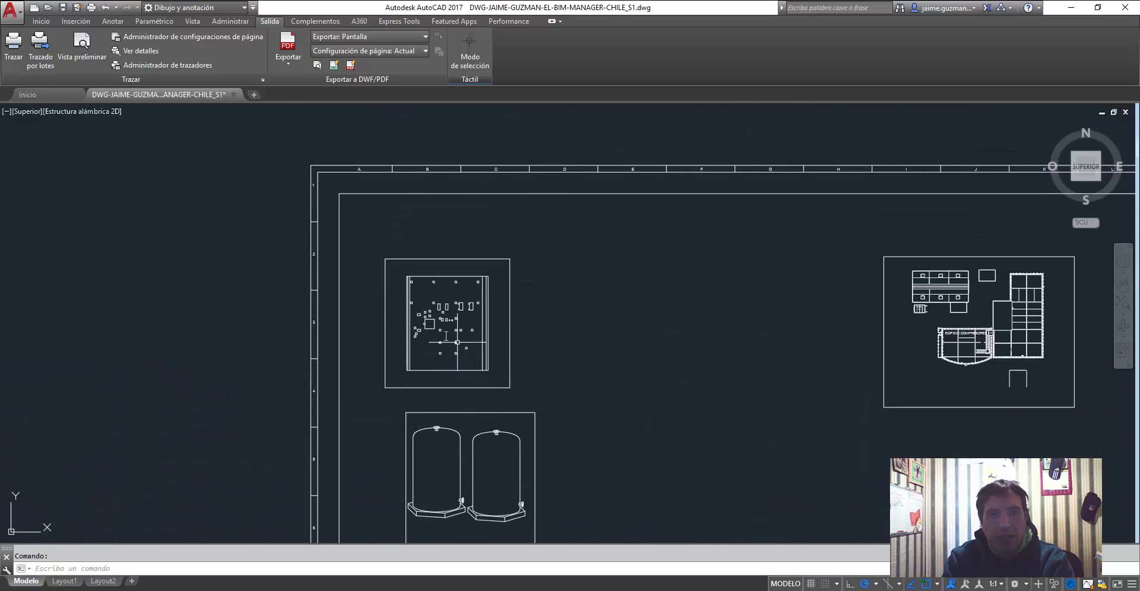
{"action": "scroll", "coordinate": [438, 332], "scroll_direction": "up", "scroll_amount": 4}
{"action": "scroll", "coordinate": [438, 332], "scroll_direction": "down", "scroll_amount": 3}
{"action": "middle_click_drag", "start_coordinate": [666, 364], "coordinate": [460, 230]}
{"action": "scroll", "coordinate": [611, 318], "scroll_direction": "down", "scroll_amount": 3}
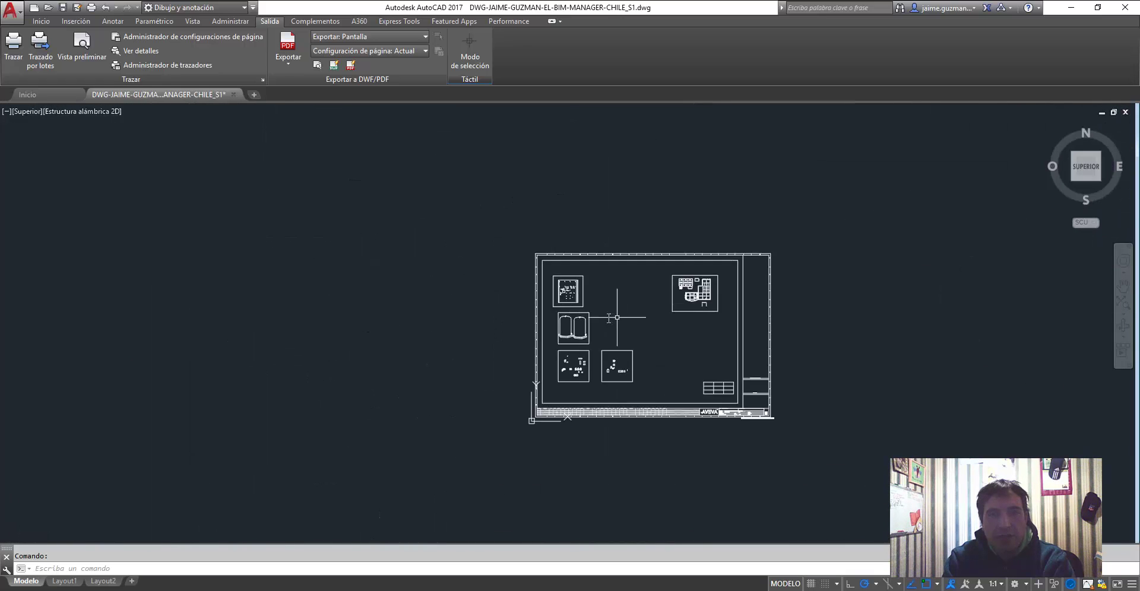
{"action": "middle_click_drag", "start_coordinate": [611, 318], "coordinate": [549, 333]}
{"action": "scroll", "coordinate": [505, 334], "scroll_direction": "up", "scroll_amount": 4}
- Show the Home commands and zoom in and out over the building plan
{"action": "left_click", "coordinate": [41, 21]}
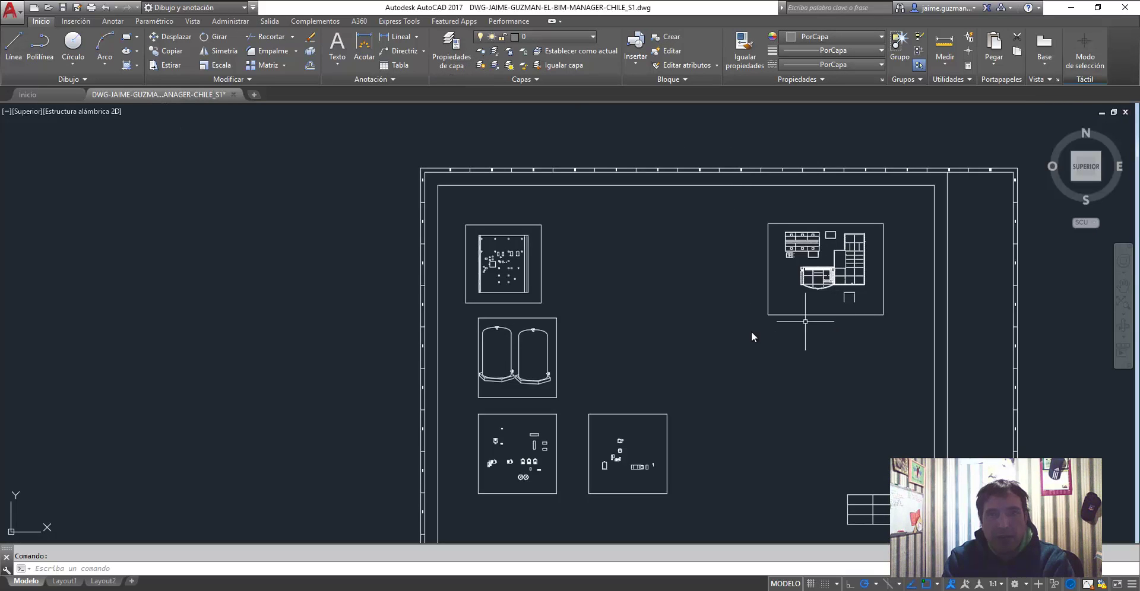
{"action": "middle_click_drag", "start_coordinate": [734, 334], "coordinate": [665, 296]}
{"action": "scroll", "coordinate": [772, 178], "scroll_direction": "up", "scroll_amount": 5}
{"action": "scroll", "coordinate": [601, 383], "scroll_direction": "up", "scroll_amount": 2}
{"action": "scroll", "coordinate": [600, 380], "scroll_direction": "down", "scroll_amount": 2}
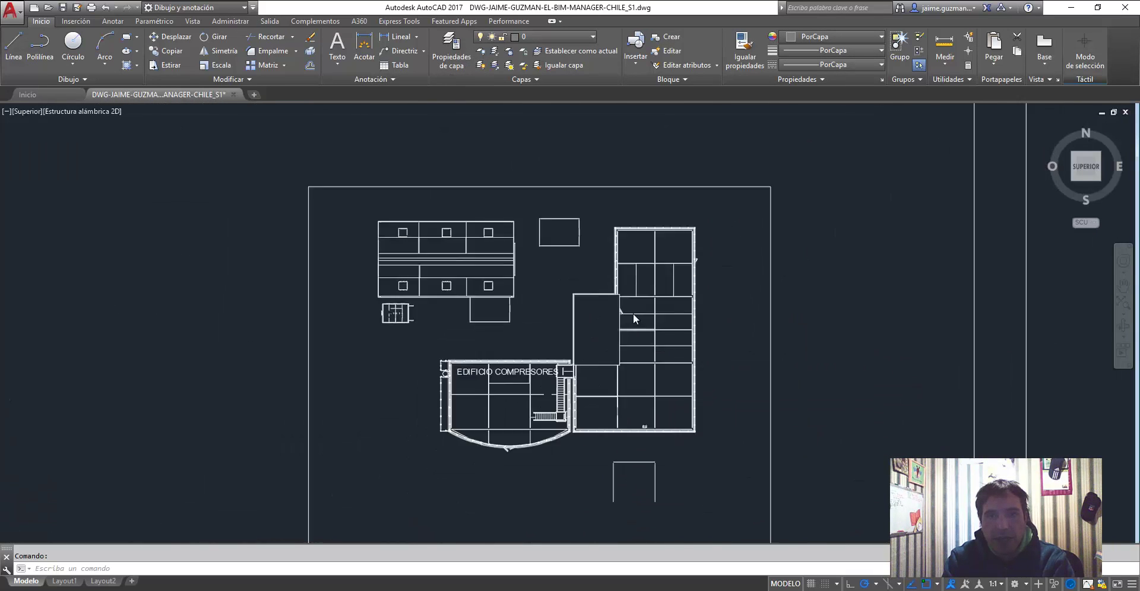
{"action": "scroll", "coordinate": [618, 241], "scroll_direction": "up", "scroll_amount": 5}
{"action": "scroll", "coordinate": [594, 267], "scroll_direction": "down", "scroll_amount": 2}
{"action": "scroll", "coordinate": [505, 321], "scroll_direction": "down", "scroll_amount": 3}
{"action": "scroll", "coordinate": [498, 350], "scroll_direction": "down", "scroll_amount": 3}
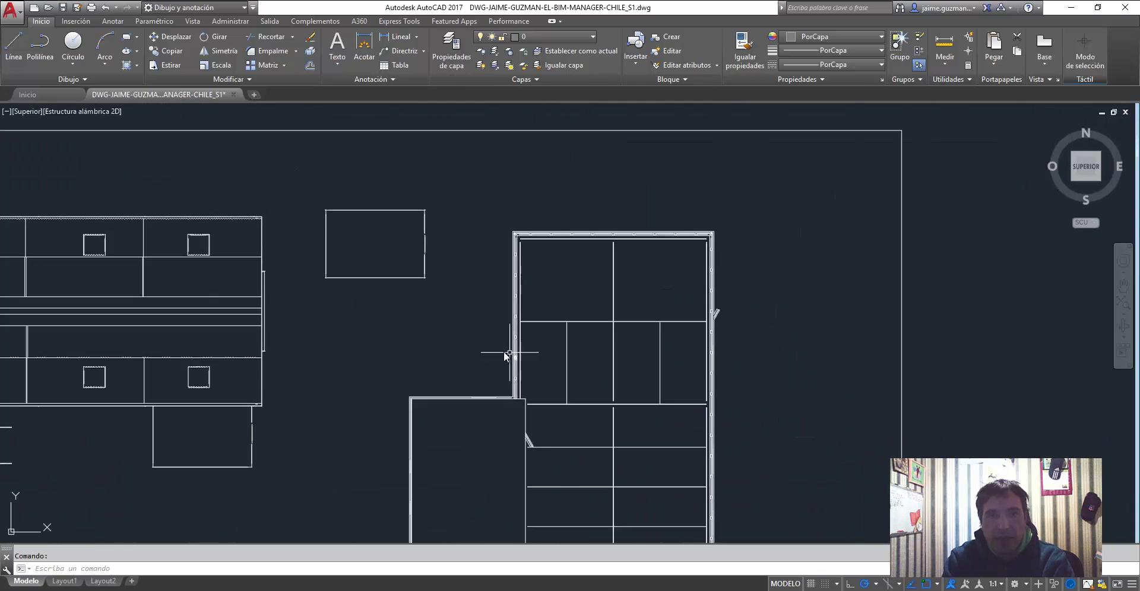
{"action": "scroll", "coordinate": [509, 357], "scroll_direction": "down", "scroll_amount": 3}
- Center the full A0 sheet in view and return to AVEVA Everything3D
{"action": "middle_click_drag", "start_coordinate": [479, 383], "coordinate": [555, 270]}
{"action": "middle_click_drag", "start_coordinate": [504, 332], "coordinate": [600, 273]}
{"action": "scroll", "coordinate": [505, 371], "scroll_direction": "down", "scroll_amount": 2}
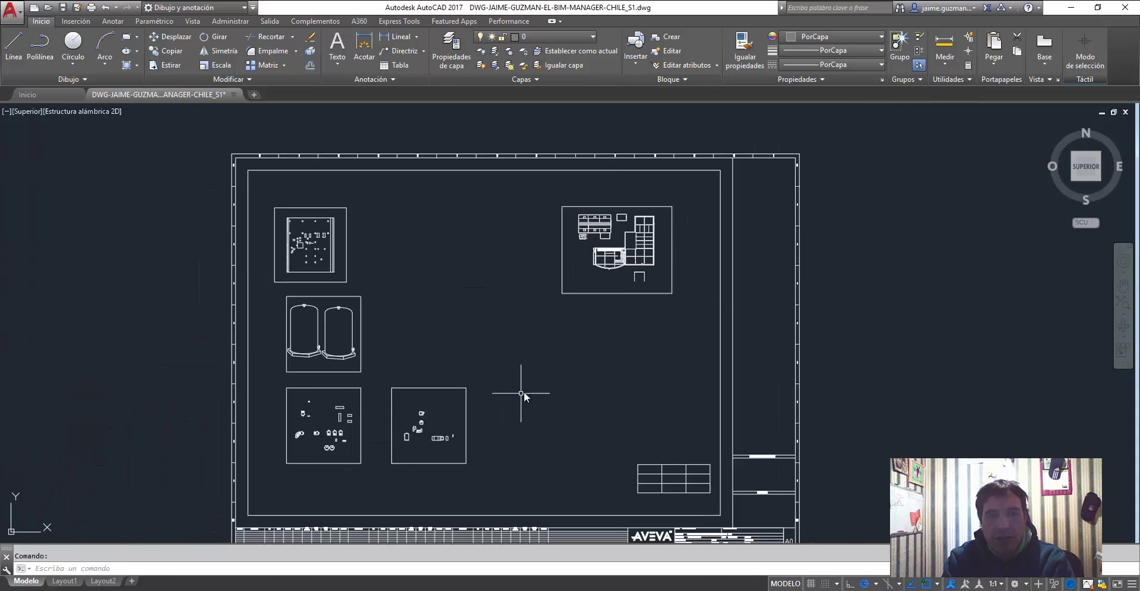
{"action": "middle_click_drag", "start_coordinate": [484, 384], "coordinate": [532, 370]}
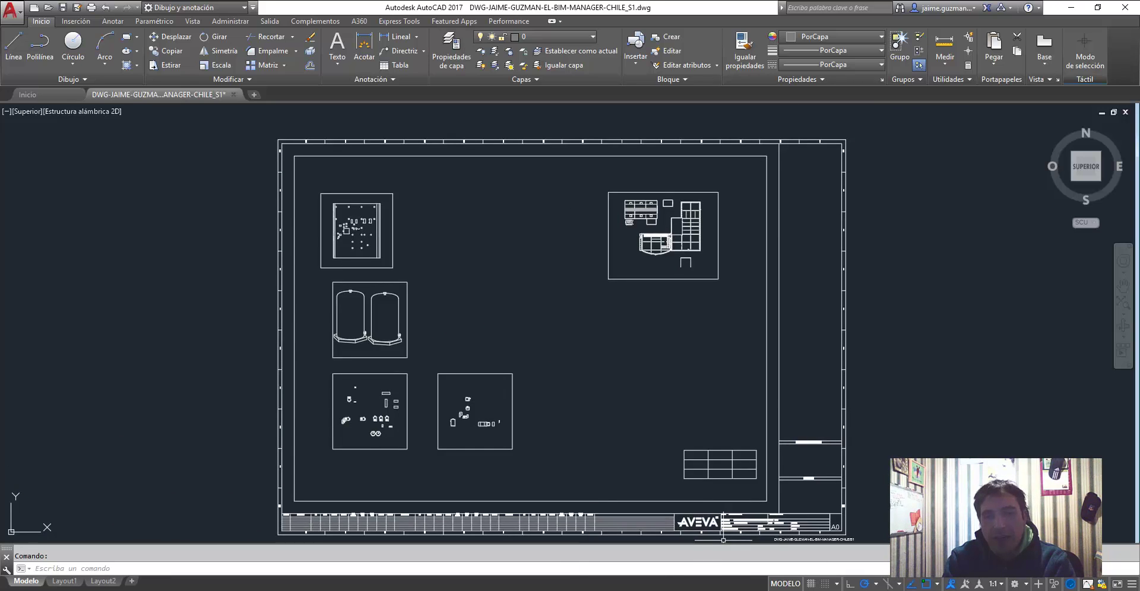
{"action": "key", "text": "alt+Tab"}
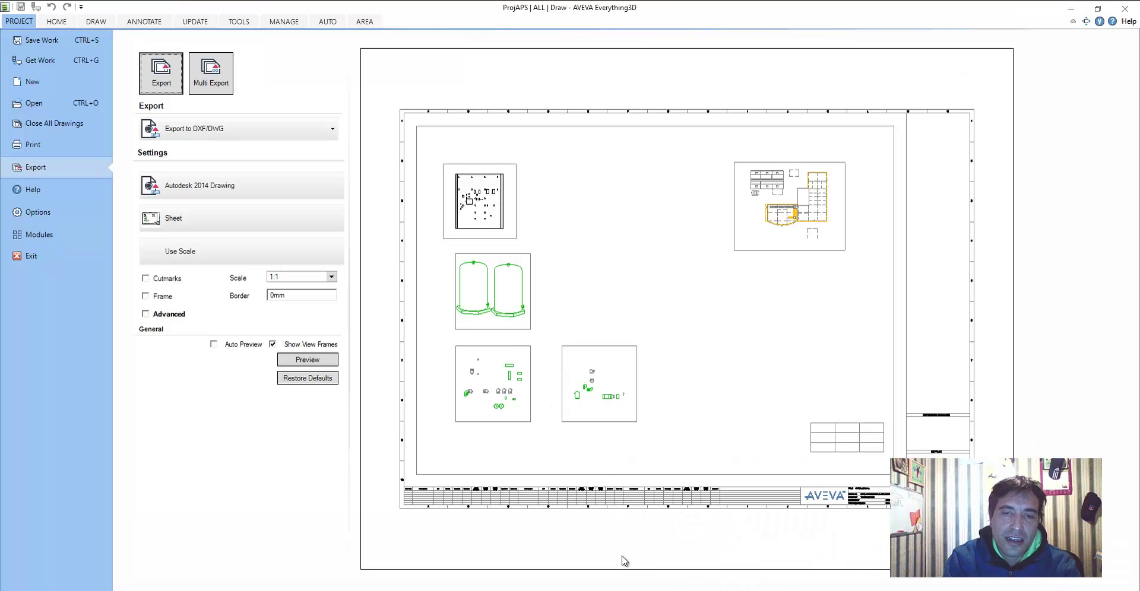